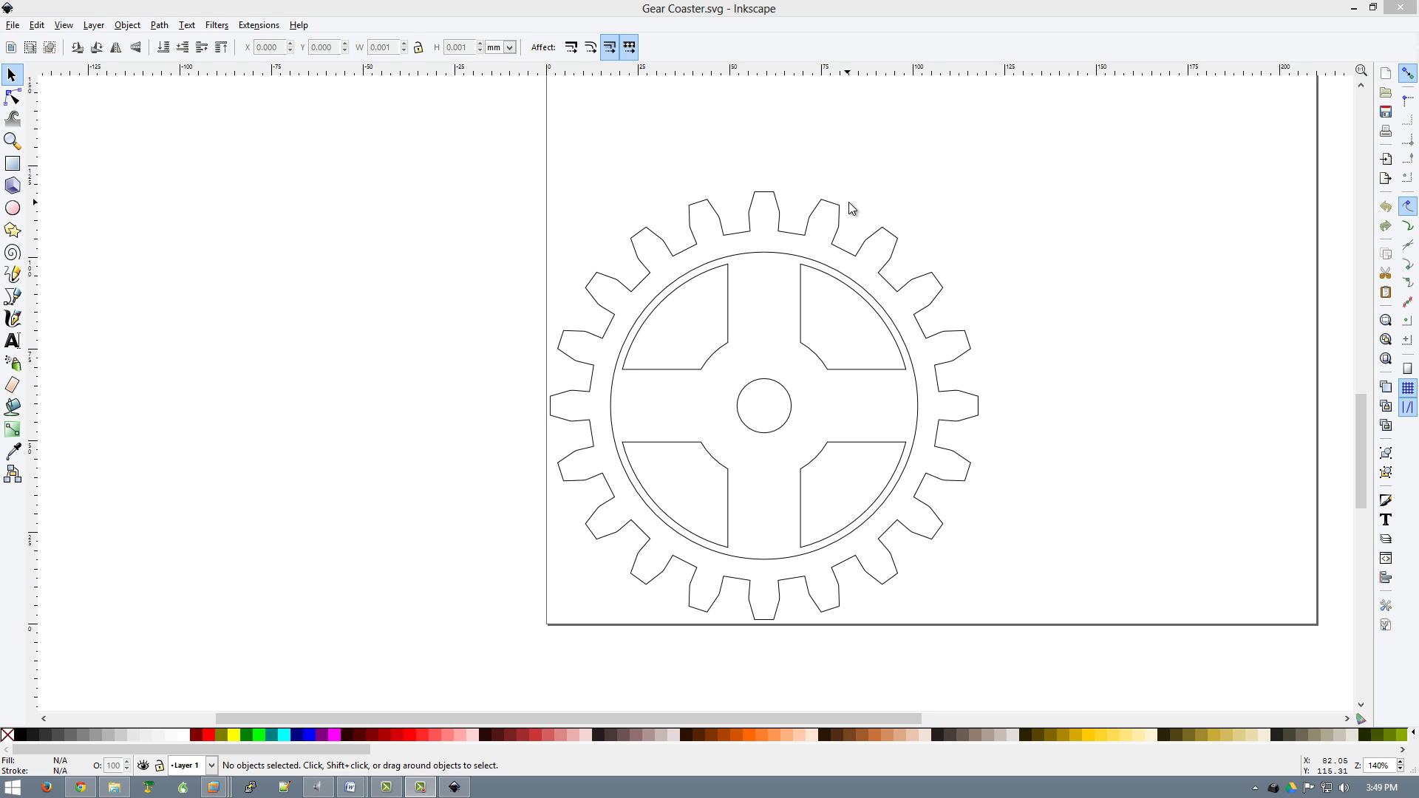
Switch to MakerCAM in Chrome and set the working units to cm
{"action": "left_click", "coordinate": [81, 787]}
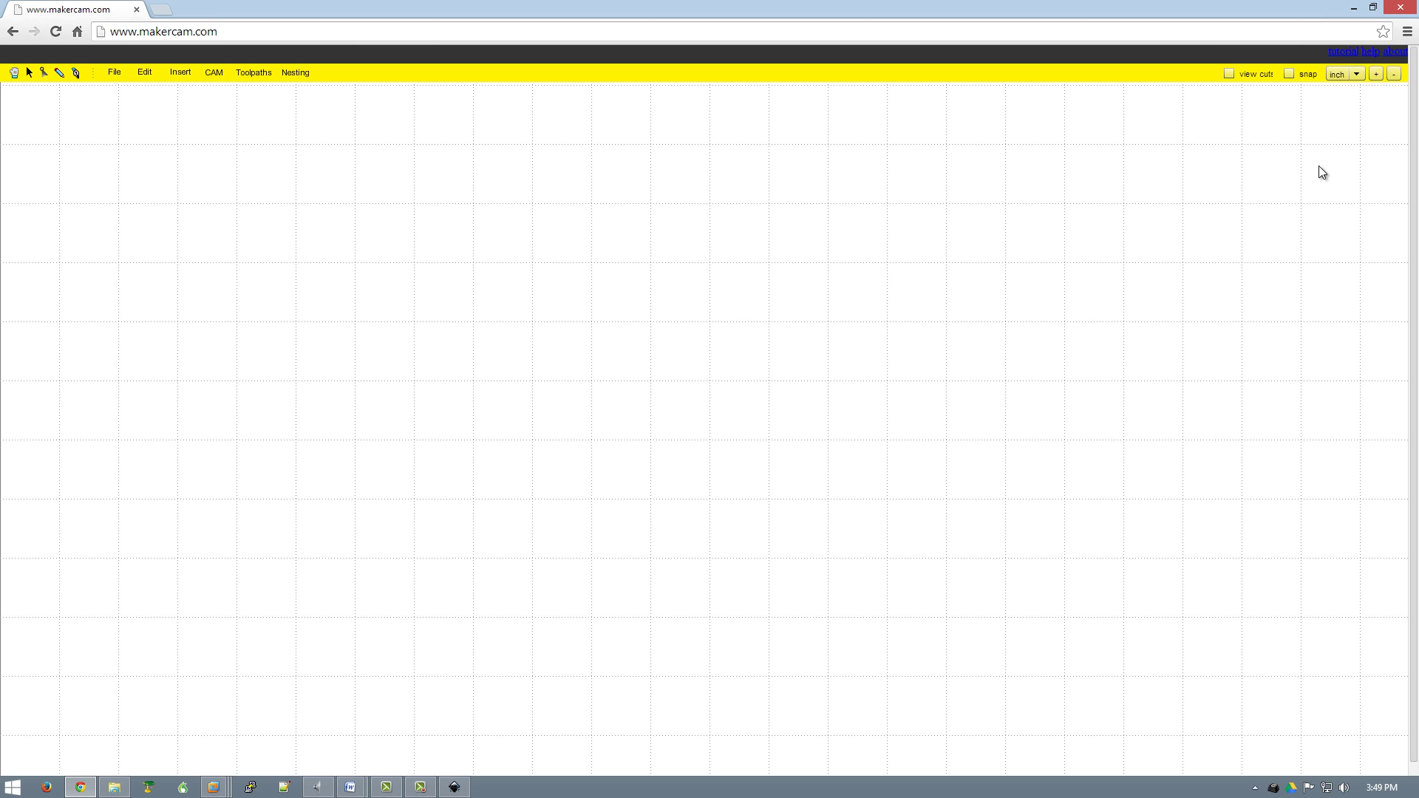
{"action": "left_click", "coordinate": [1357, 74]}
{"action": "left_click", "coordinate": [1341, 103]}
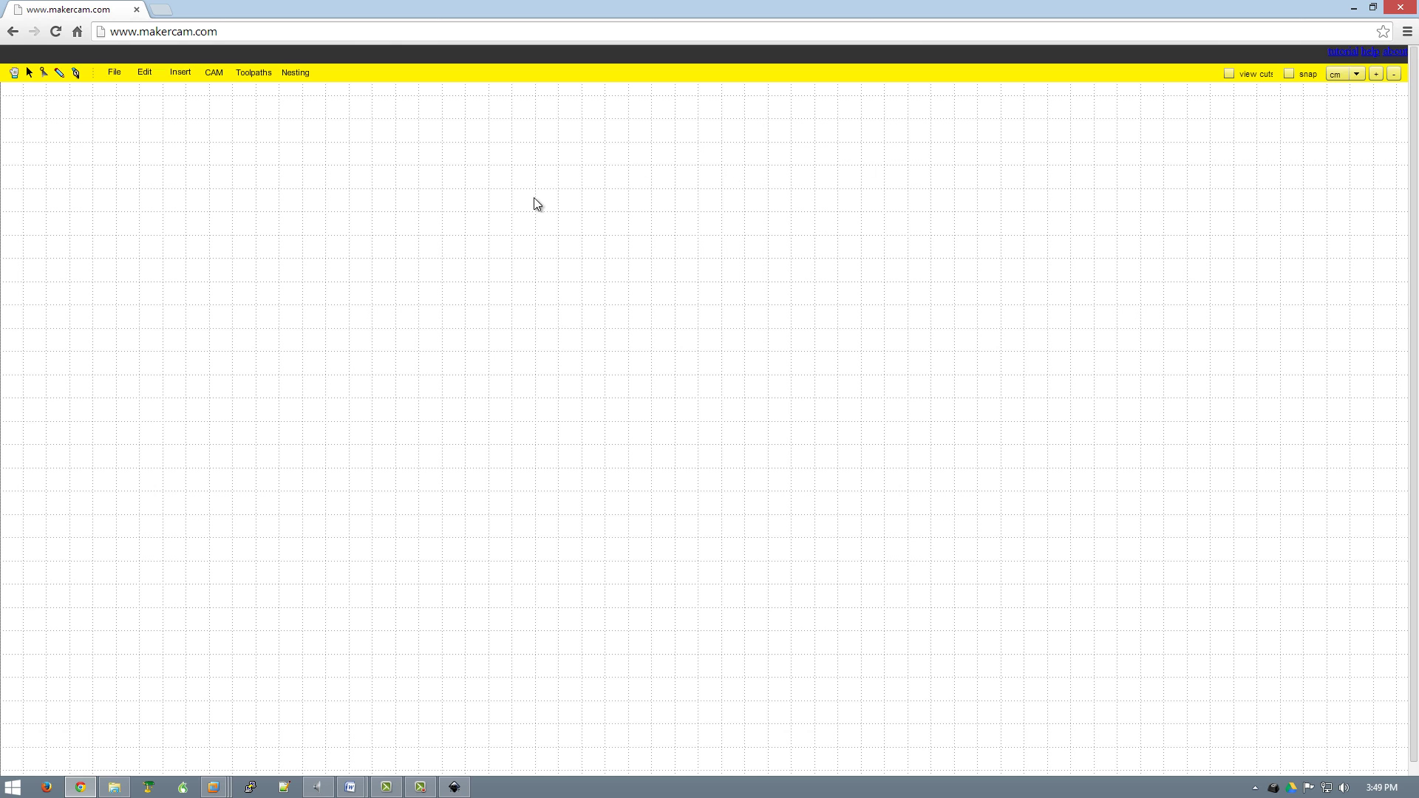
Change the SVG Import Default Resolution preference from 72 to 90 px/inch
{"action": "left_click", "coordinate": [146, 74]}
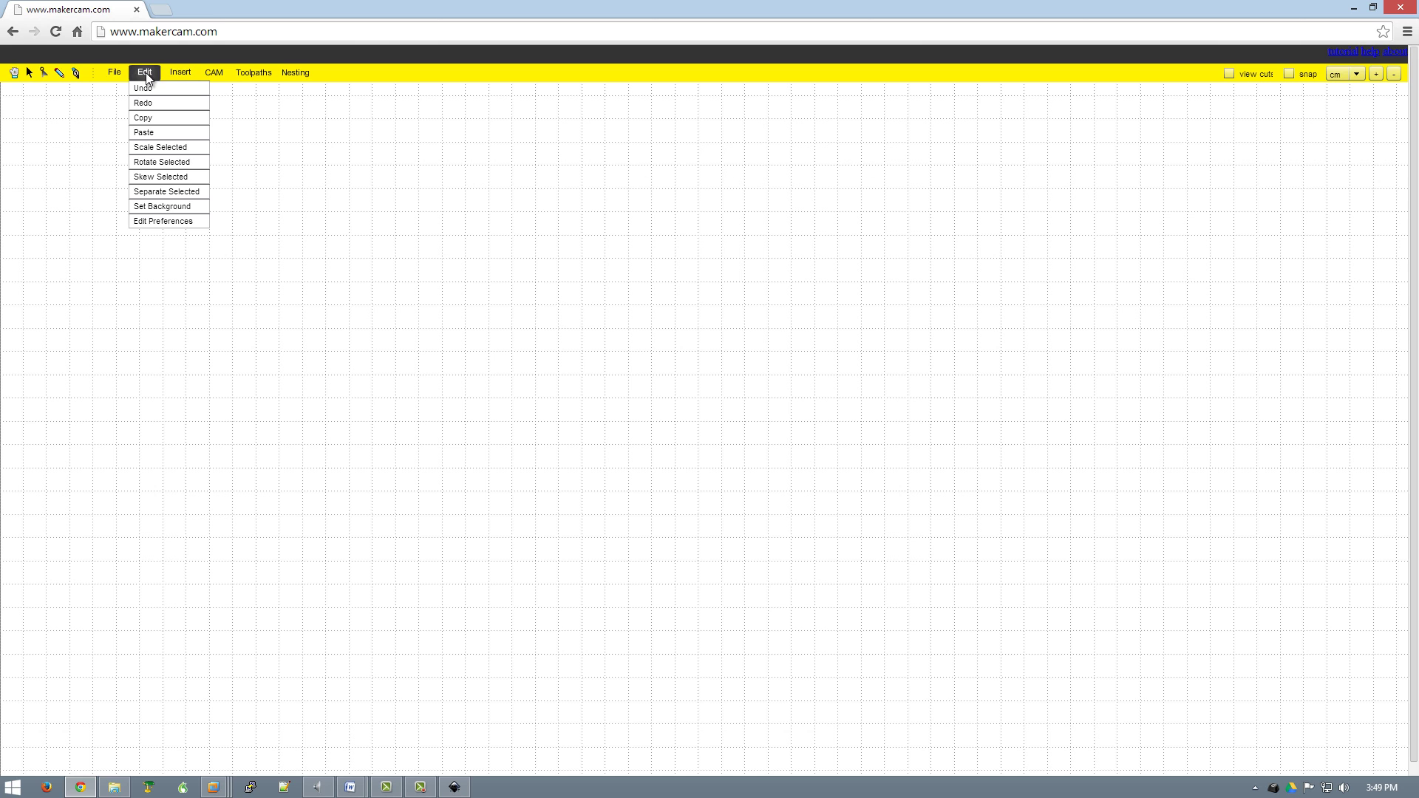
{"action": "left_click", "coordinate": [177, 221]}
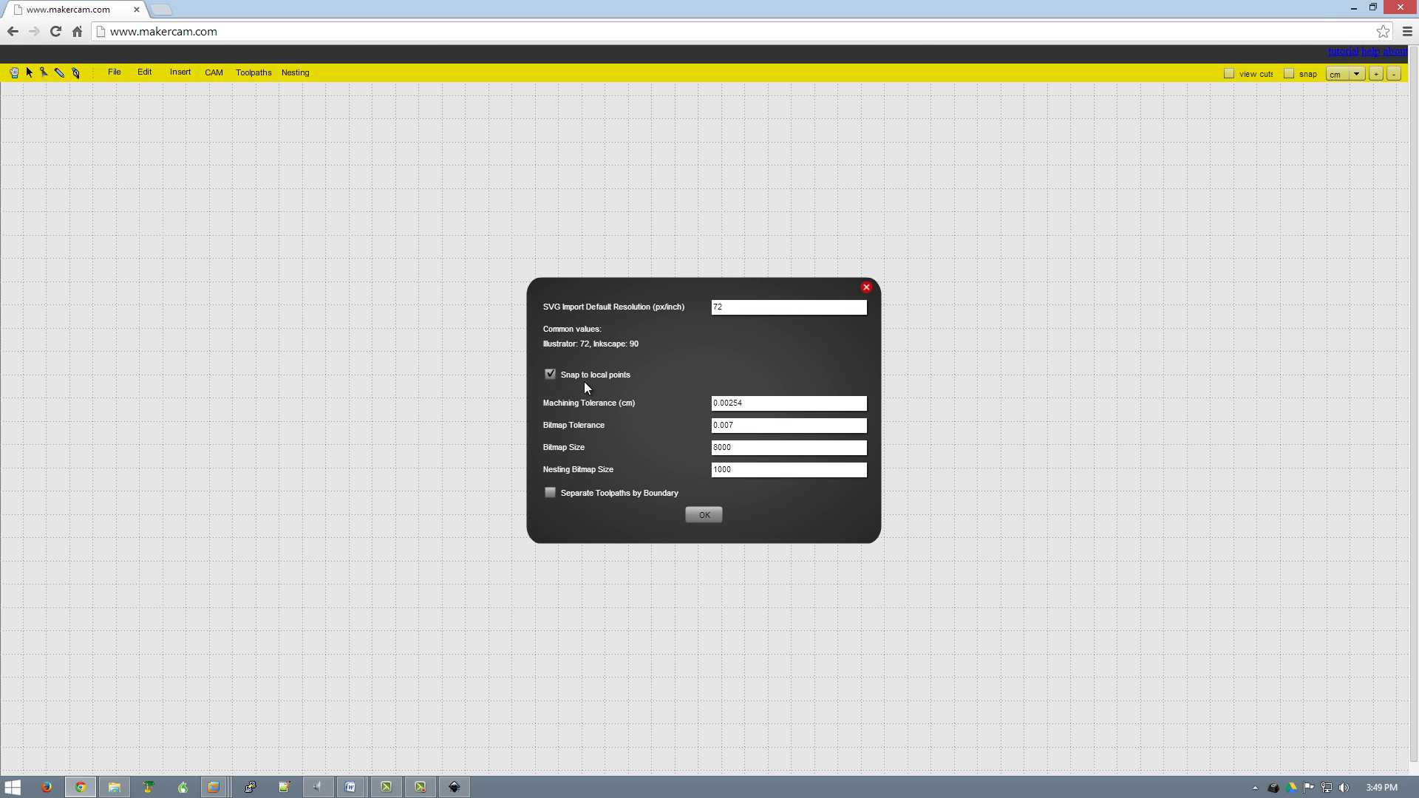
{"action": "double_click", "coordinate": [719, 309]}
{"action": "type", "text": "90"}
{"action": "left_click", "coordinate": [702, 516]}
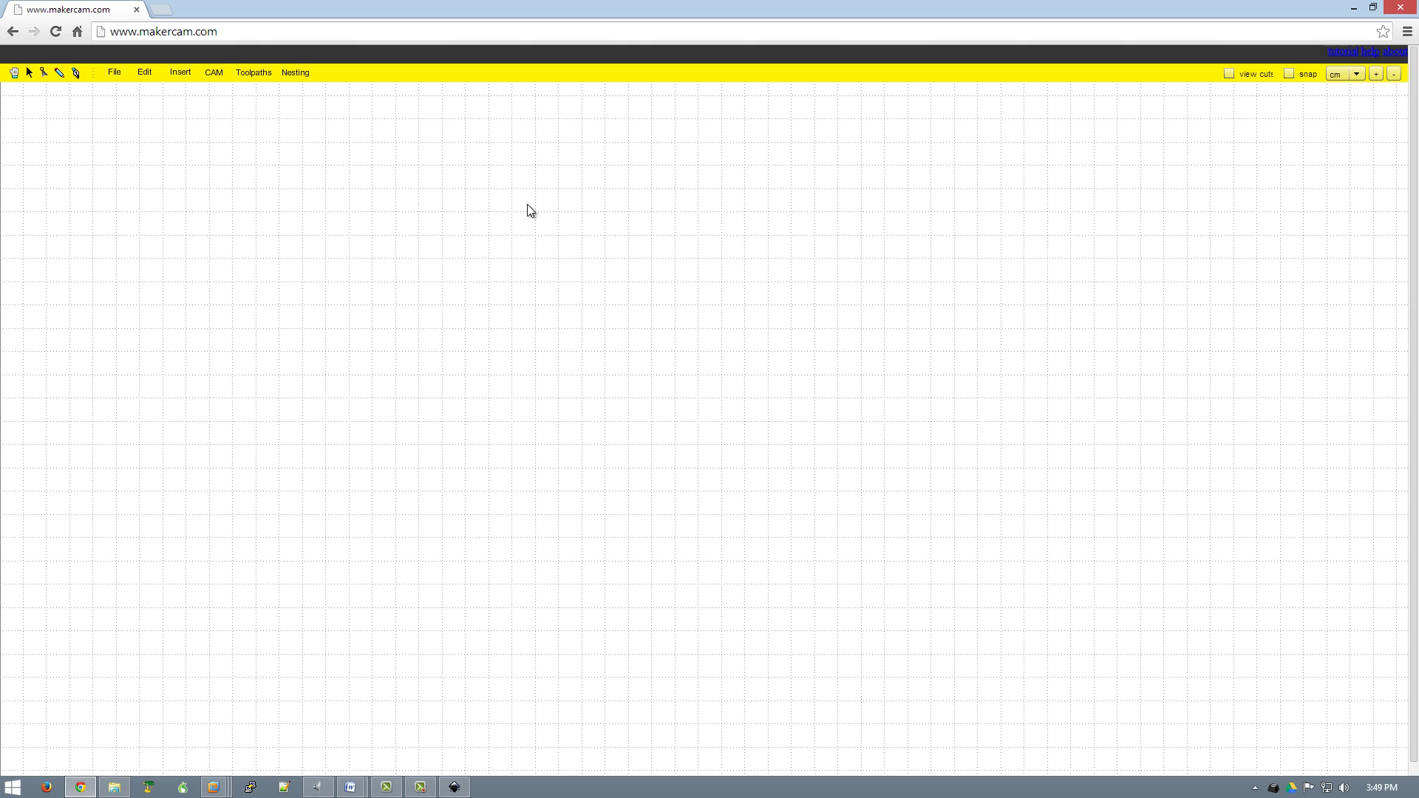
{"action": "left_click", "coordinate": [1357, 77]}
{"action": "left_click", "coordinate": [1345, 103]}
Import Gear Coaster.svg onto the canvas, zoom in, and deselect the drawing
{"action": "left_click", "coordinate": [118, 72]}
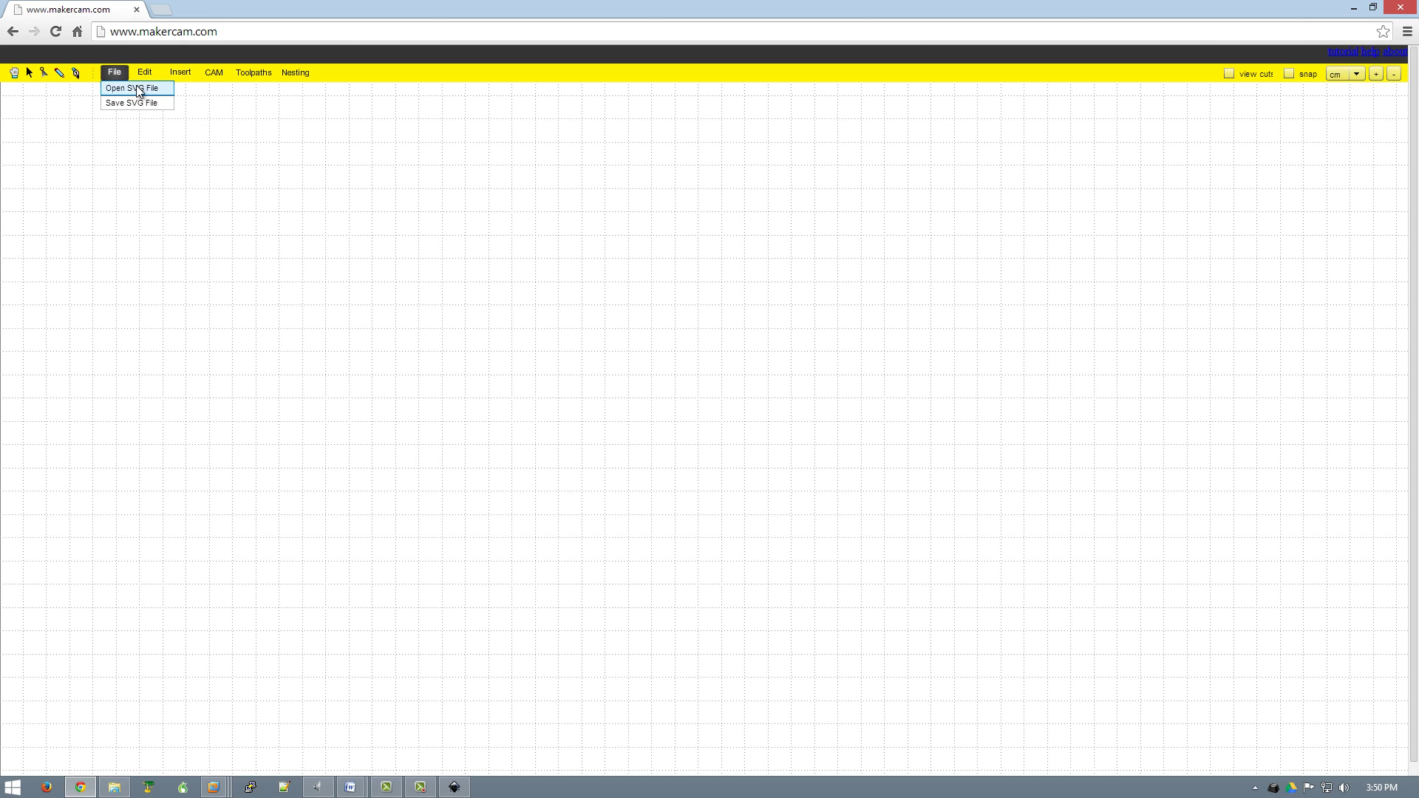
{"action": "left_click", "coordinate": [147, 88]}
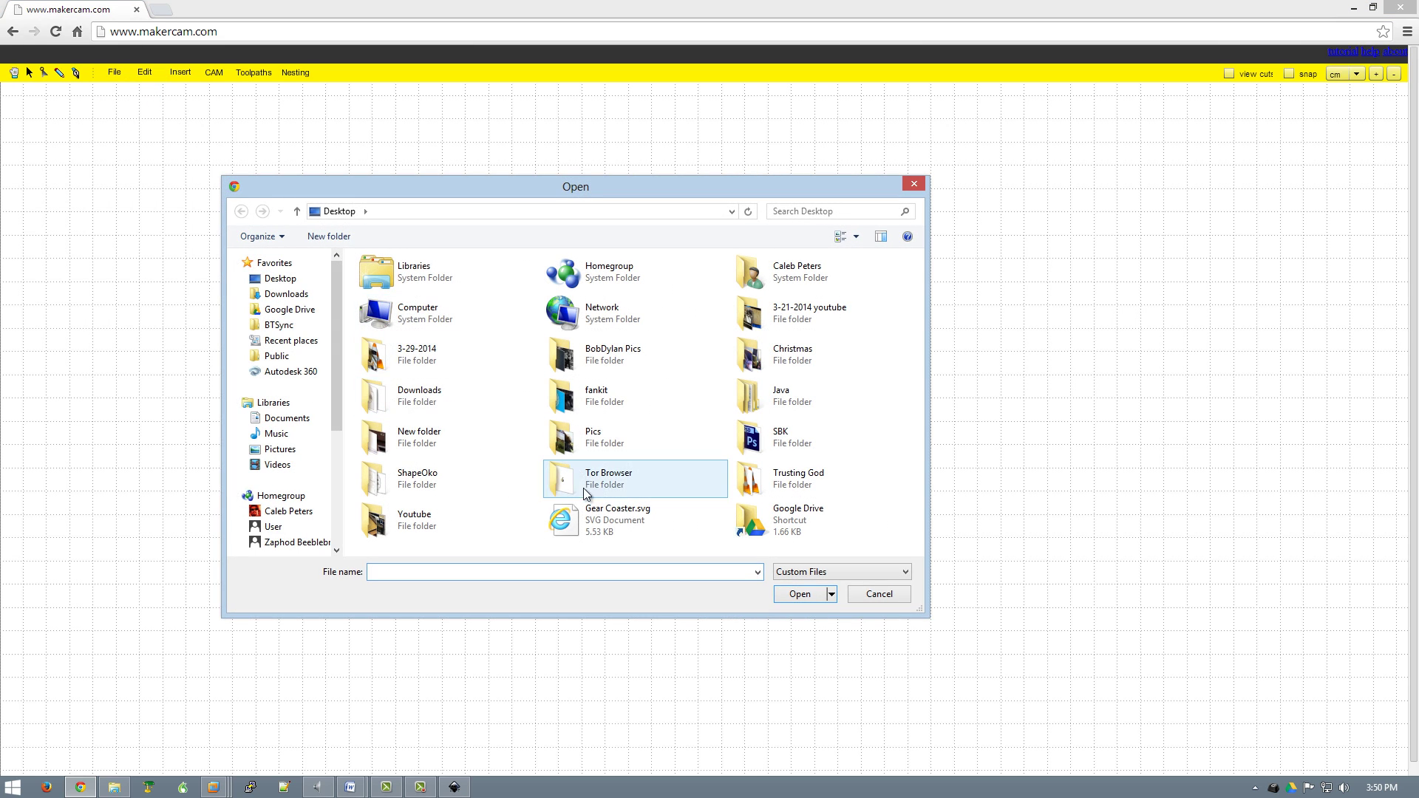
{"action": "left_click", "coordinate": [620, 519]}
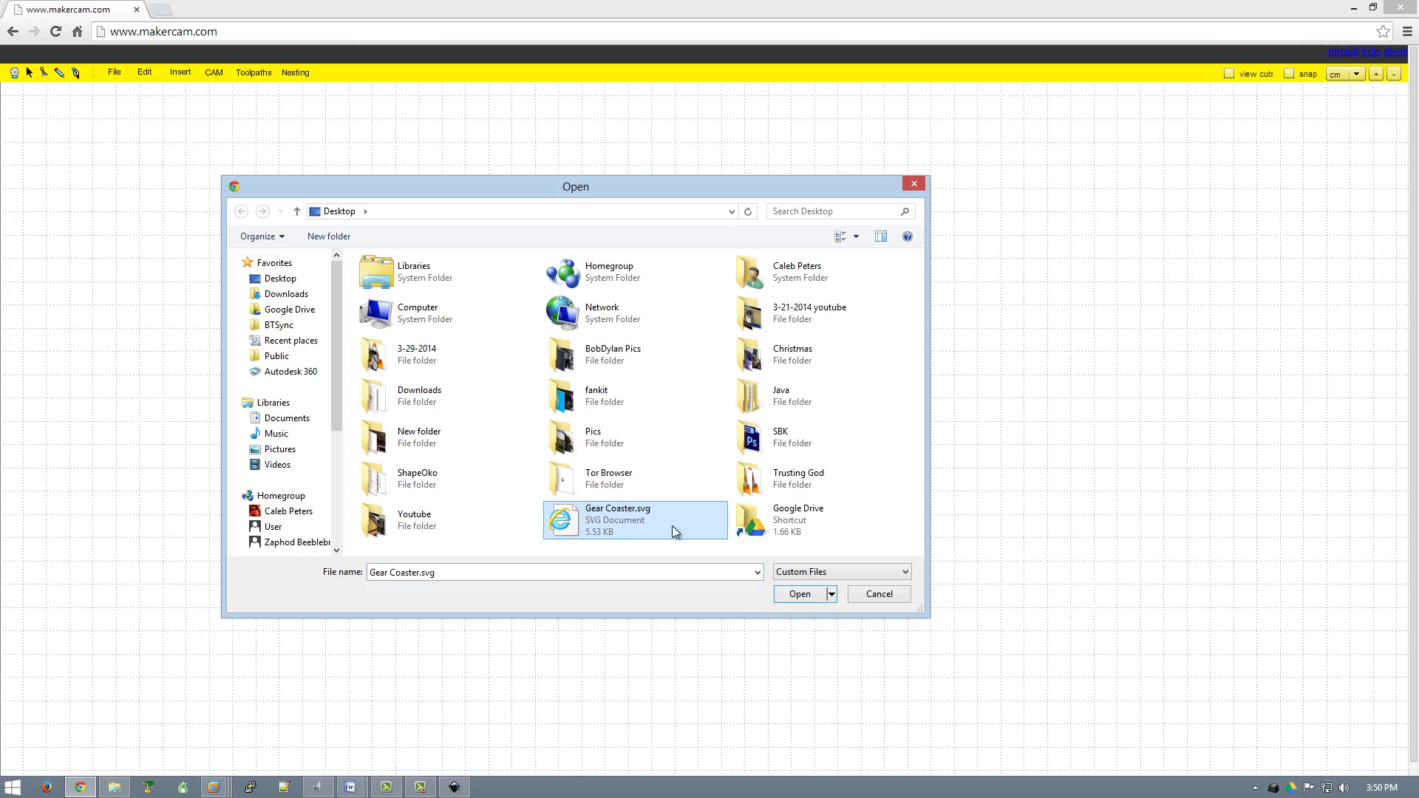
{"action": "left_click", "coordinate": [799, 595]}
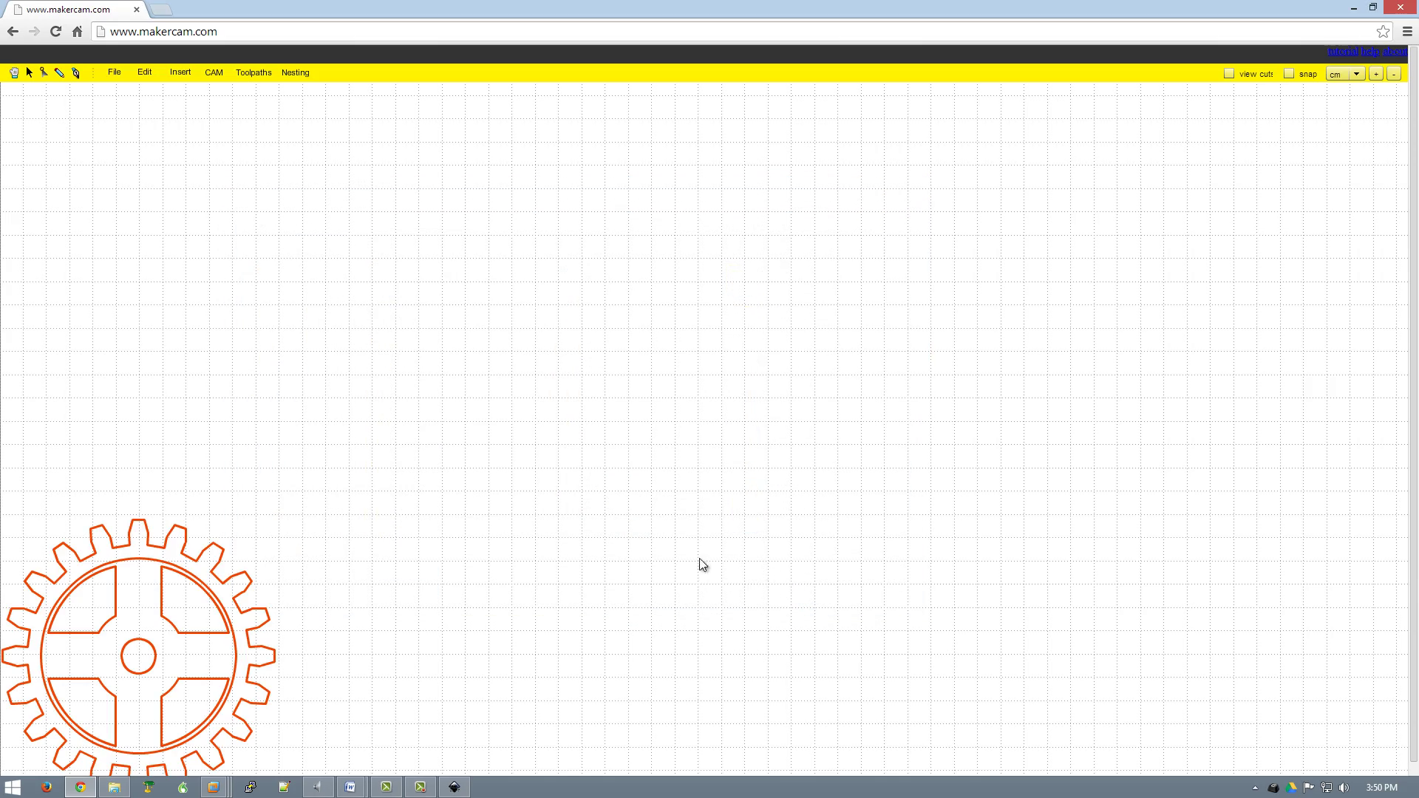
{"action": "scroll", "coordinate": [361, 665], "scroll_direction": "down", "scroll_amount": 2}
{"action": "scroll", "coordinate": [443, 643], "scroll_direction": "up", "scroll_amount": 4}
{"action": "scroll", "coordinate": [529, 600], "scroll_direction": "down", "scroll_amount": 4}
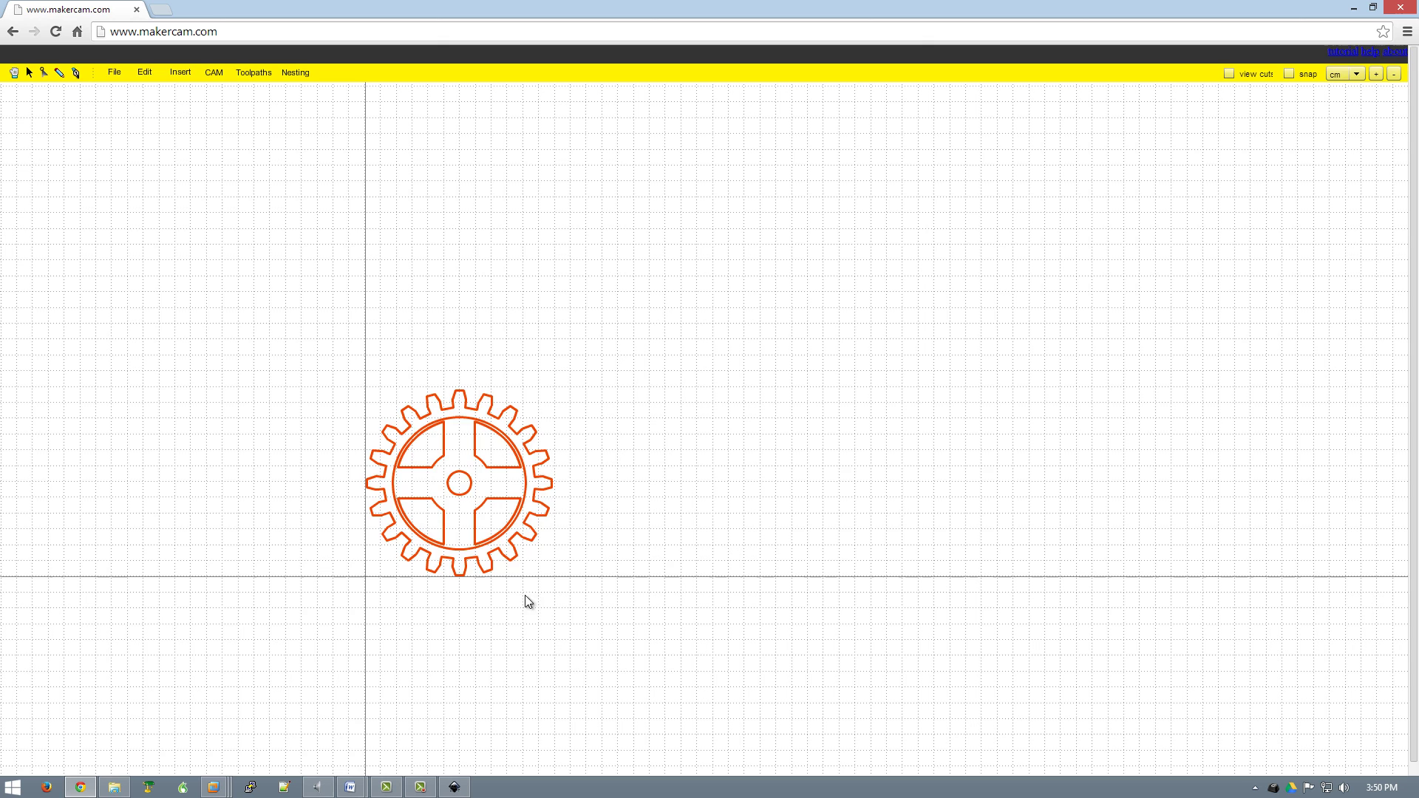
{"action": "scroll", "coordinate": [477, 459], "scroll_direction": "up", "scroll_amount": 5}
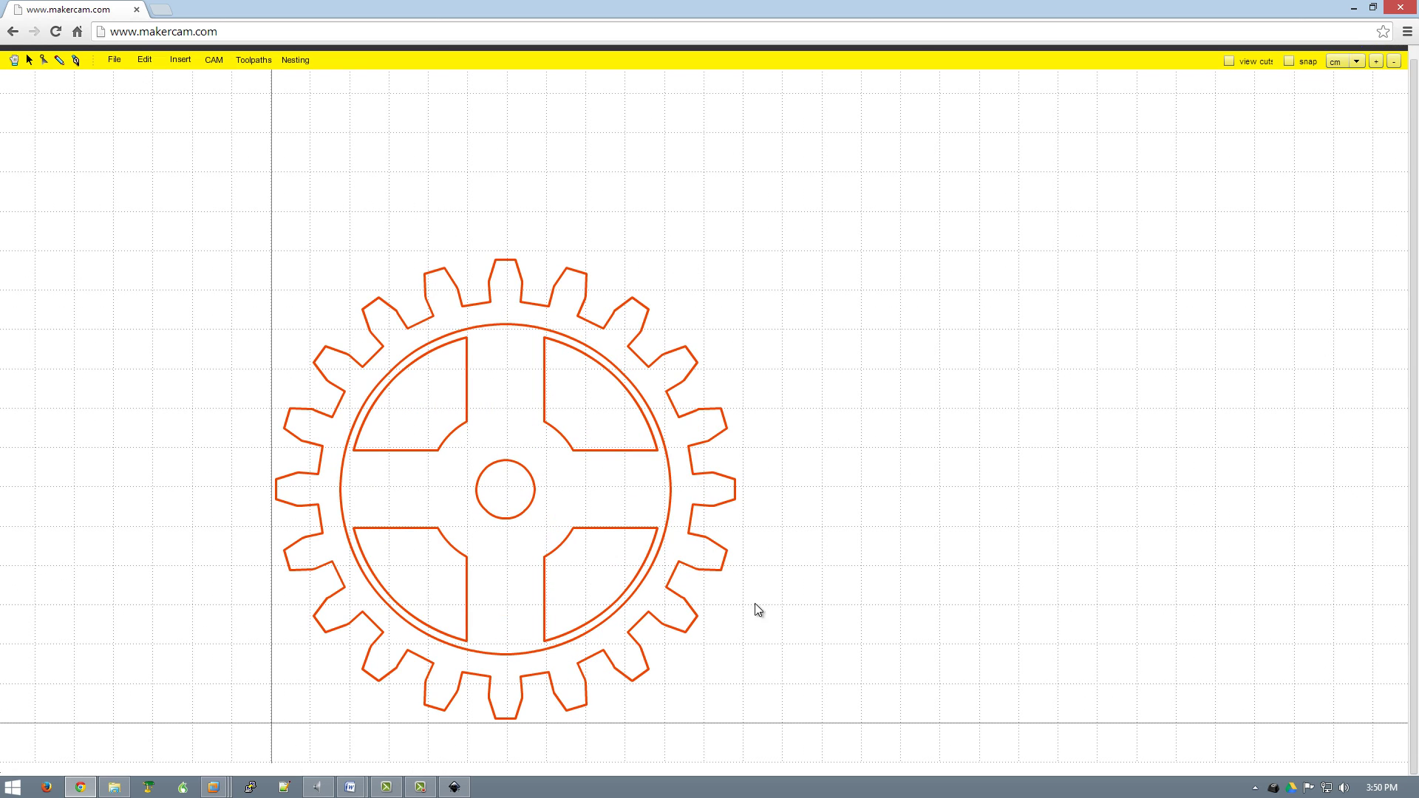
{"action": "left_click", "coordinate": [826, 327]}
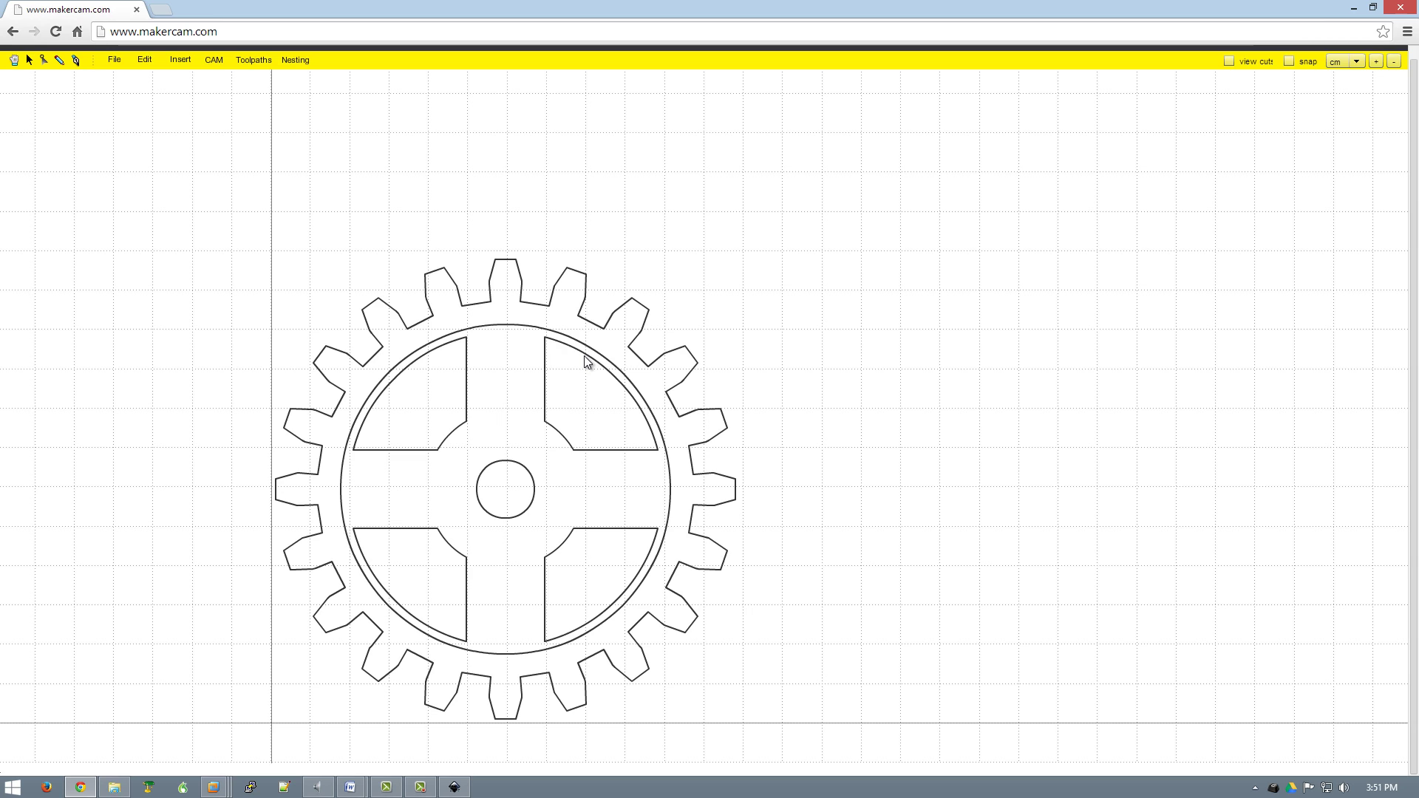
Try selecting the centre hole and upper-right spoke cutout, then deselect
{"action": "left_click", "coordinate": [526, 472]}
{"action": "left_click", "coordinate": [558, 437]}
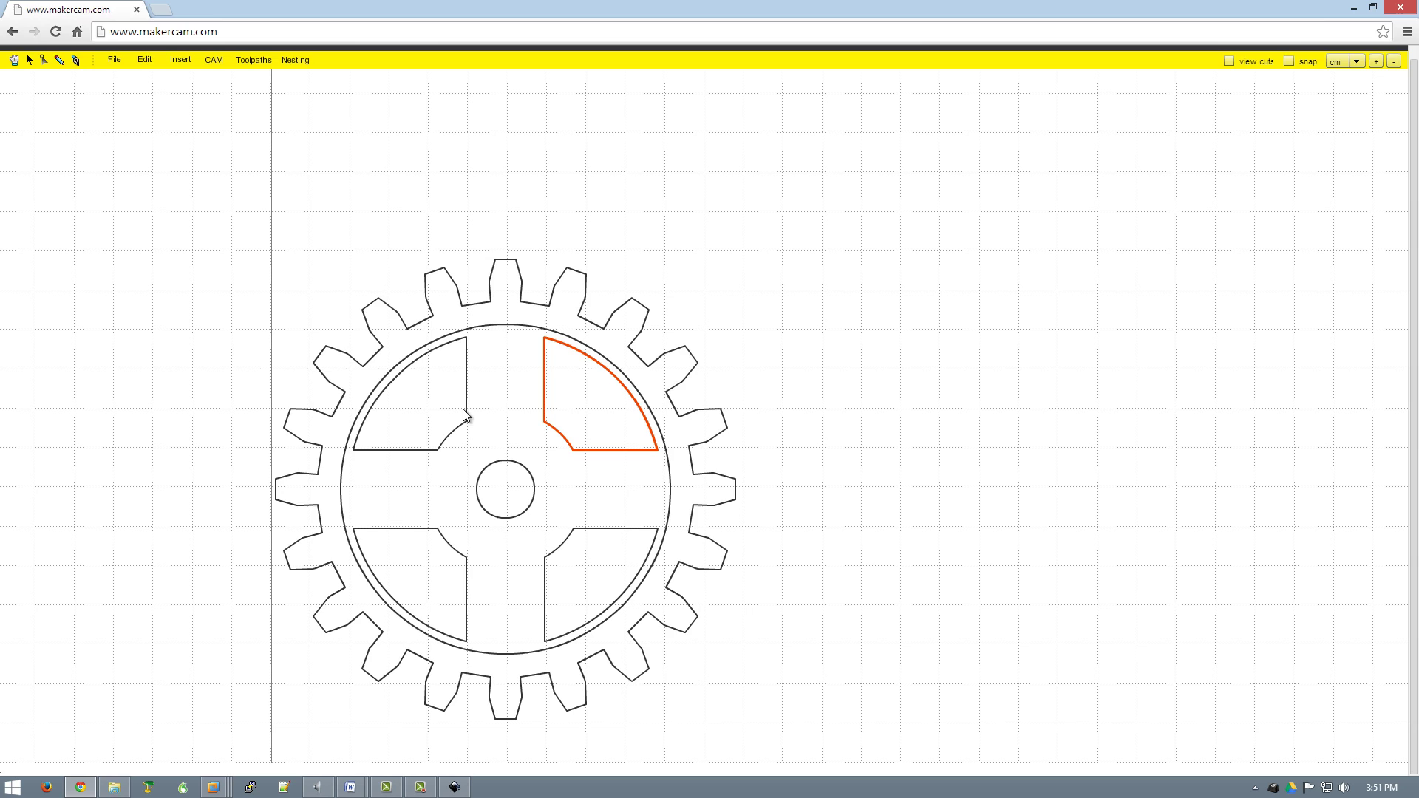
{"action": "left_click", "coordinate": [517, 390]}
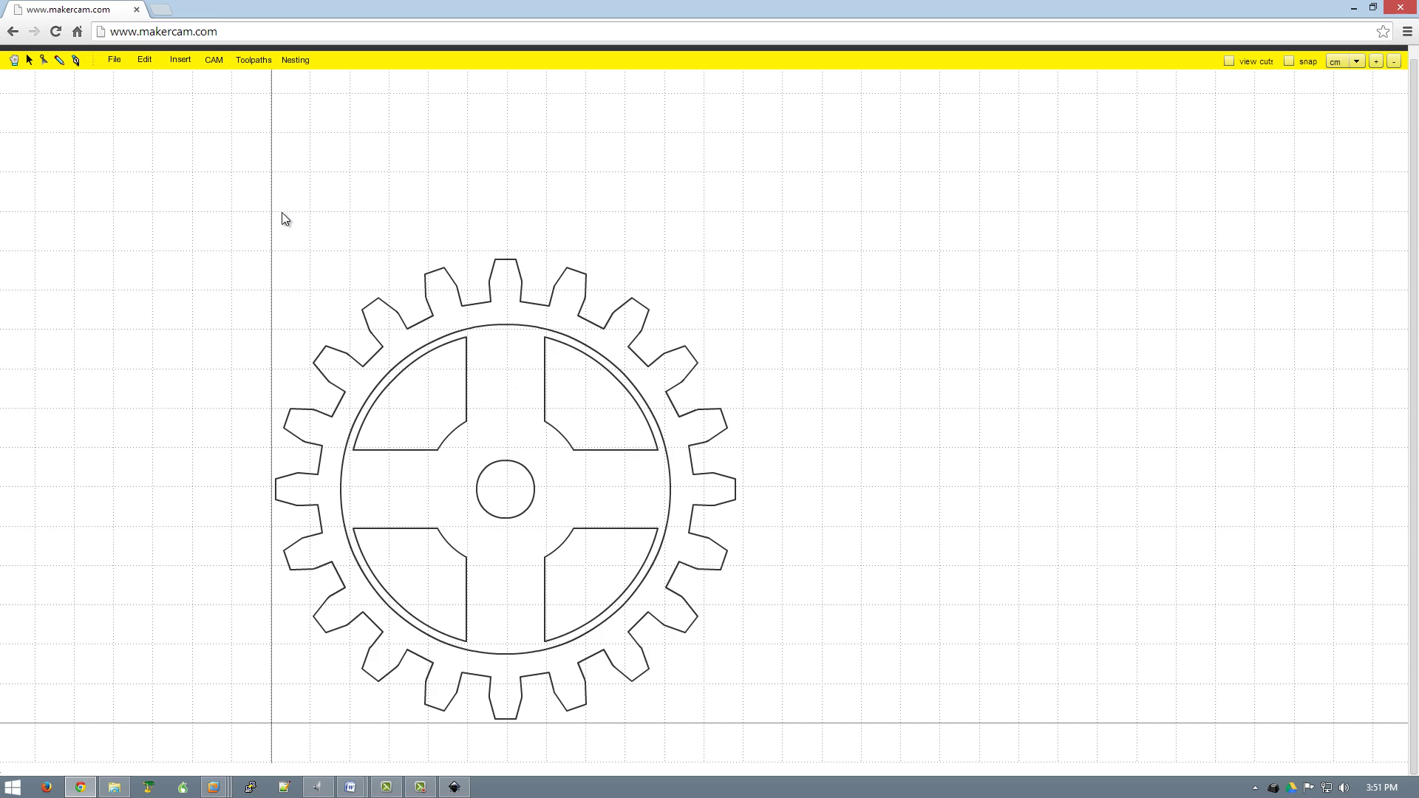
Select the circle inside the gear teeth, undo once, and reselect it
{"action": "left_click", "coordinate": [482, 328]}
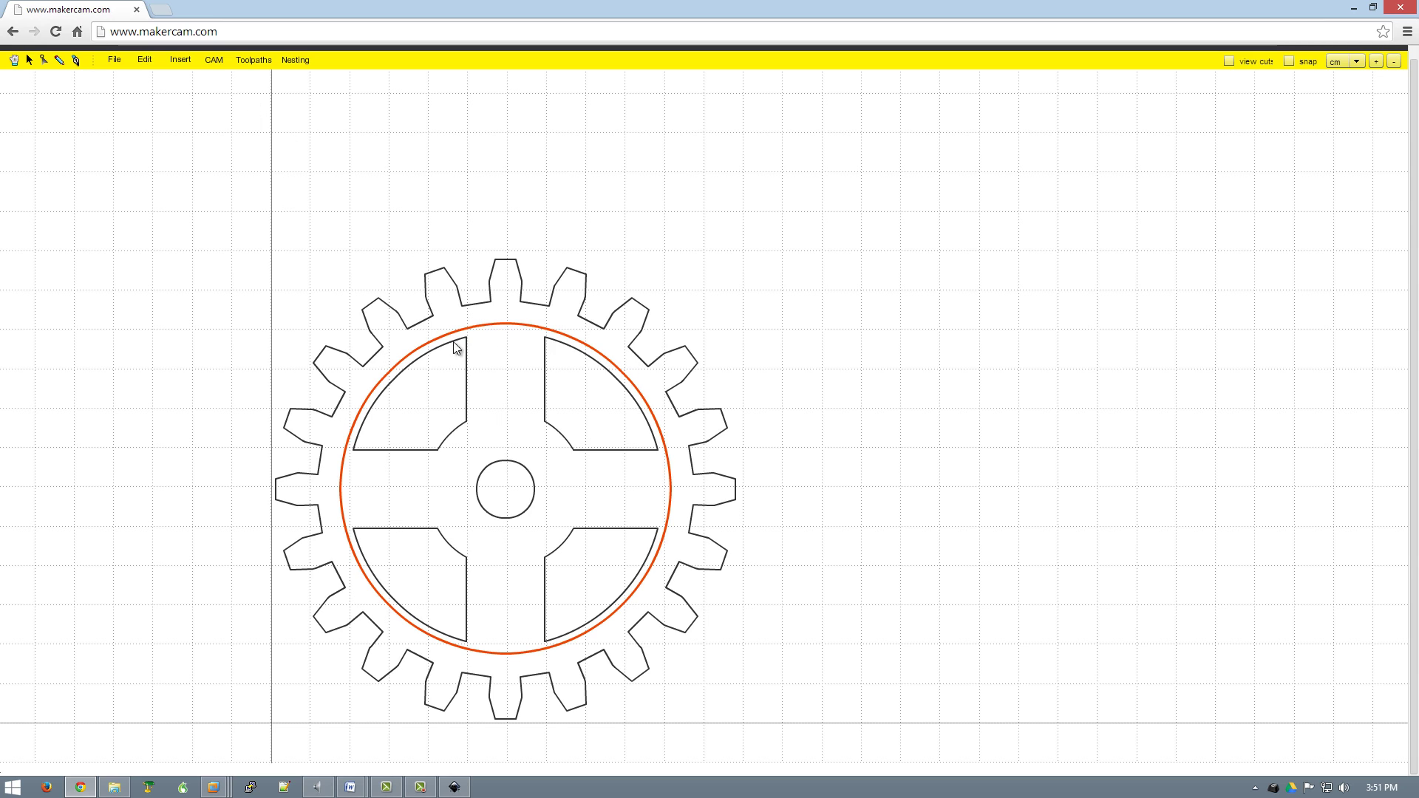
{"action": "left_click", "coordinate": [147, 64]}
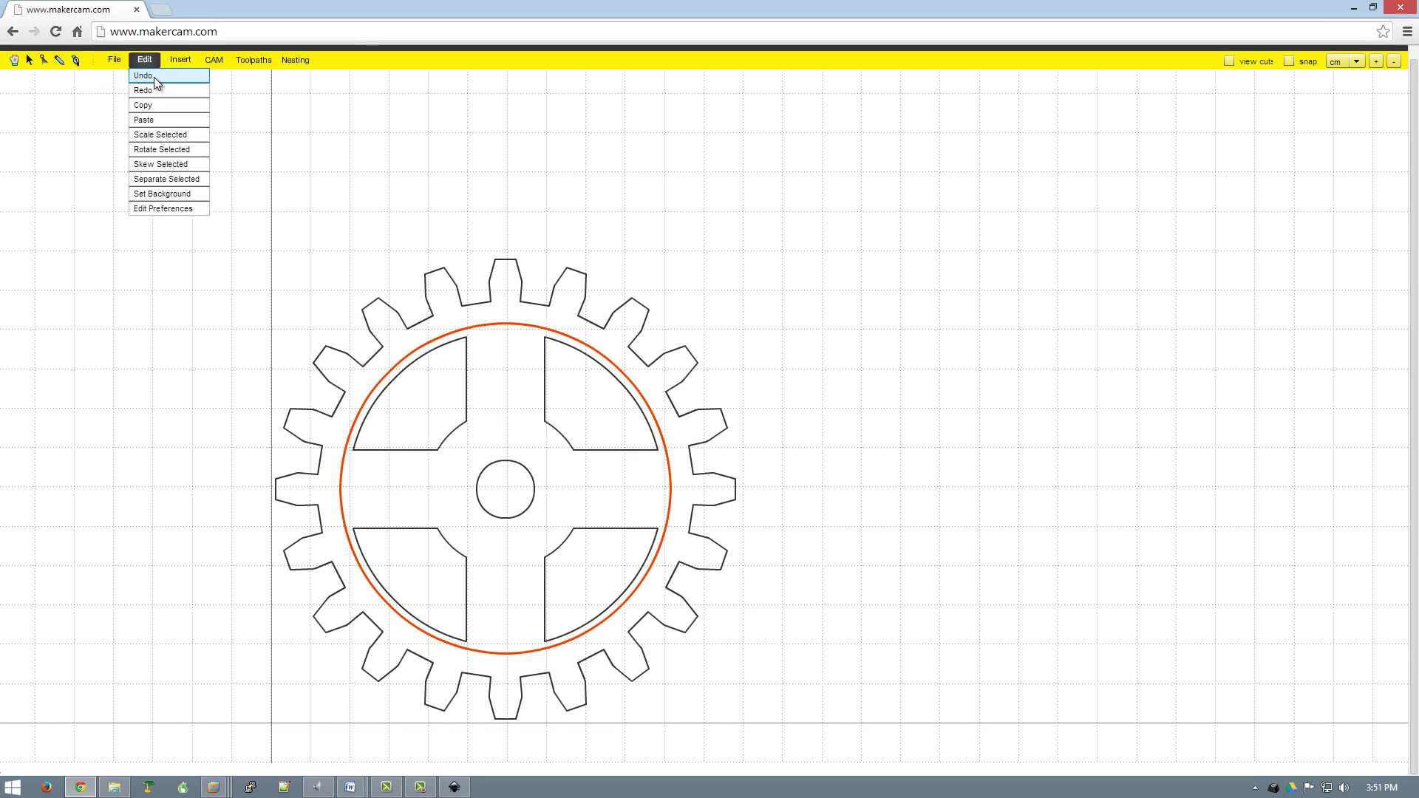
{"action": "left_click", "coordinate": [385, 157]}
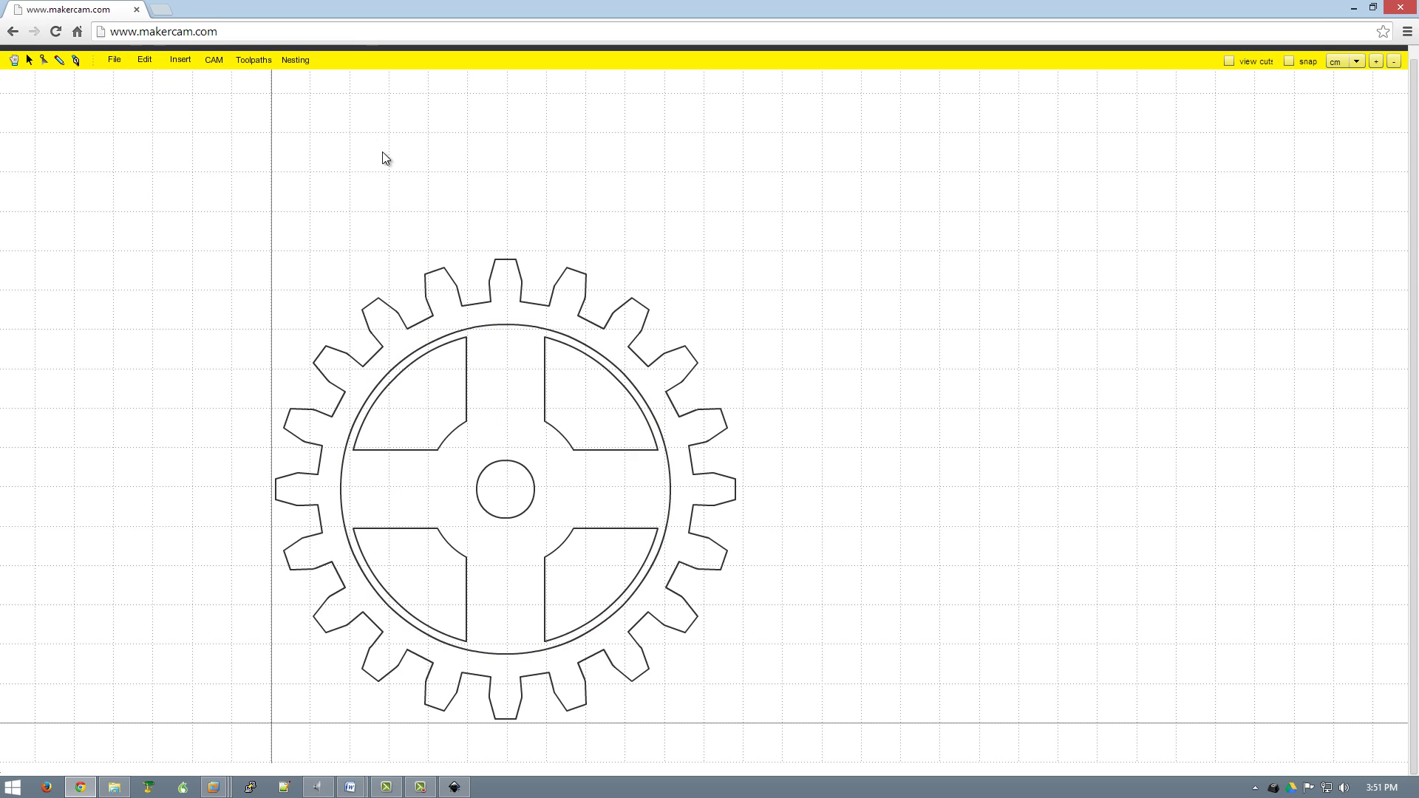
{"action": "left_click", "coordinate": [501, 336]}
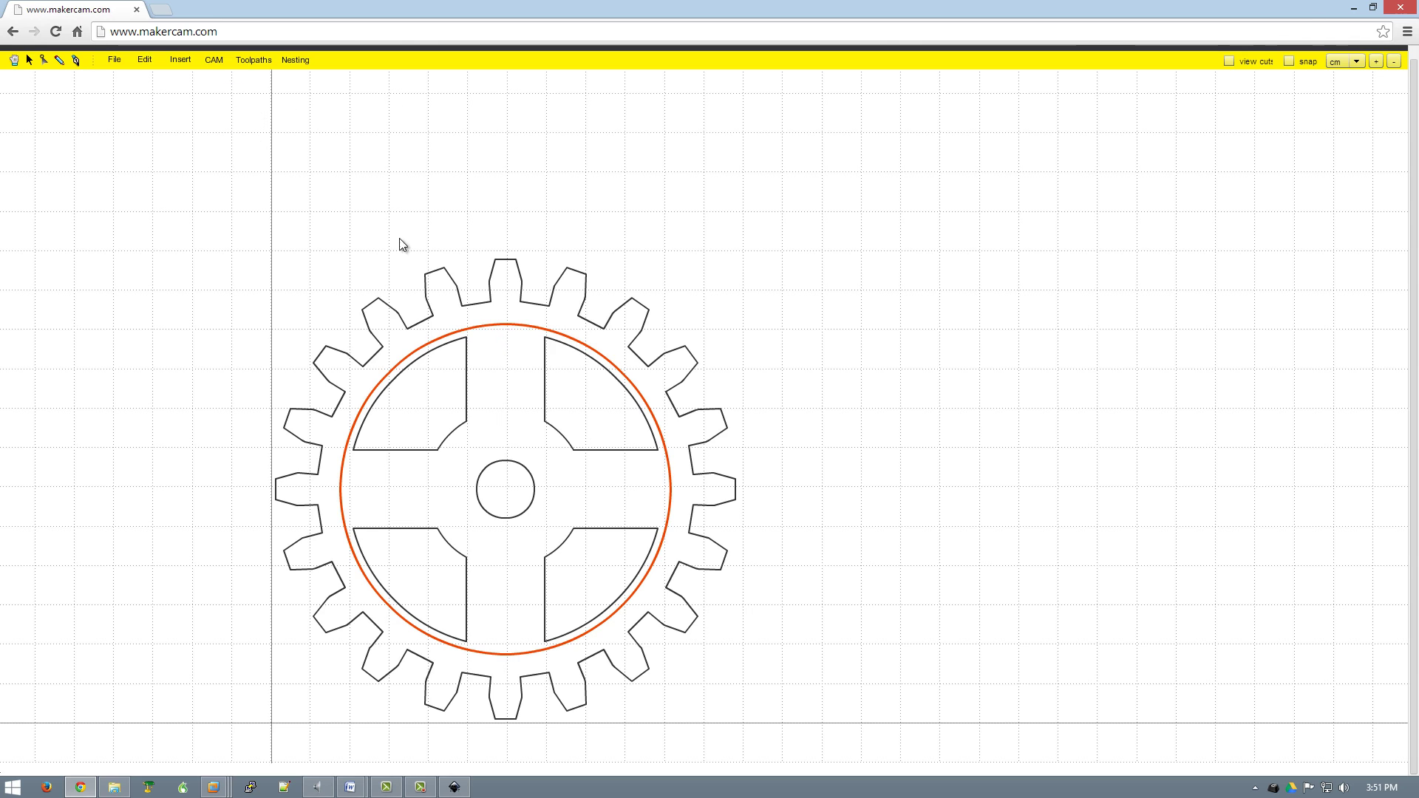
Start a pocket operation on the circle and name it 'pocket cup'
{"action": "left_click", "coordinate": [218, 64]}
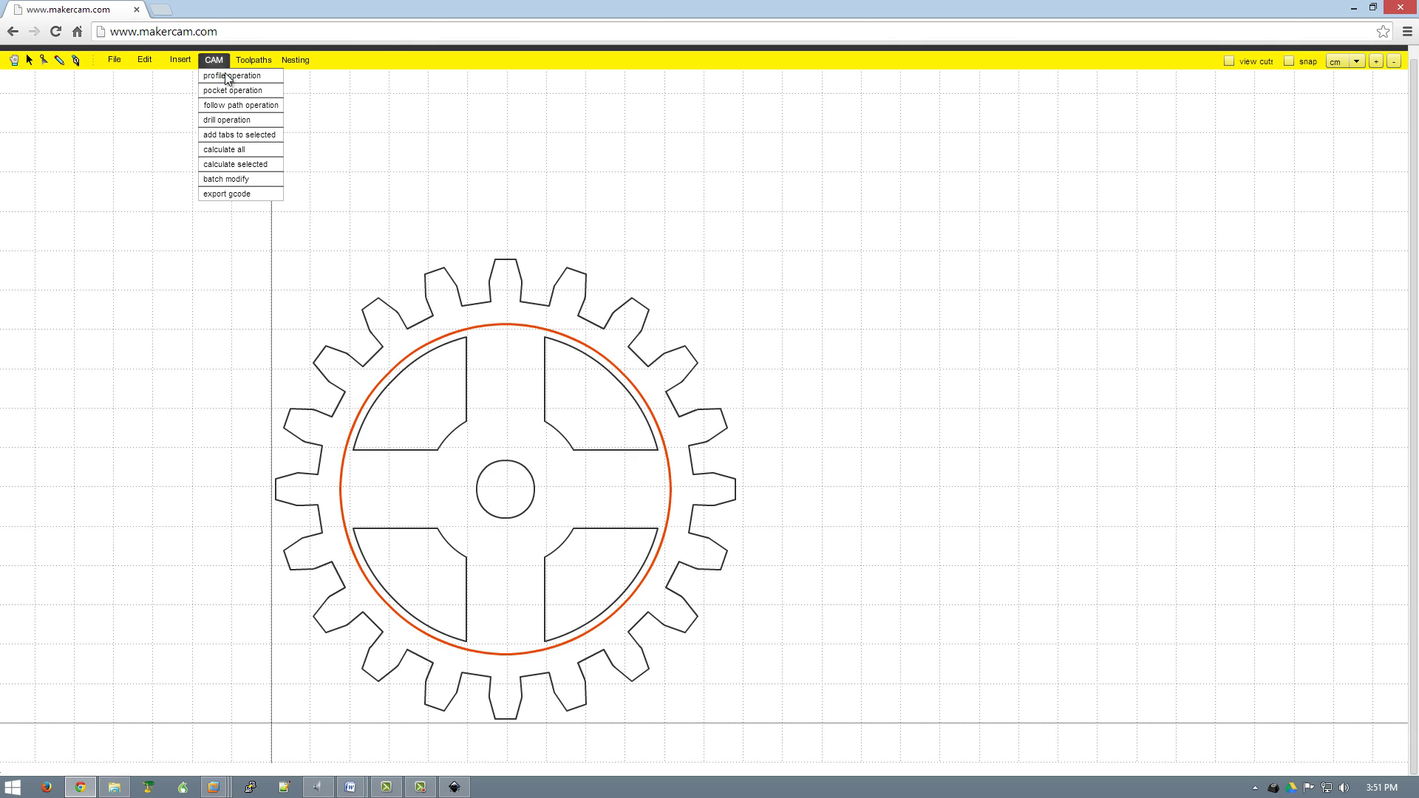
{"action": "left_click", "coordinate": [225, 90]}
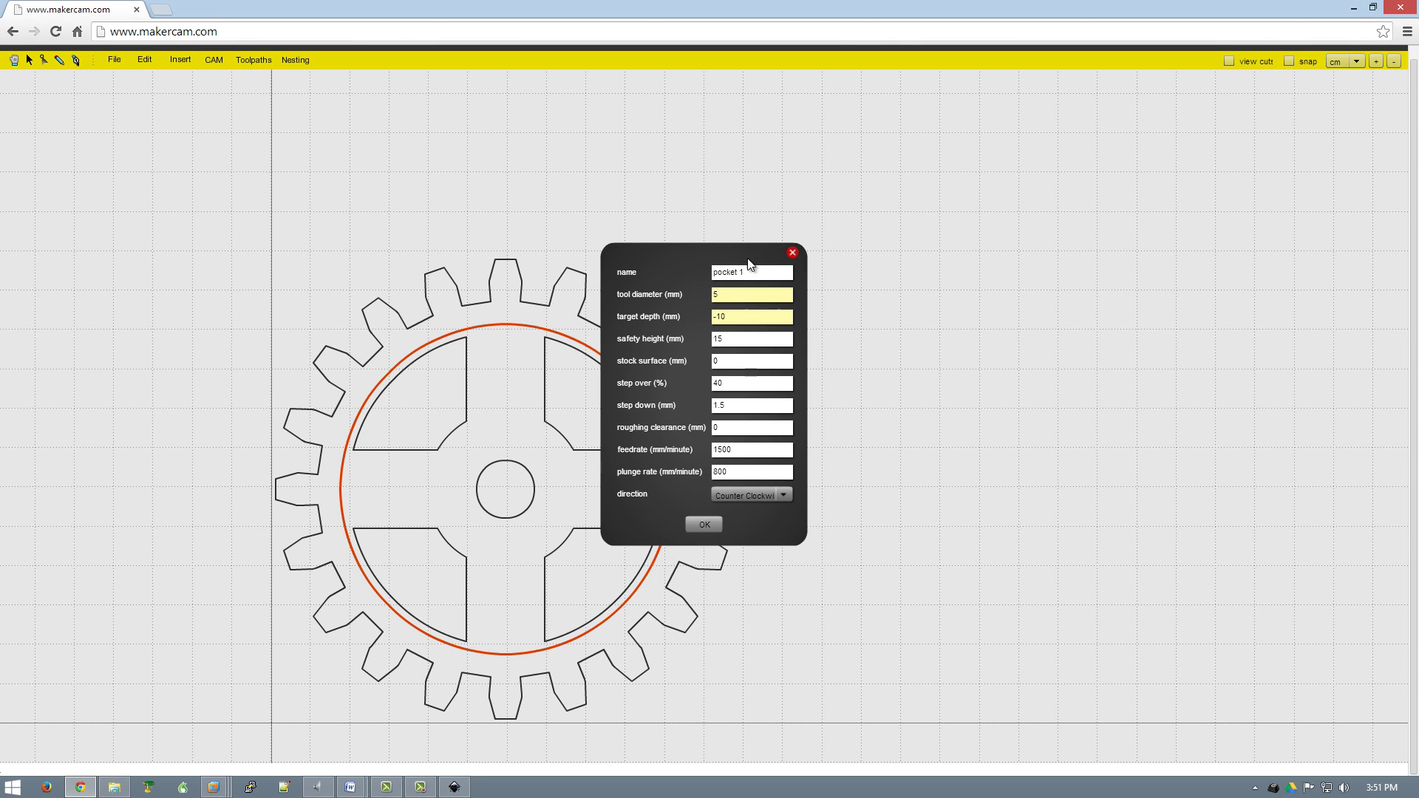
{"action": "key", "text": "BackSpace"}
{"action": "type", "text": "cup"}
Set the pocket cup tool diameter to 3.175 and target depth to -3
{"action": "left_click", "coordinate": [736, 297]}
{"action": "type", "text": "5"}
{"action": "double_click", "coordinate": [736, 296]}
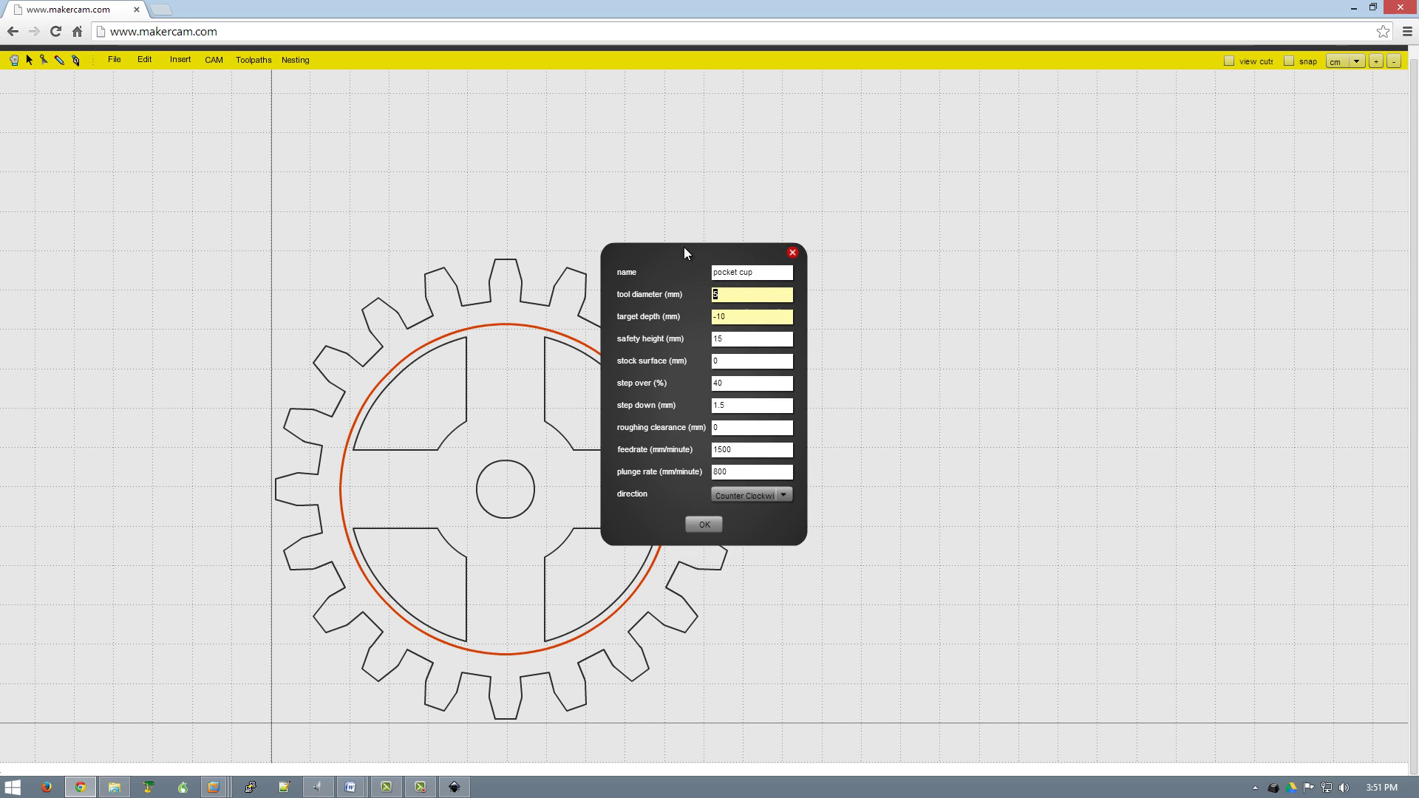
{"action": "type", "text": "3.175"}
{"action": "double_click", "coordinate": [720, 317]}
{"action": "type", "text": "3"}
Set the pocket cup safety height to 4 and the feedrate to 1200
{"action": "key", "text": "Tab"}
{"action": "left_click_drag", "start_coordinate": [717, 449], "coordinate": [722, 448]}
{"action": "type", "text": "2"}
Place the caret after the feedrate value in the pocket cup settings
{"action": "left_click", "coordinate": [738, 451]}
{"action": "left_click", "coordinate": [738, 450]}
Generate the pocket cup toolpath, deselect, and select the upper-right spoke cutout
{"action": "left_click", "coordinate": [702, 523]}
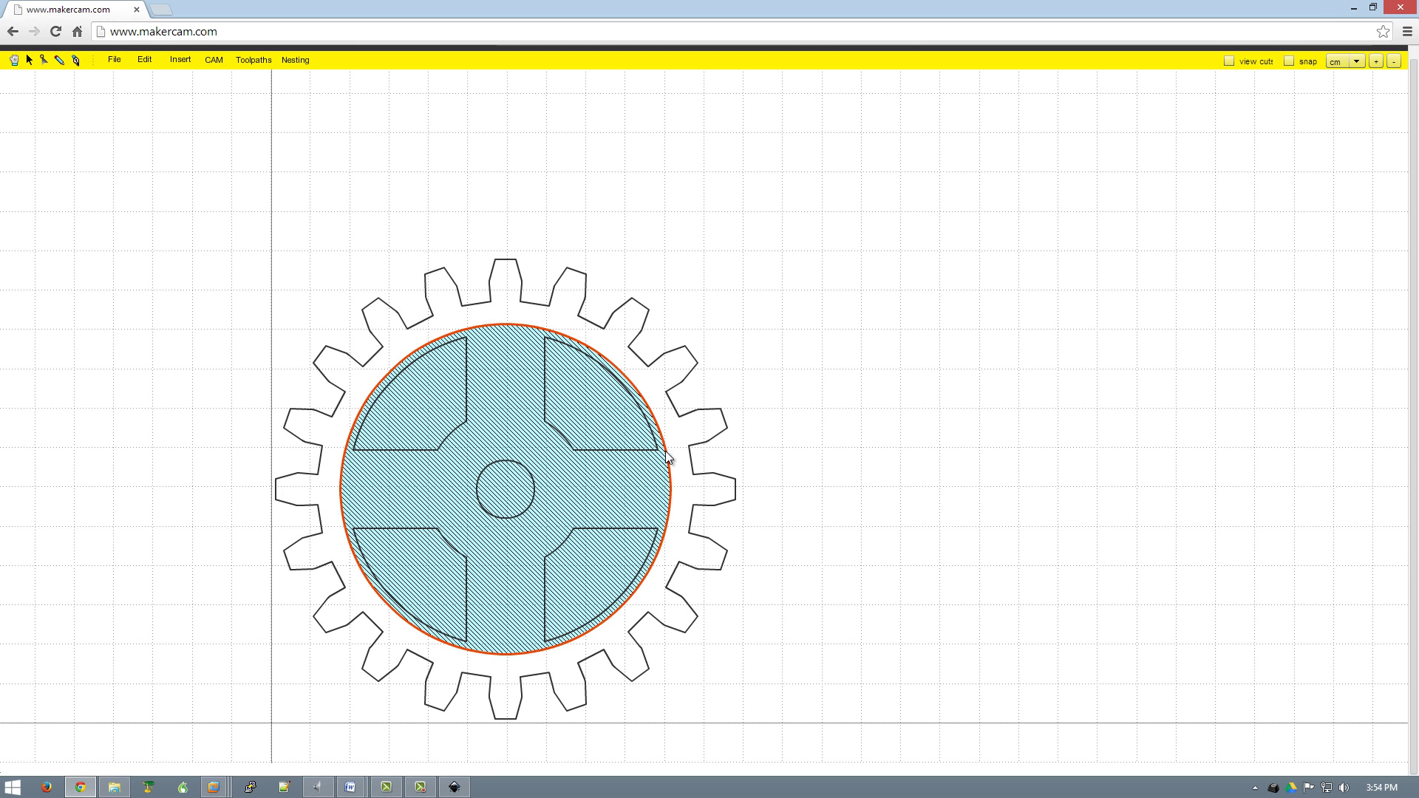
{"action": "left_click", "coordinate": [583, 468]}
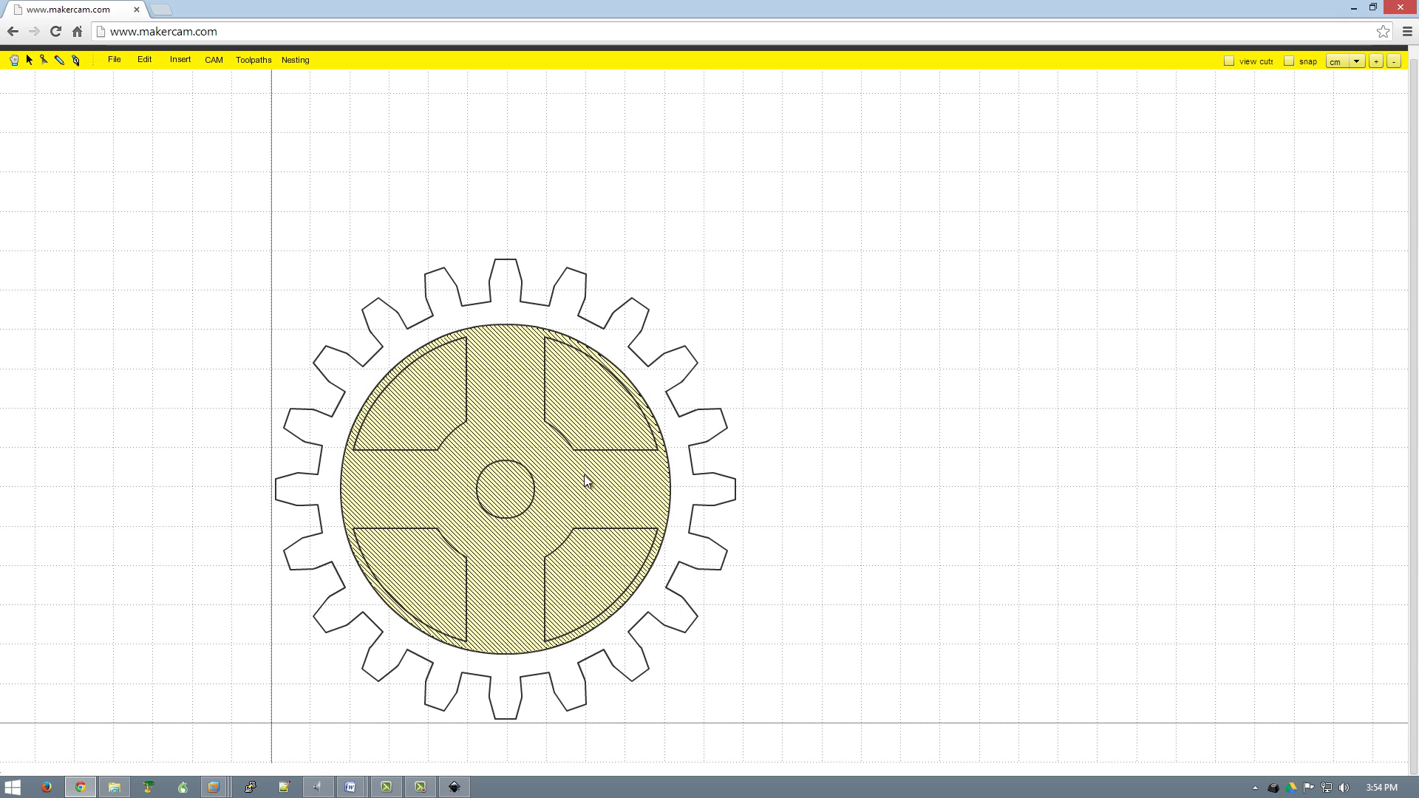
{"action": "left_click", "coordinate": [570, 436]}
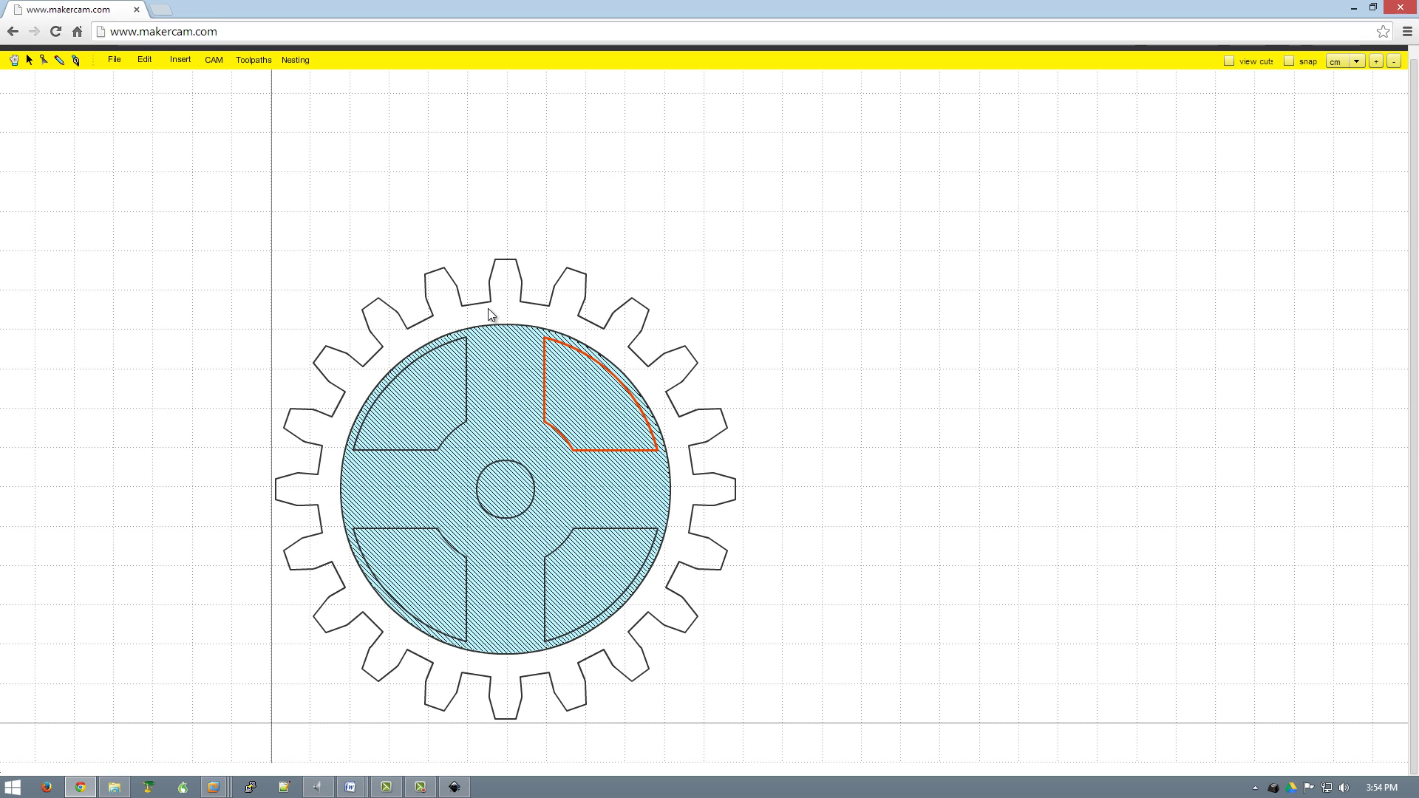
Start a pocket operation on the spoke cutout named 'pocket gear 1'
{"action": "left_click", "coordinate": [218, 64]}
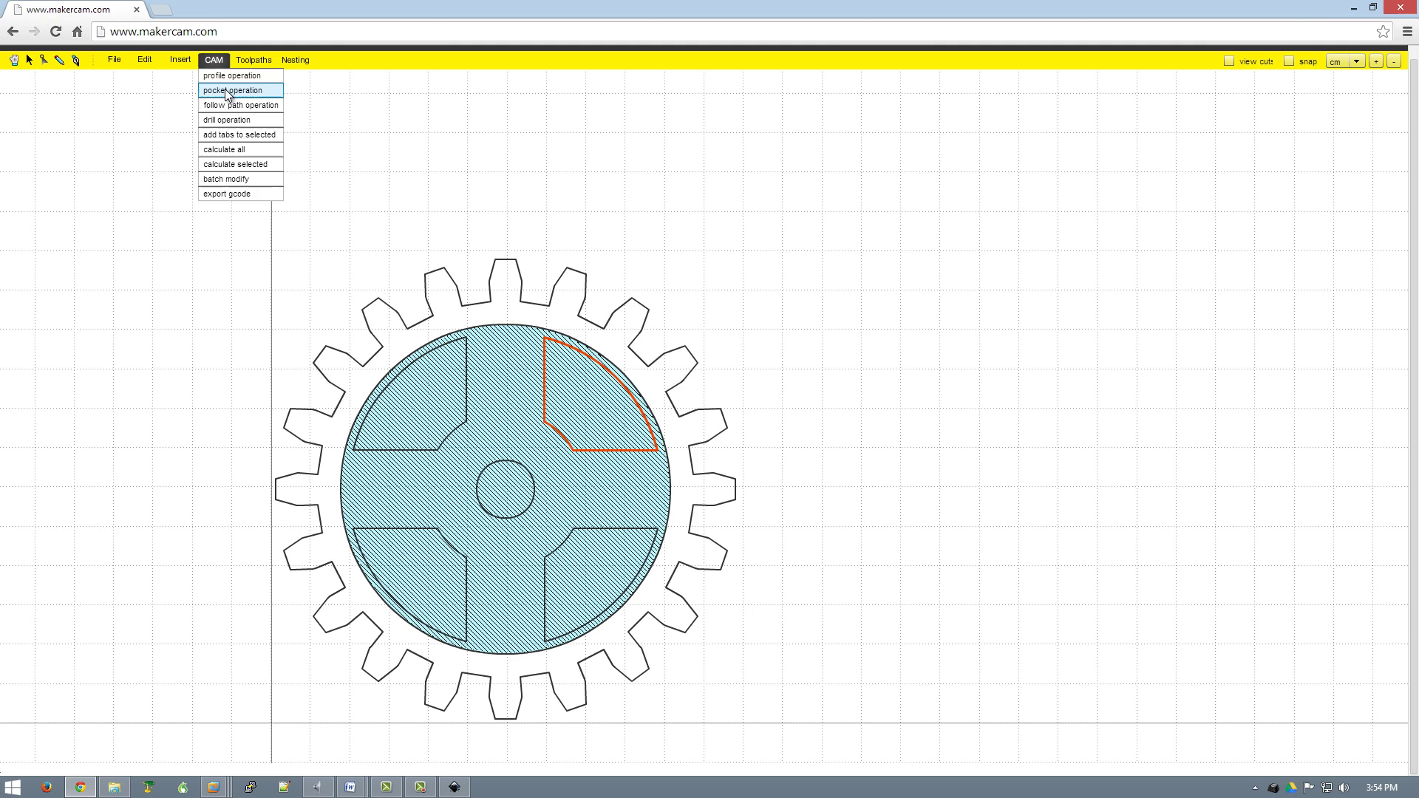
{"action": "left_click", "coordinate": [233, 91]}
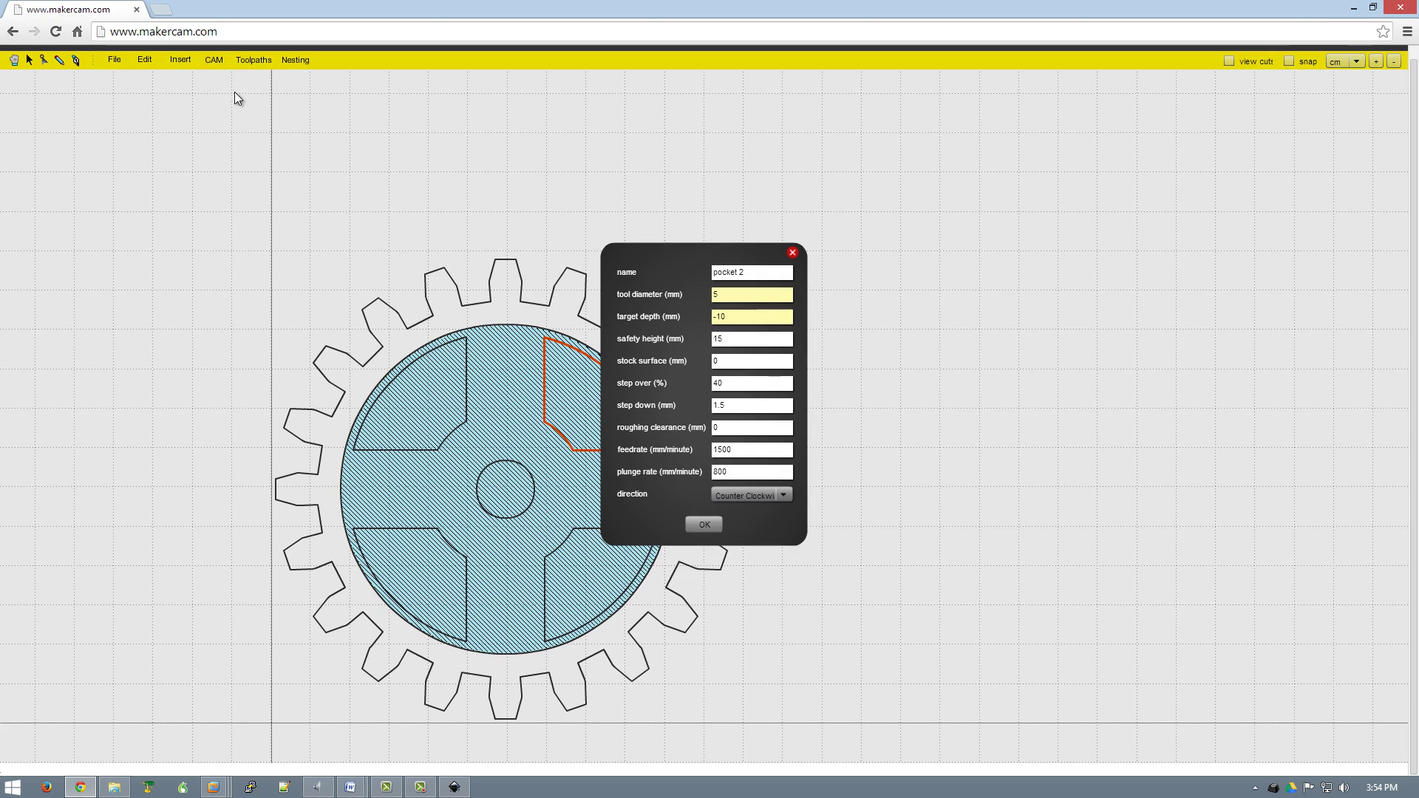
{"action": "left_click", "coordinate": [745, 270]}
{"action": "key", "text": "BackSpace"}
{"action": "type", "text": "gear 1"}
Give it a 3.175 tool diameter, -6.7 target depth, cleared safety height, and generate it
{"action": "left_click", "coordinate": [738, 297]}
{"action": "type", "text": "3.175"}
{"action": "left_click", "coordinate": [739, 317]}
{"action": "key", "text": "BackSpace"}
{"action": "key", "text": "BackSpace"}
{"action": "type", "text": "6.7"}
{"action": "left_click", "coordinate": [732, 341]}
{"action": "key", "text": "BackSpace"}
{"action": "key", "text": "BackSpace"}
{"action": "left_click", "coordinate": [704, 524]}
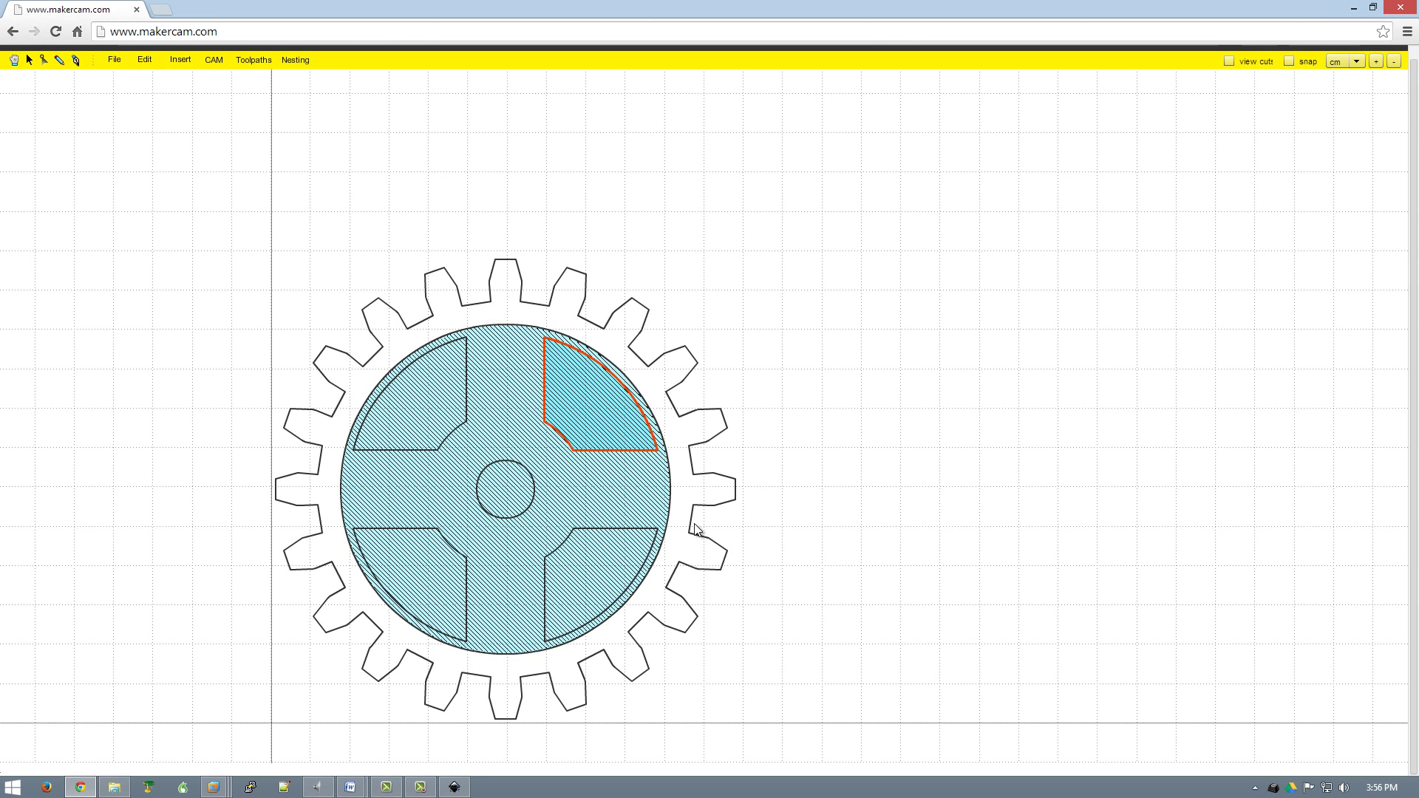
Pick the other three spoke pockets and centre hole, then clear the selection
{"action": "left_click", "coordinate": [452, 433]}
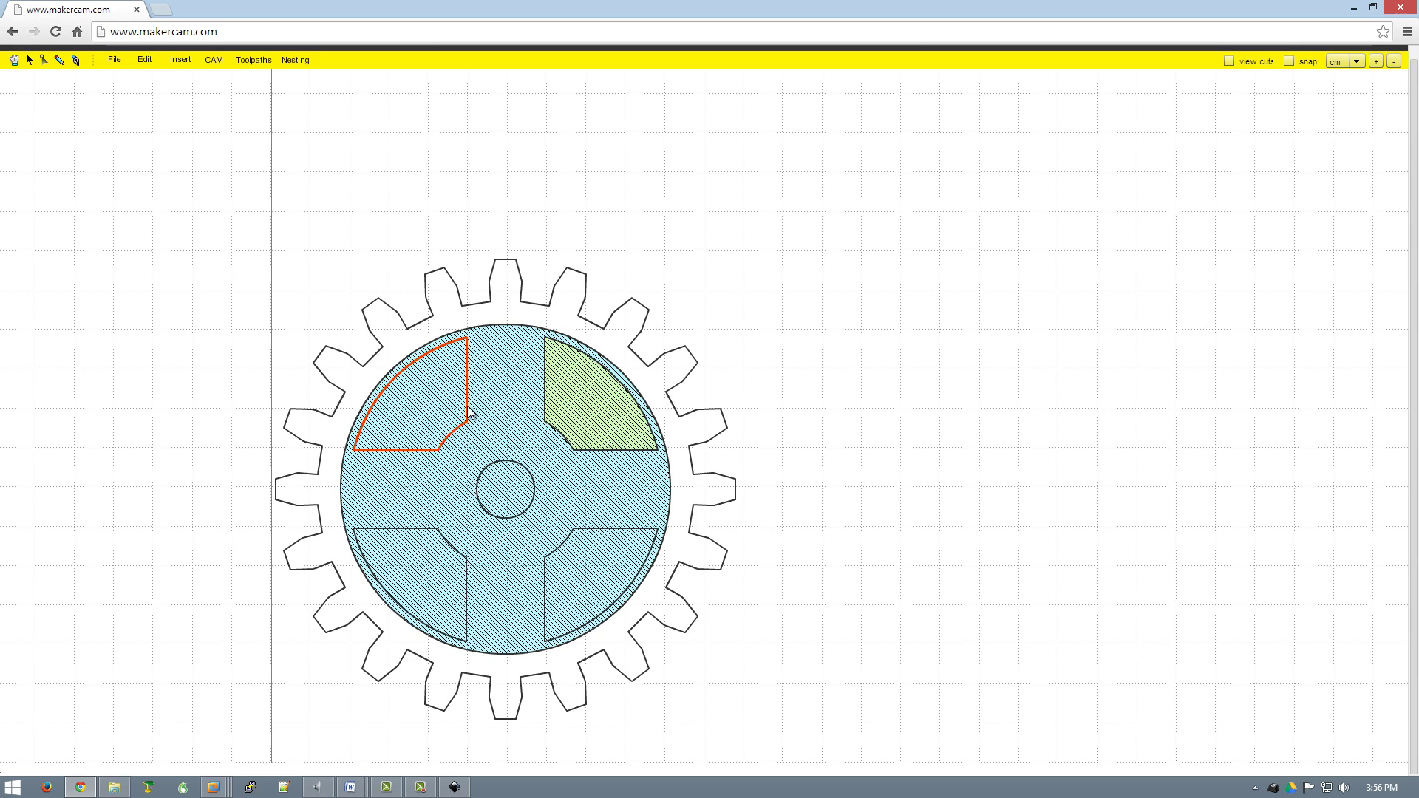
{"action": "left_click", "coordinate": [445, 545], "text": "shift"}
{"action": "left_click", "coordinate": [573, 568], "text": "shift"}
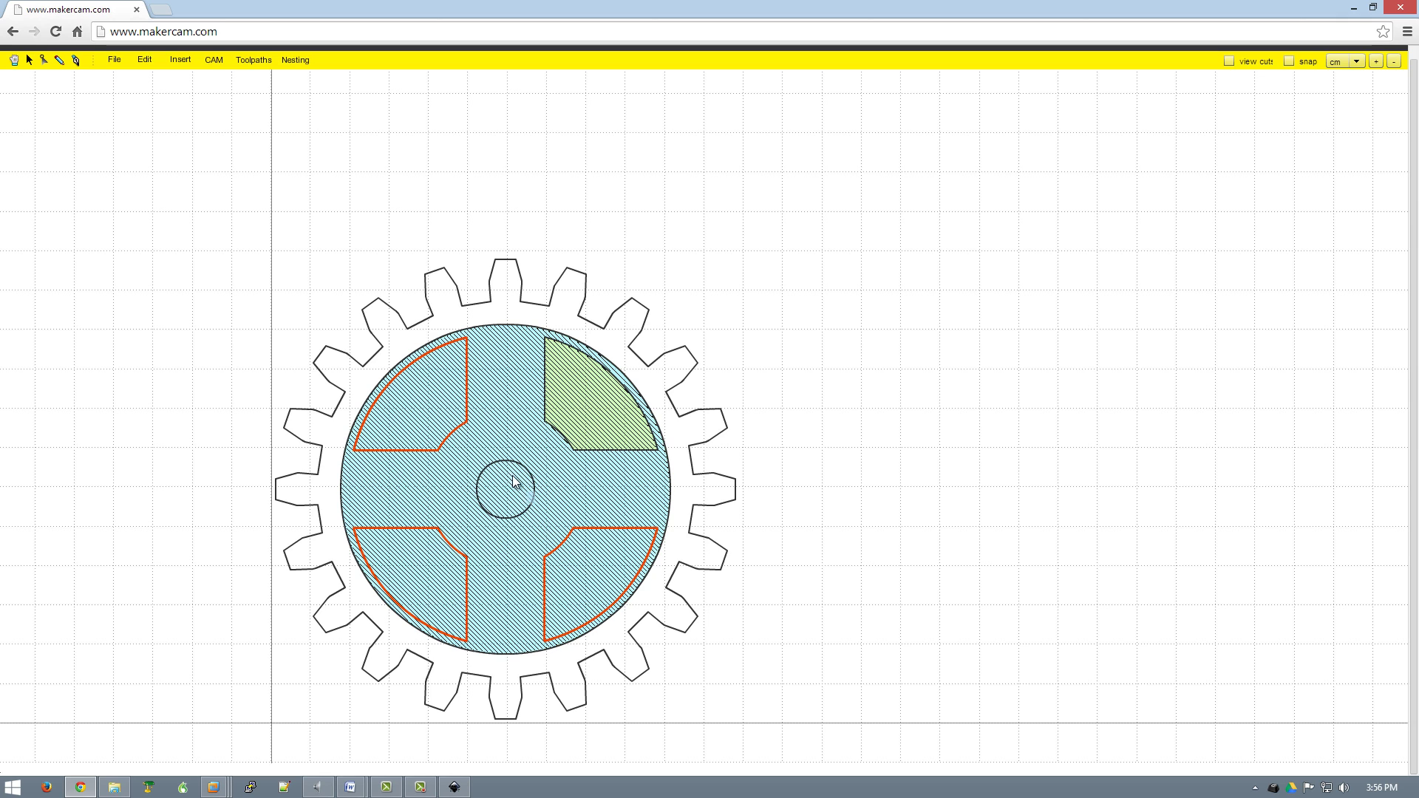
{"action": "left_click", "coordinate": [522, 473], "text": "shift"}
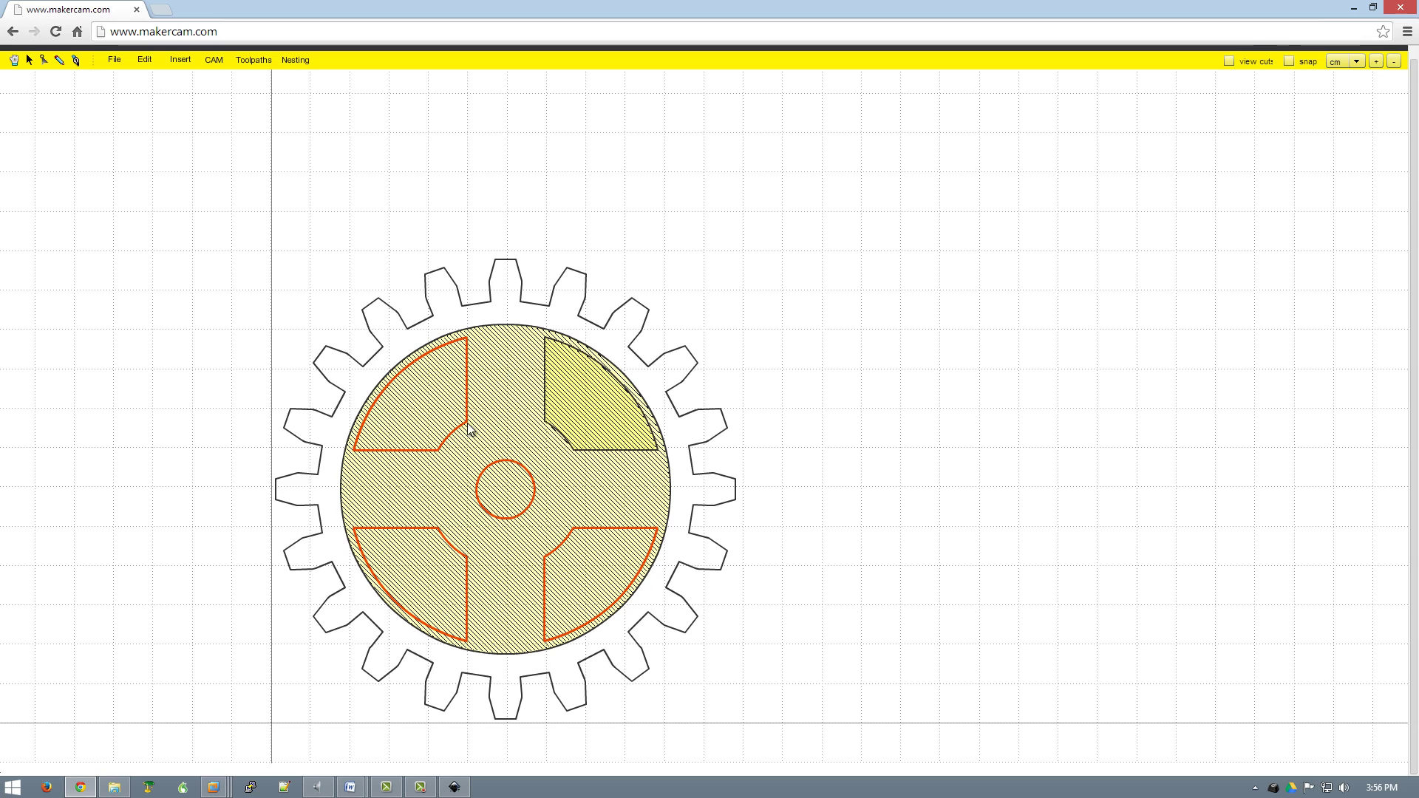
{"action": "left_click", "coordinate": [501, 425]}
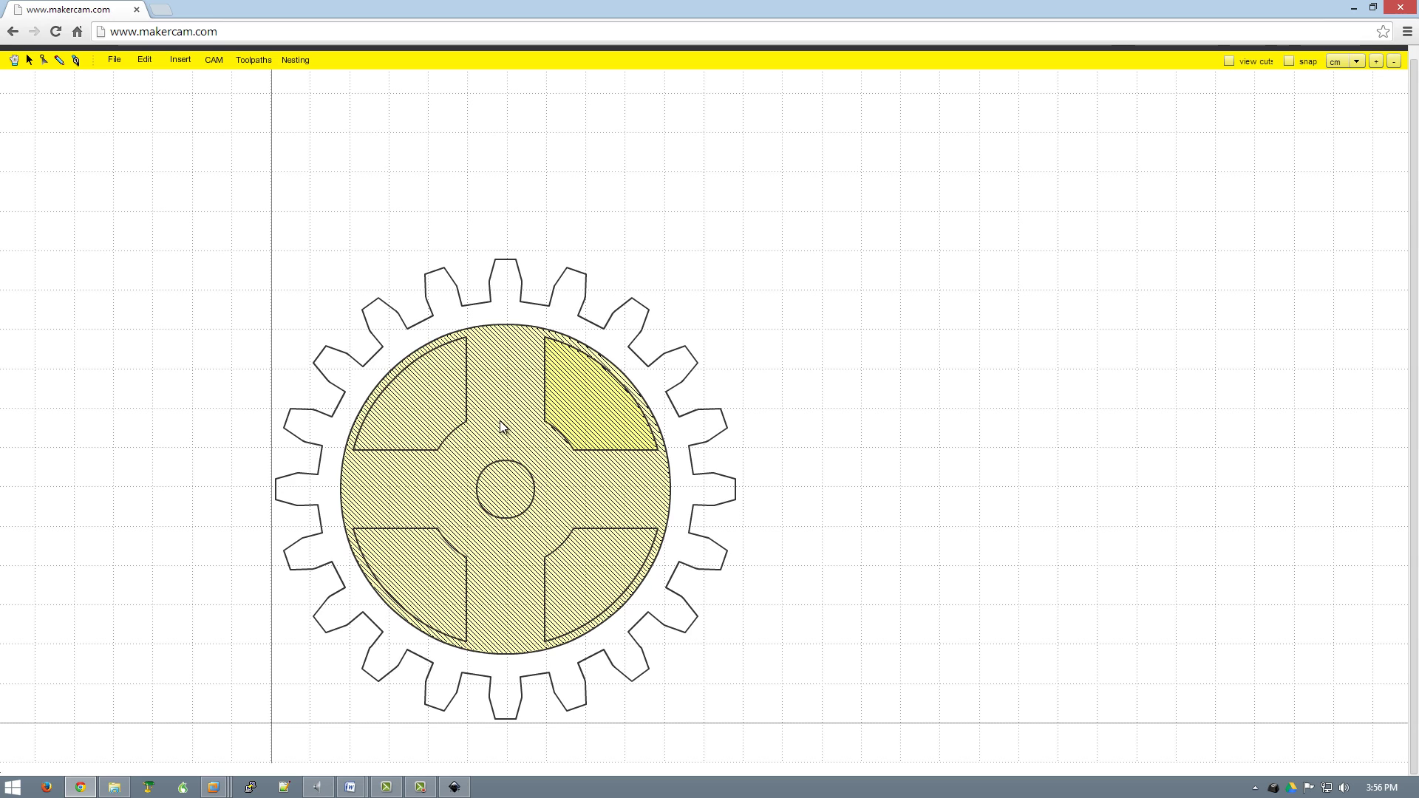
Add a pocket operation named 'pocket gear 2' to the upper-left pocket
{"action": "left_click", "coordinate": [465, 423]}
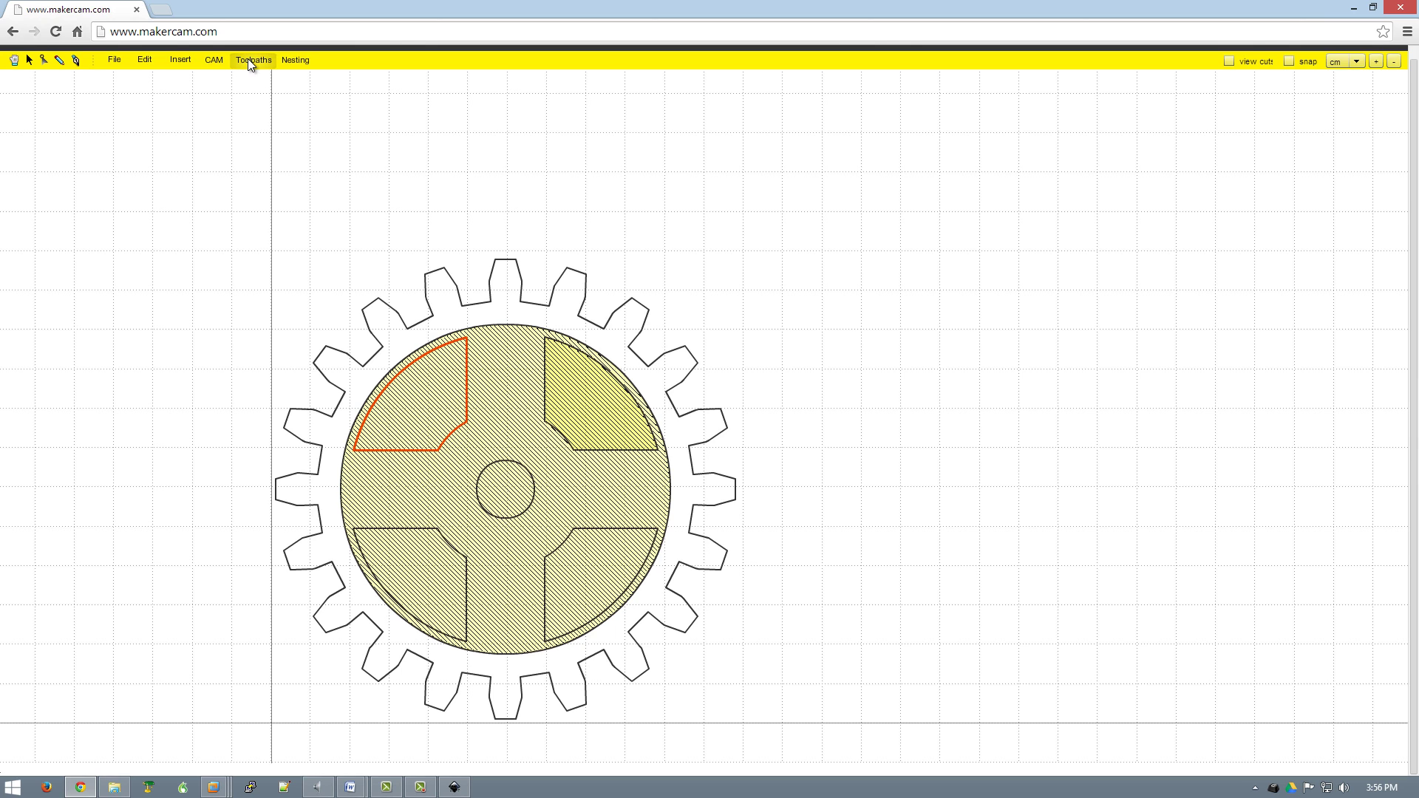
{"action": "left_click", "coordinate": [214, 59]}
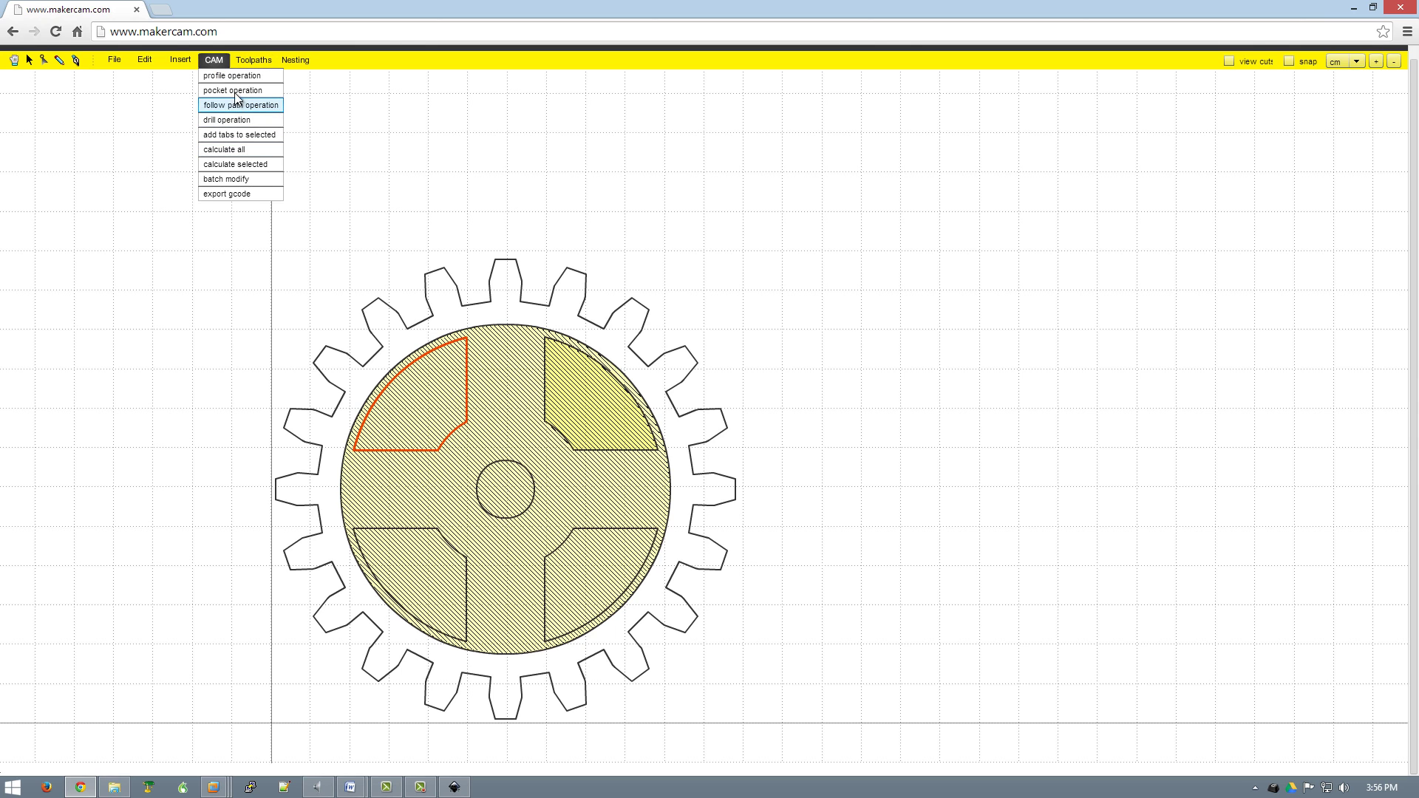
{"action": "left_click", "coordinate": [232, 90]}
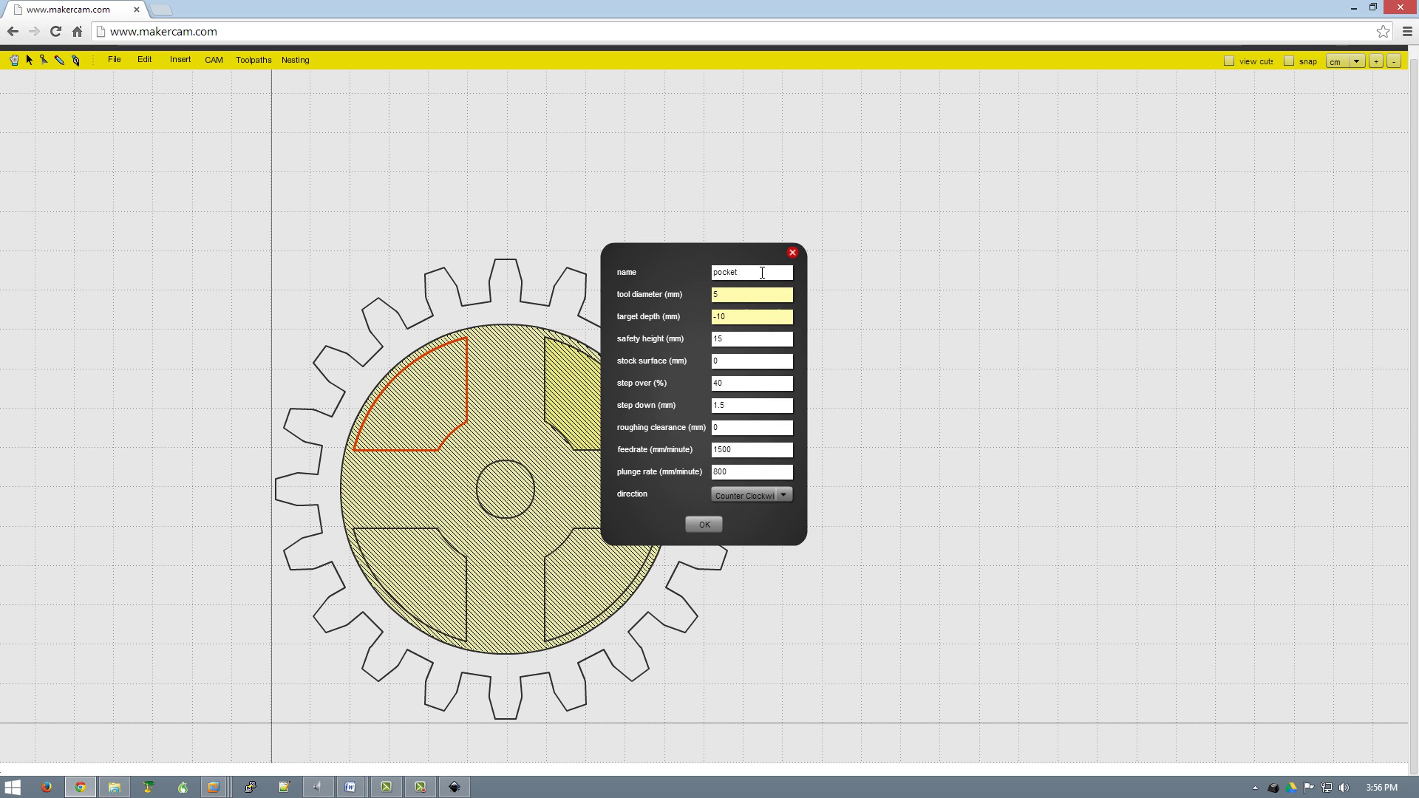
{"action": "left_click", "coordinate": [762, 272]}
{"action": "type", "text": "pocket gear 2"}
Enter tool diameter 3.175, target depth -6.7 and safety height 4
{"action": "left_click", "coordinate": [734, 296]}
{"action": "type", "text": "3.175"}
{"action": "left_click", "coordinate": [737, 318]}
{"action": "type", "text": "6.7"}
{"action": "left_click", "coordinate": [735, 341]}
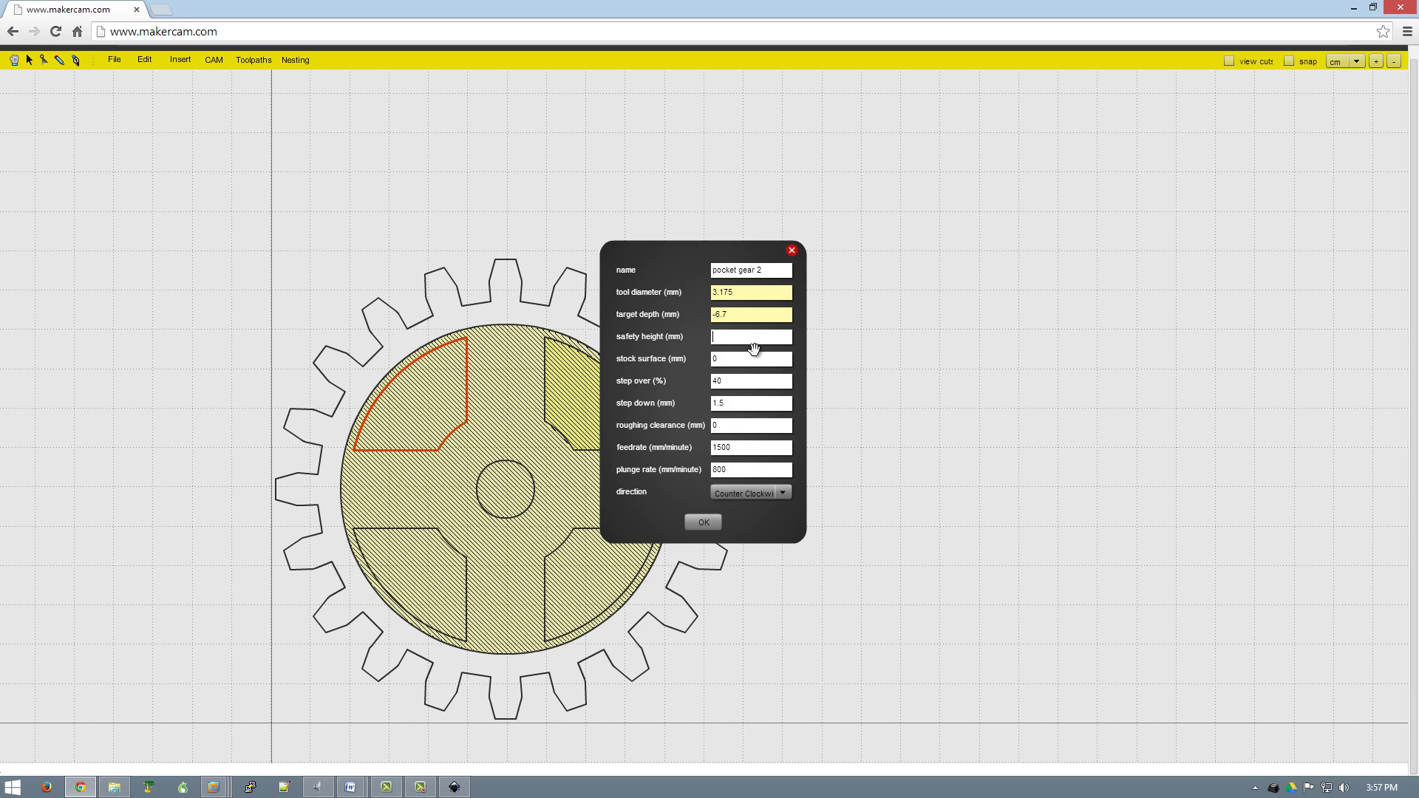
{"action": "type", "text": "4"}
Adjust the feedrate, set plunge rate 700, and confirm the pocket toolpath
{"action": "key", "text": "BackSpace"}
{"action": "type", "text": "0"}
{"action": "left_click", "coordinate": [718, 467]}
{"action": "key", "text": "BackSpace"}
{"action": "key", "text": "BackSpace"}
{"action": "type", "text": "700"}
{"action": "left_click", "coordinate": [717, 470]}
{"action": "left_click", "coordinate": [703, 523]}
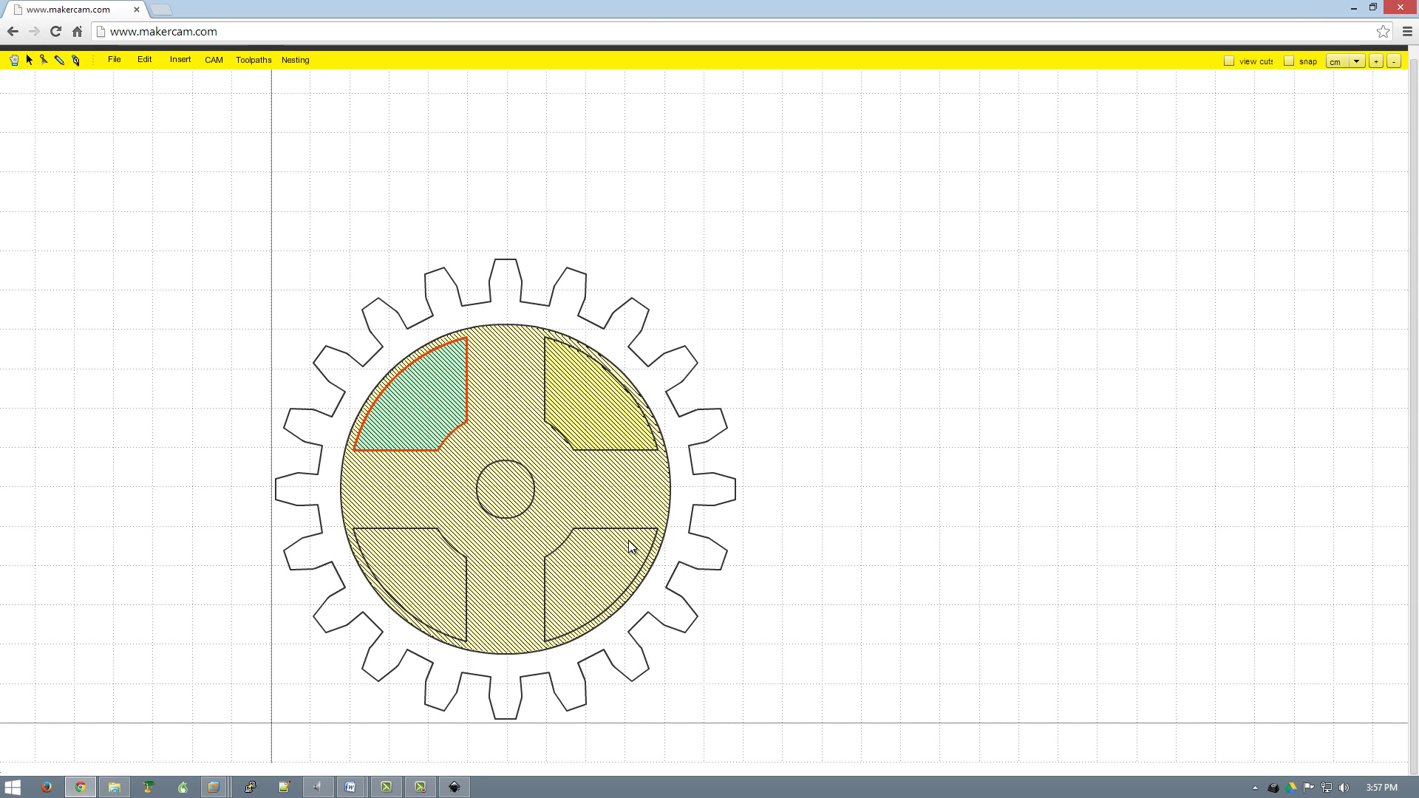
Add a pocket operation named 'pocket gear 3' to the lower-left pocket
{"action": "left_click", "coordinate": [467, 572]}
{"action": "left_click", "coordinate": [214, 60]}
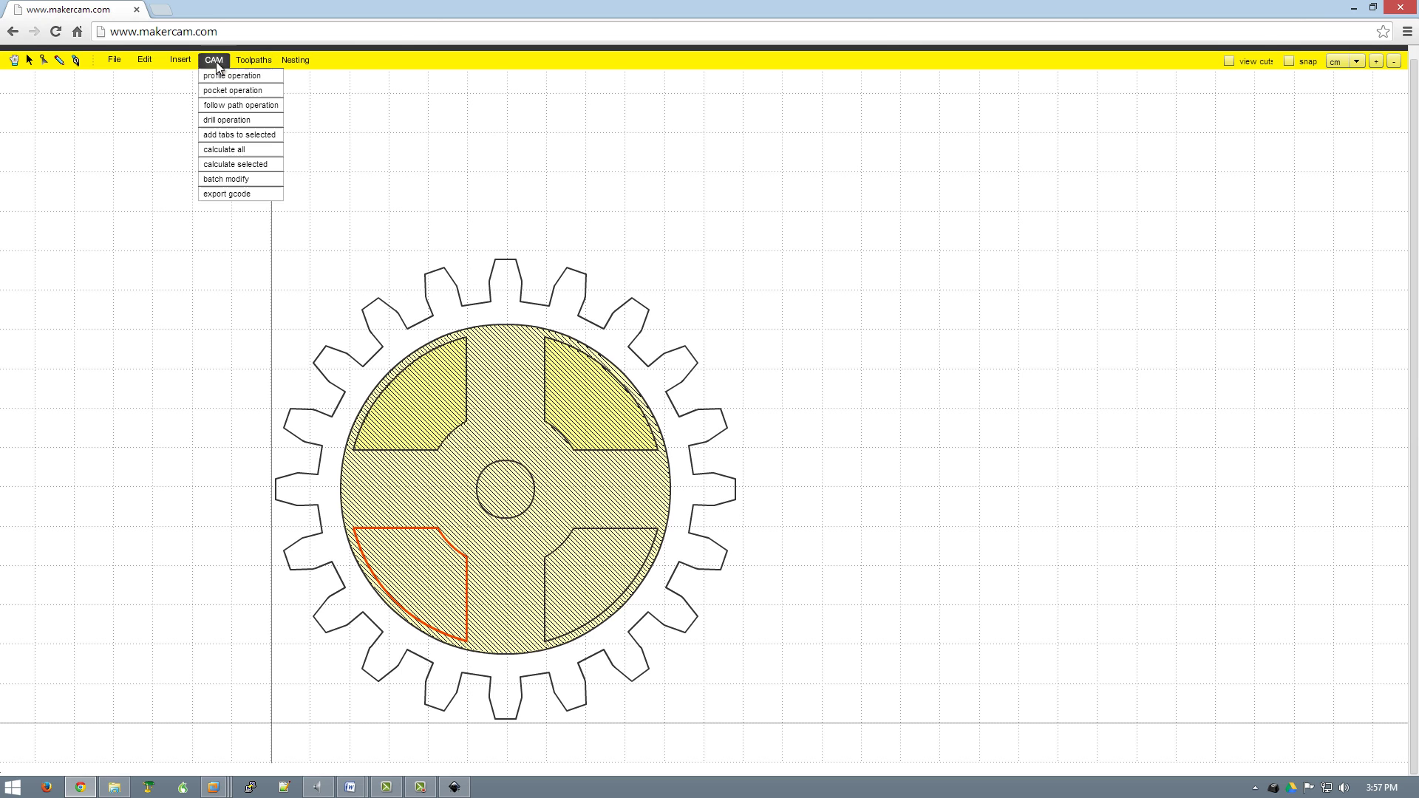
{"action": "left_click", "coordinate": [231, 92]}
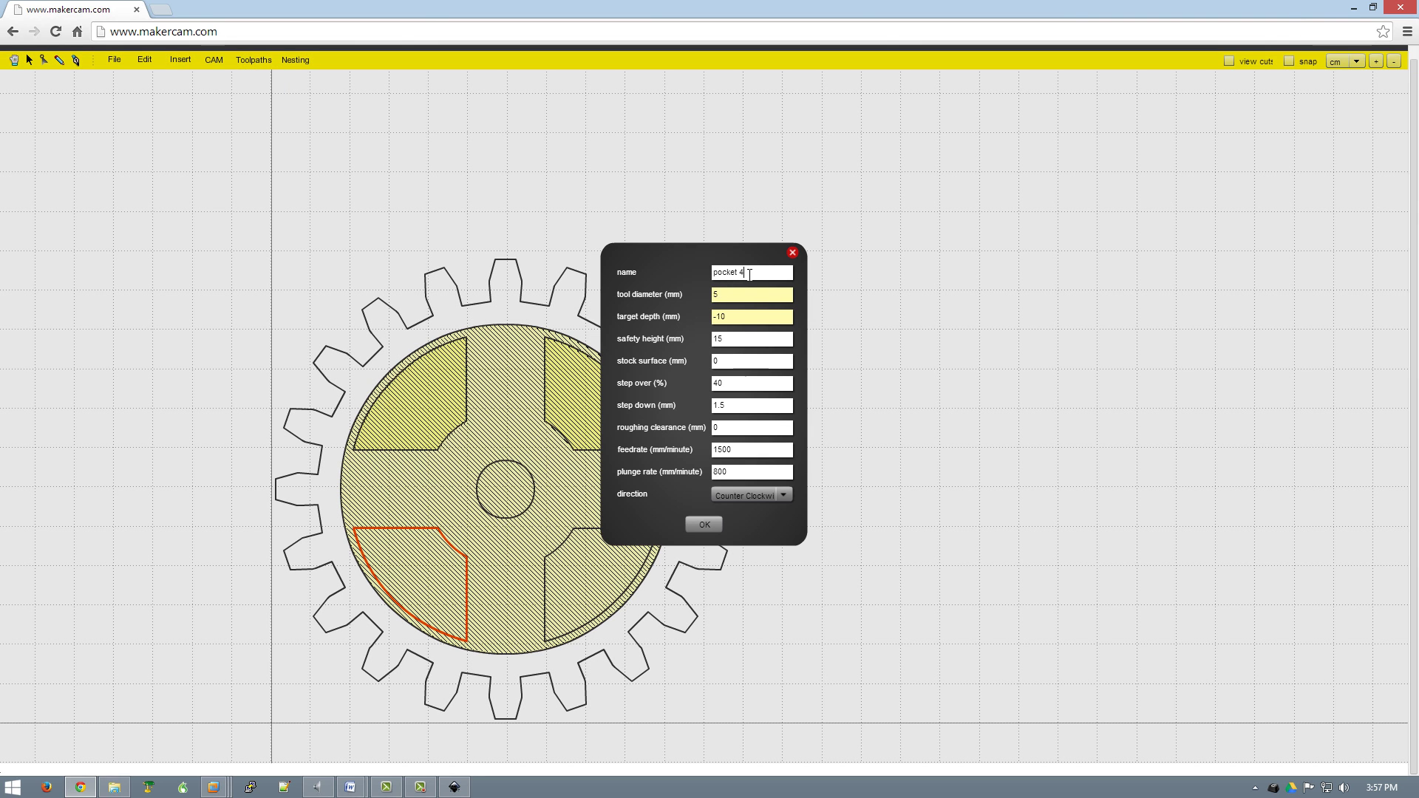
{"action": "type", "text": "gear 3"}
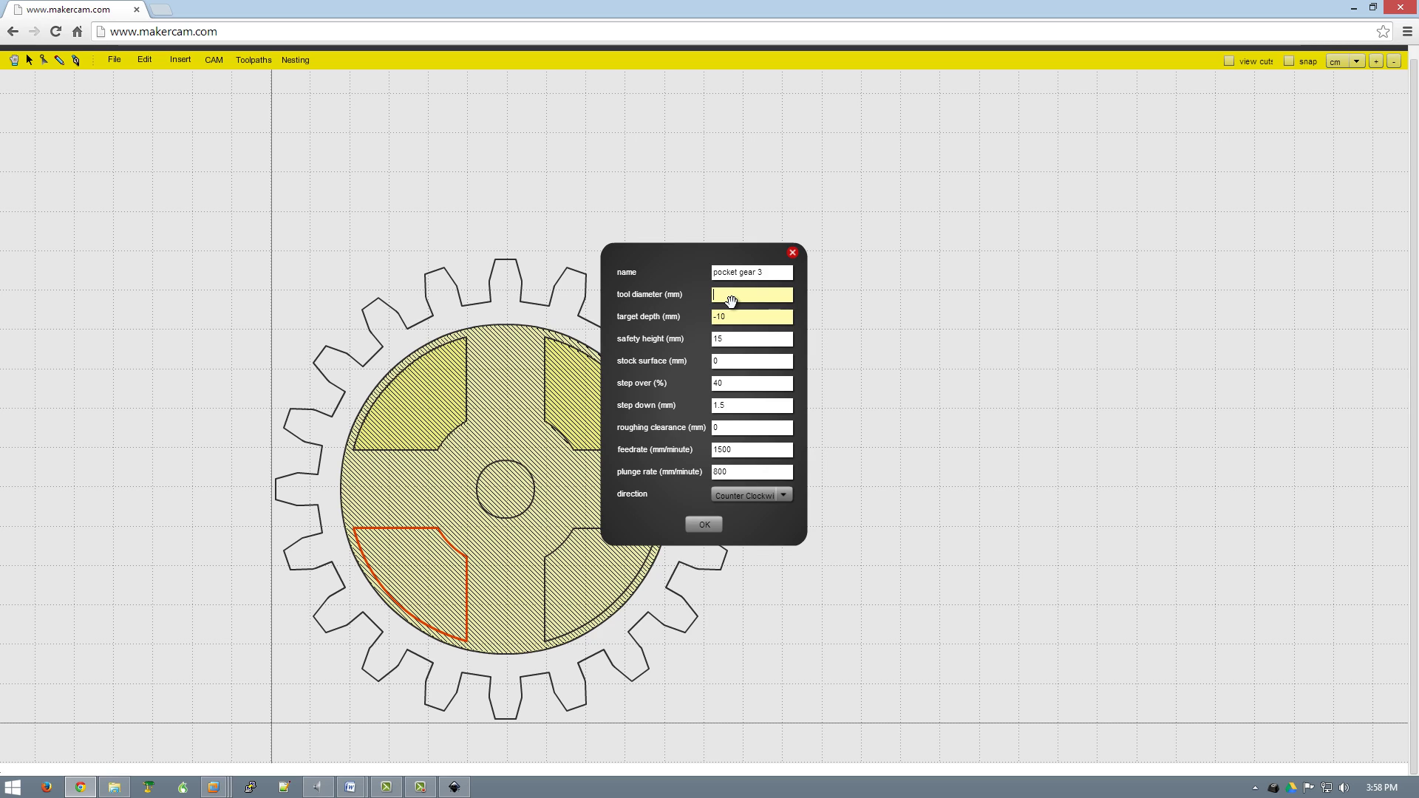
Enter tool 3.175, depth -6.7, safety 4, stock surface -3, feed 1200 and plunge rate
{"action": "left_click", "coordinate": [730, 295]}
{"action": "left_click", "coordinate": [738, 319]}
{"action": "left_click", "coordinate": [728, 340]}
{"action": "type", "text": "4"}
{"action": "left_click", "coordinate": [723, 362]}
{"action": "left_click", "coordinate": [721, 451]}
{"action": "left_click", "coordinate": [718, 473]}
Finish pocket gear 3 with plunge 700, then add 'pocket gear 4' to the lower-right pocket
{"action": "type", "text": "7"}
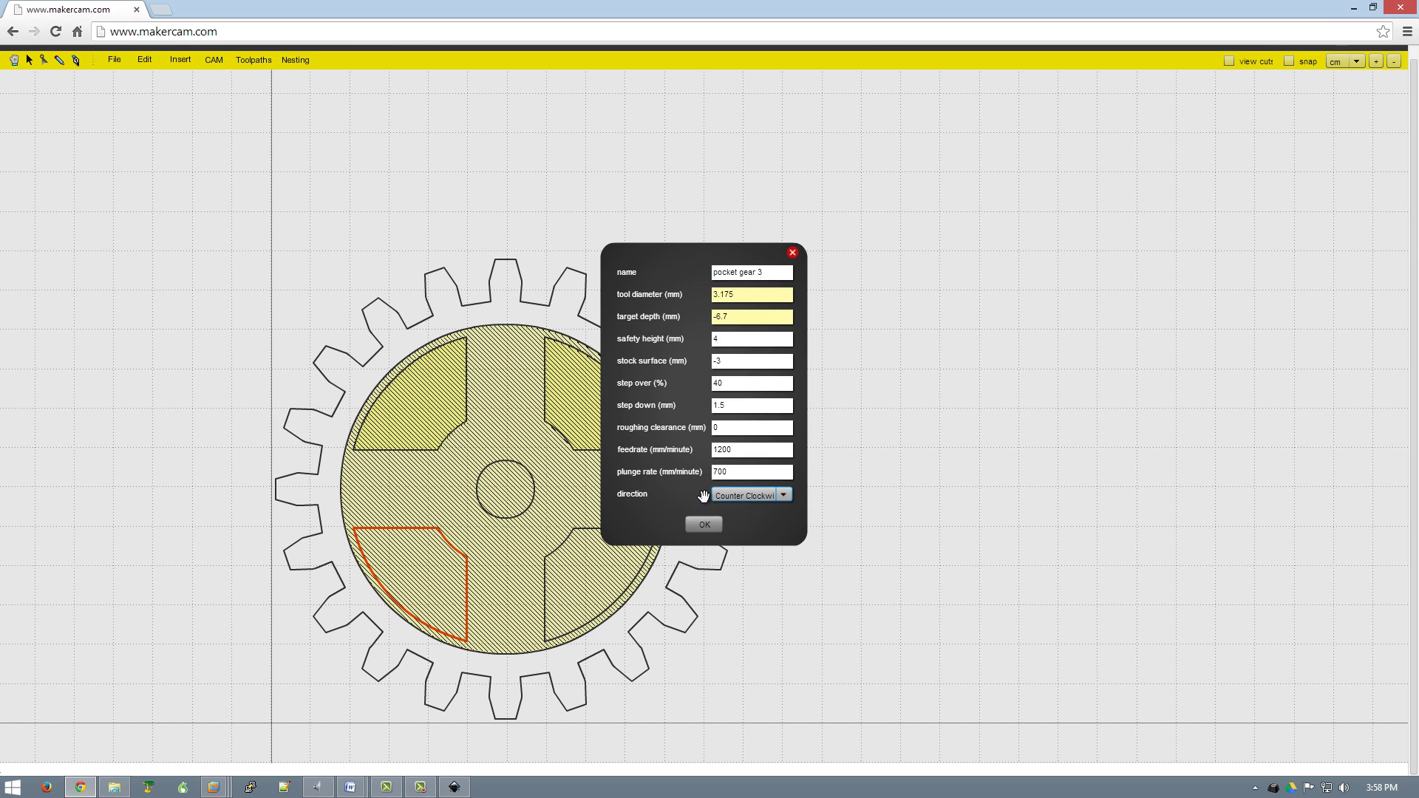
{"action": "left_click", "coordinate": [703, 528]}
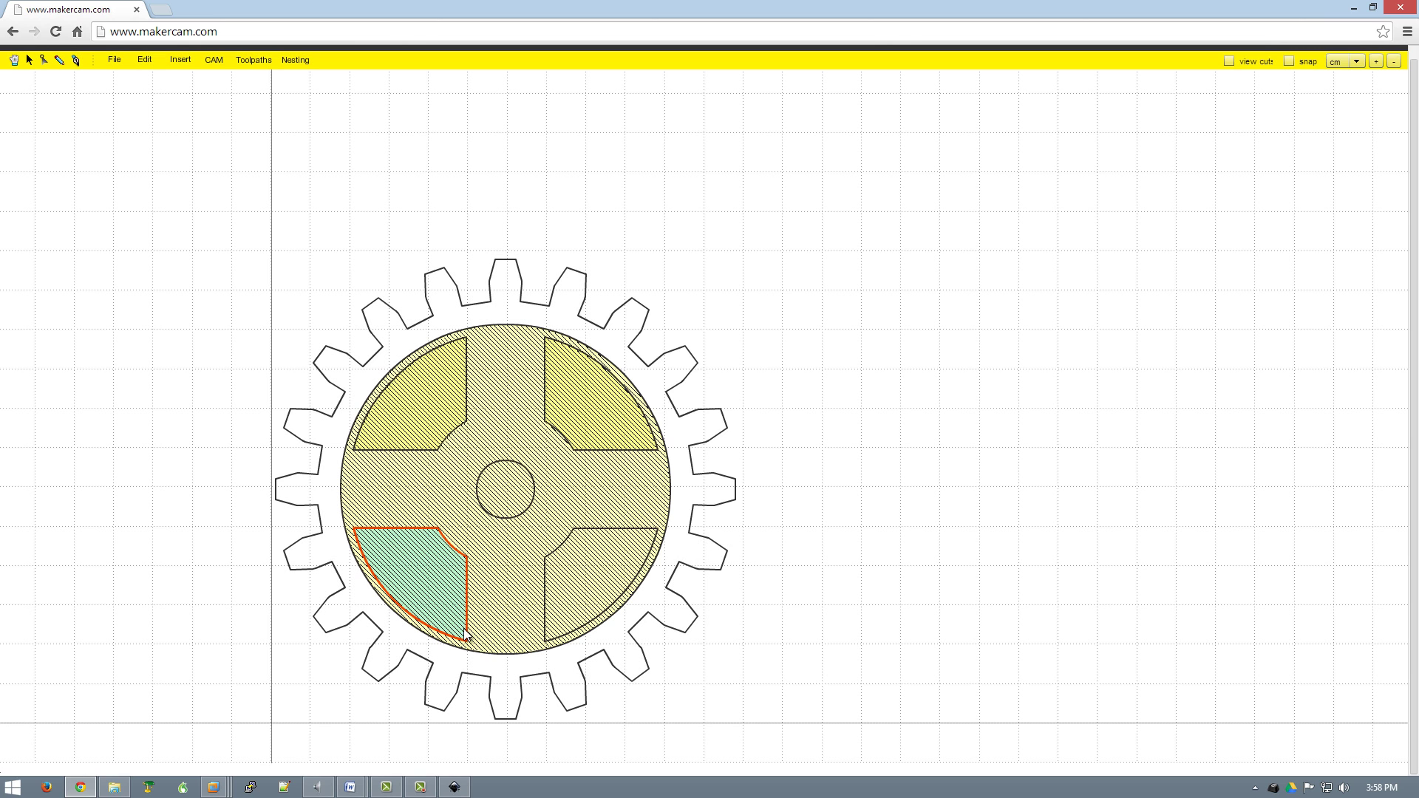
{"action": "left_click", "coordinate": [549, 560]}
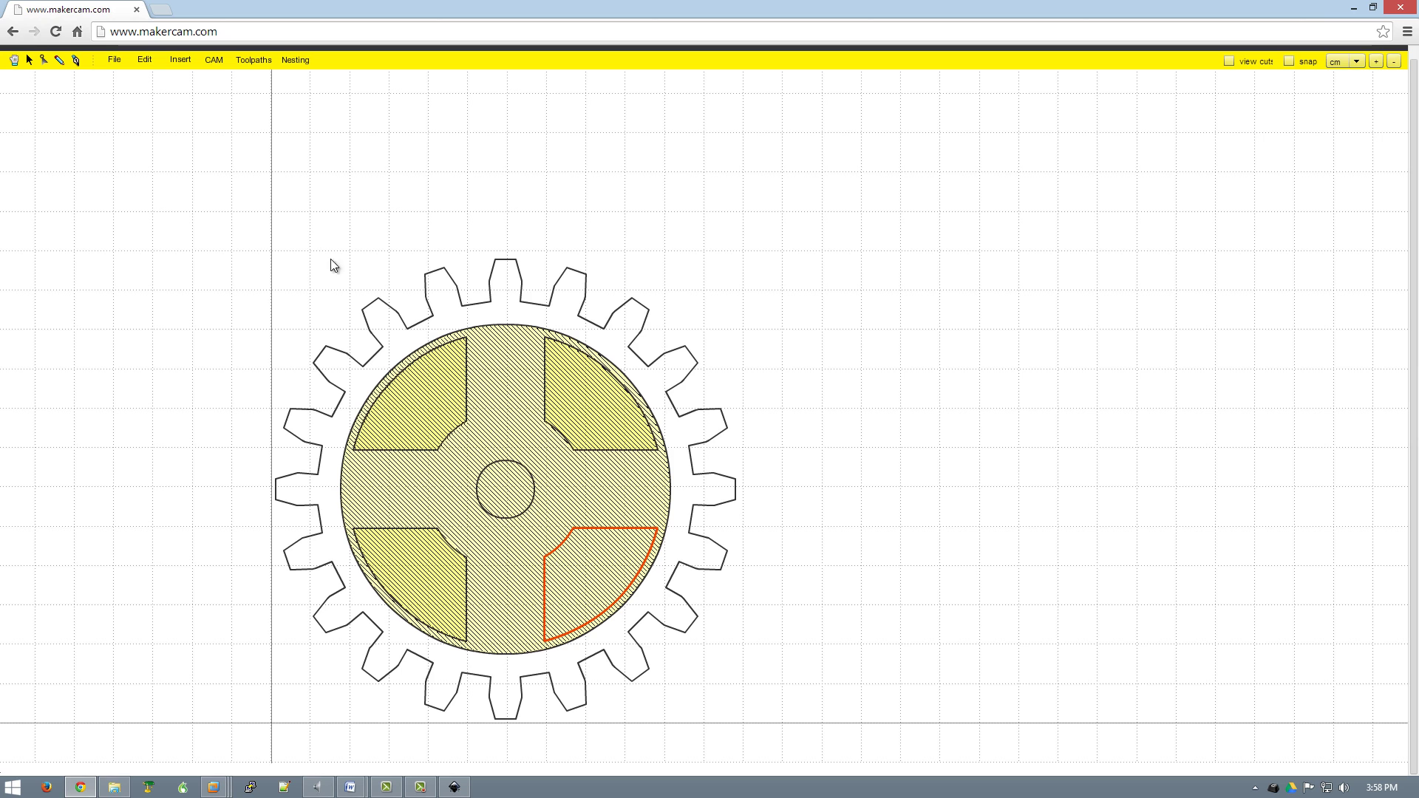
{"action": "left_click", "coordinate": [219, 61]}
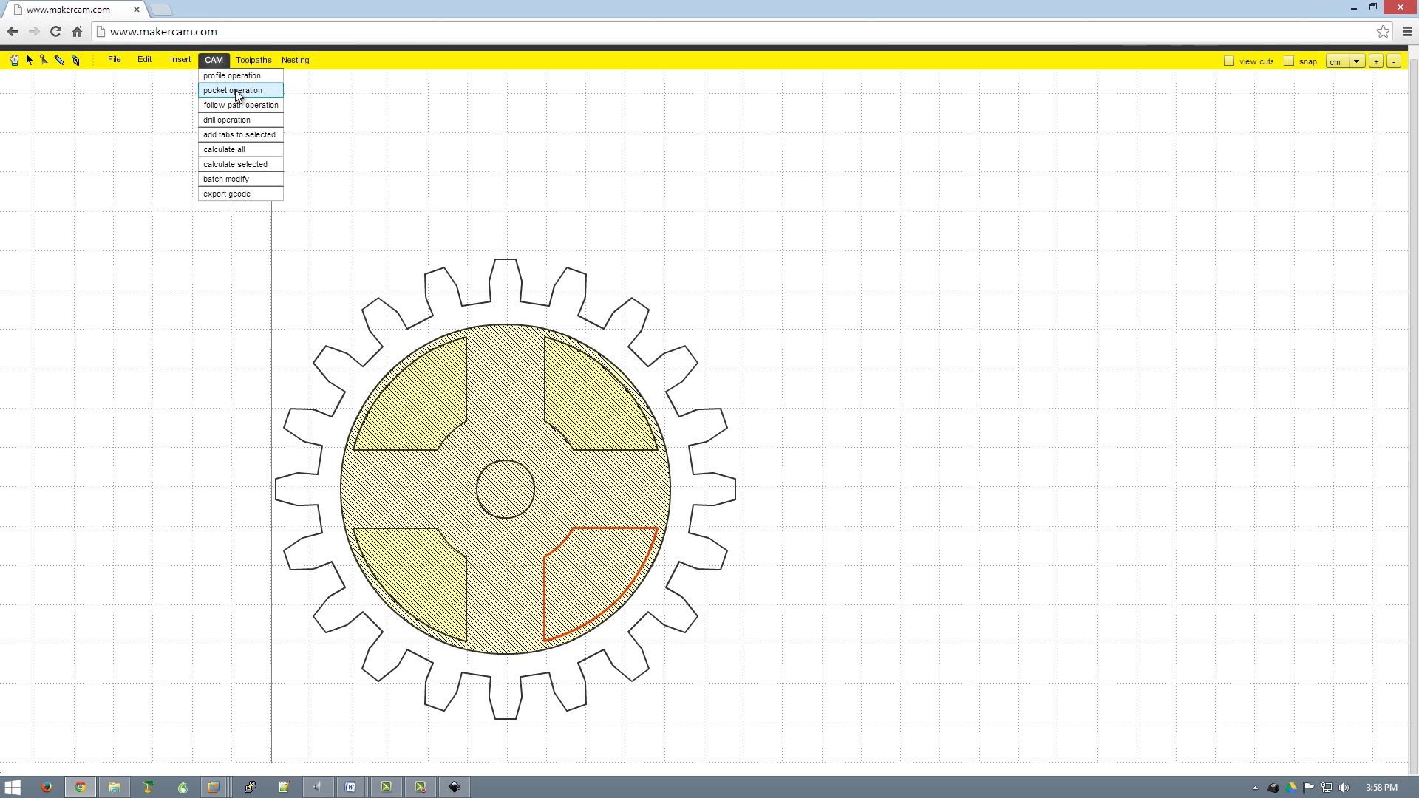
{"action": "left_click", "coordinate": [235, 90]}
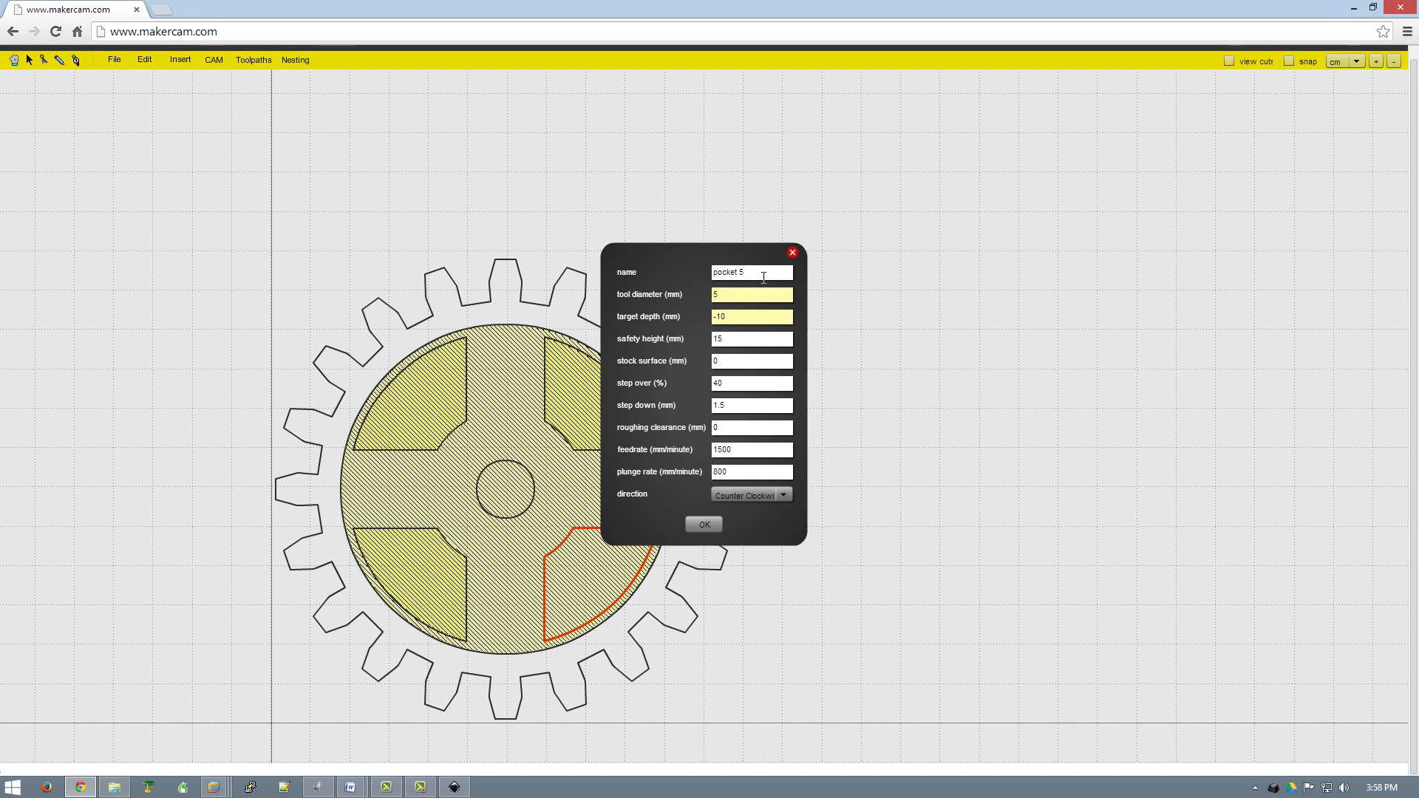
{"action": "key", "text": "BackSpace"}
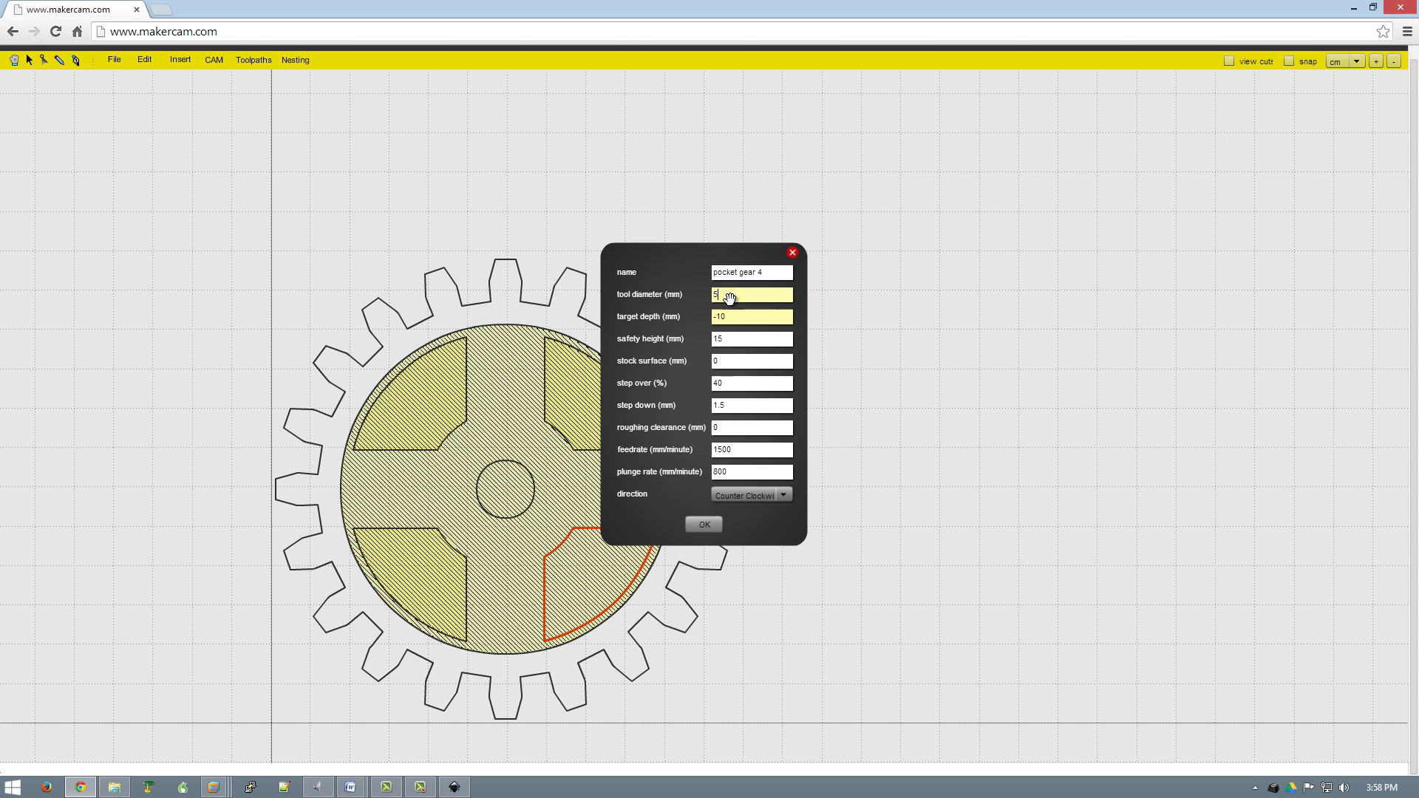
Set pocket gear 4 to 3.175 mm tool, -6.7 depth, safety 4, stock -3, and confirm
{"action": "left_click", "coordinate": [730, 297]}
{"action": "left_click", "coordinate": [739, 318]}
{"action": "key", "text": "BackSpace"}
{"action": "key", "text": "BackSpace"}
{"action": "left_click", "coordinate": [736, 364]}
{"action": "type", "text": "2"}
{"action": "left_click", "coordinate": [705, 526]}
Add a pocket operation named 'pocket gear 5' to the centre circle
{"action": "left_click", "coordinate": [539, 501]}
{"action": "left_click", "coordinate": [534, 494]}
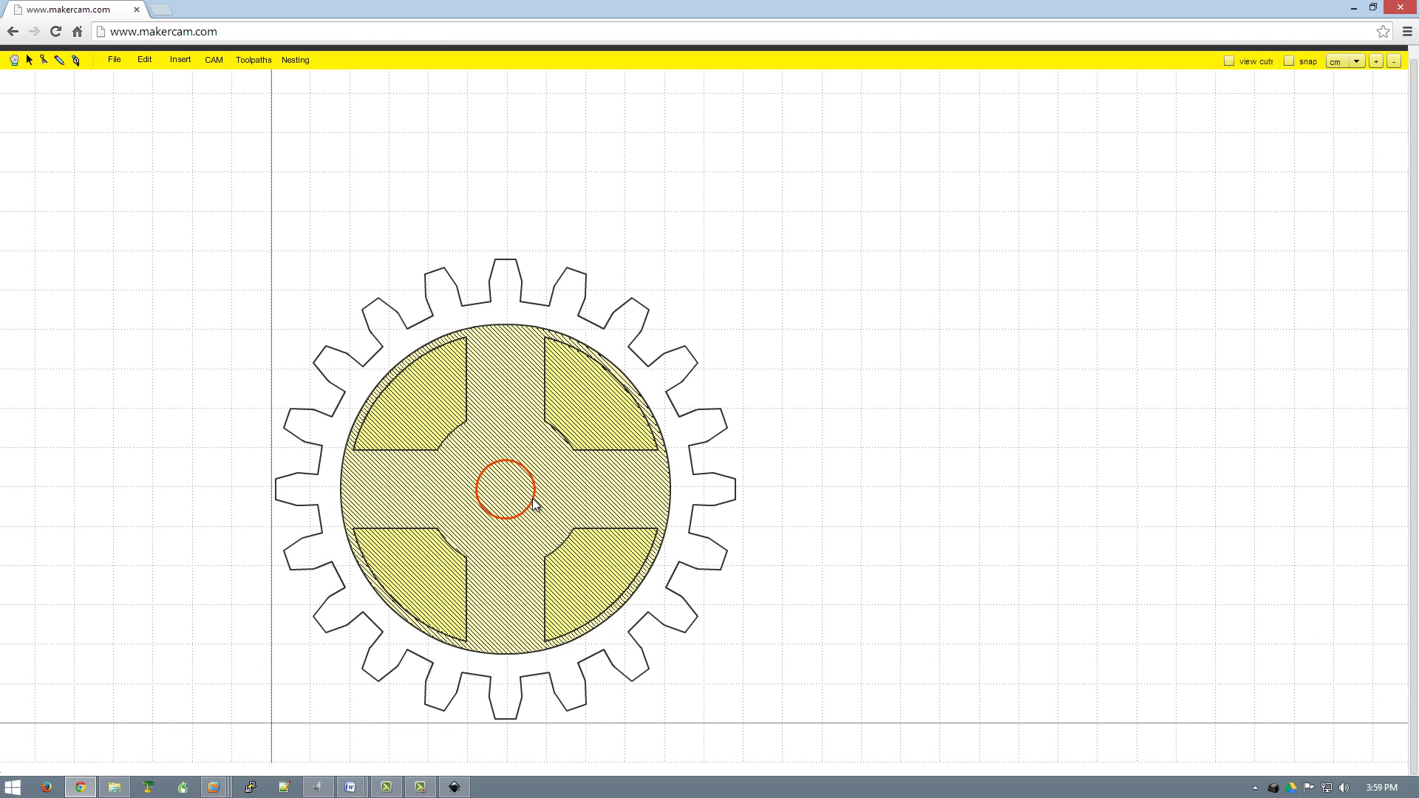
{"action": "left_click", "coordinate": [214, 60]}
{"action": "left_click", "coordinate": [231, 88]}
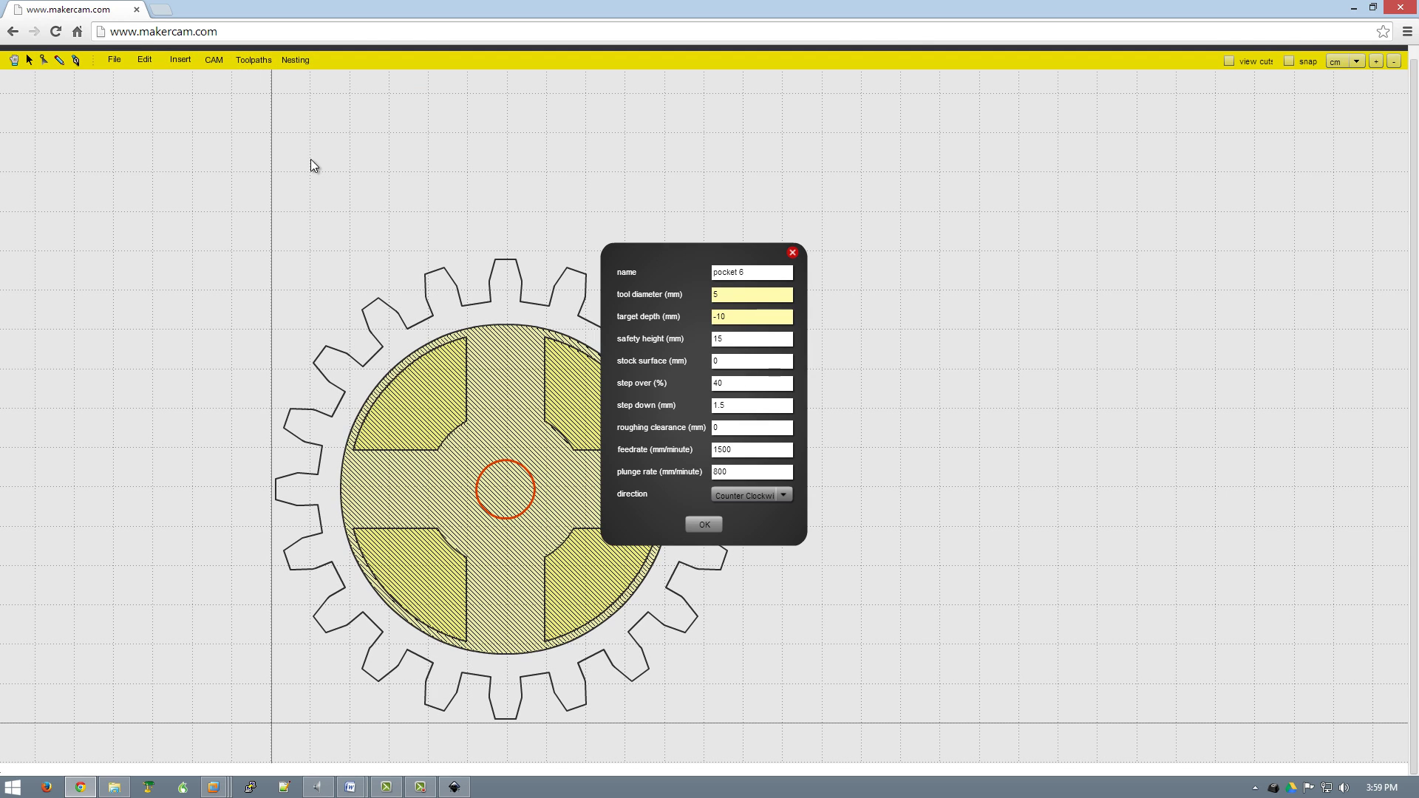
{"action": "left_click", "coordinate": [751, 274]}
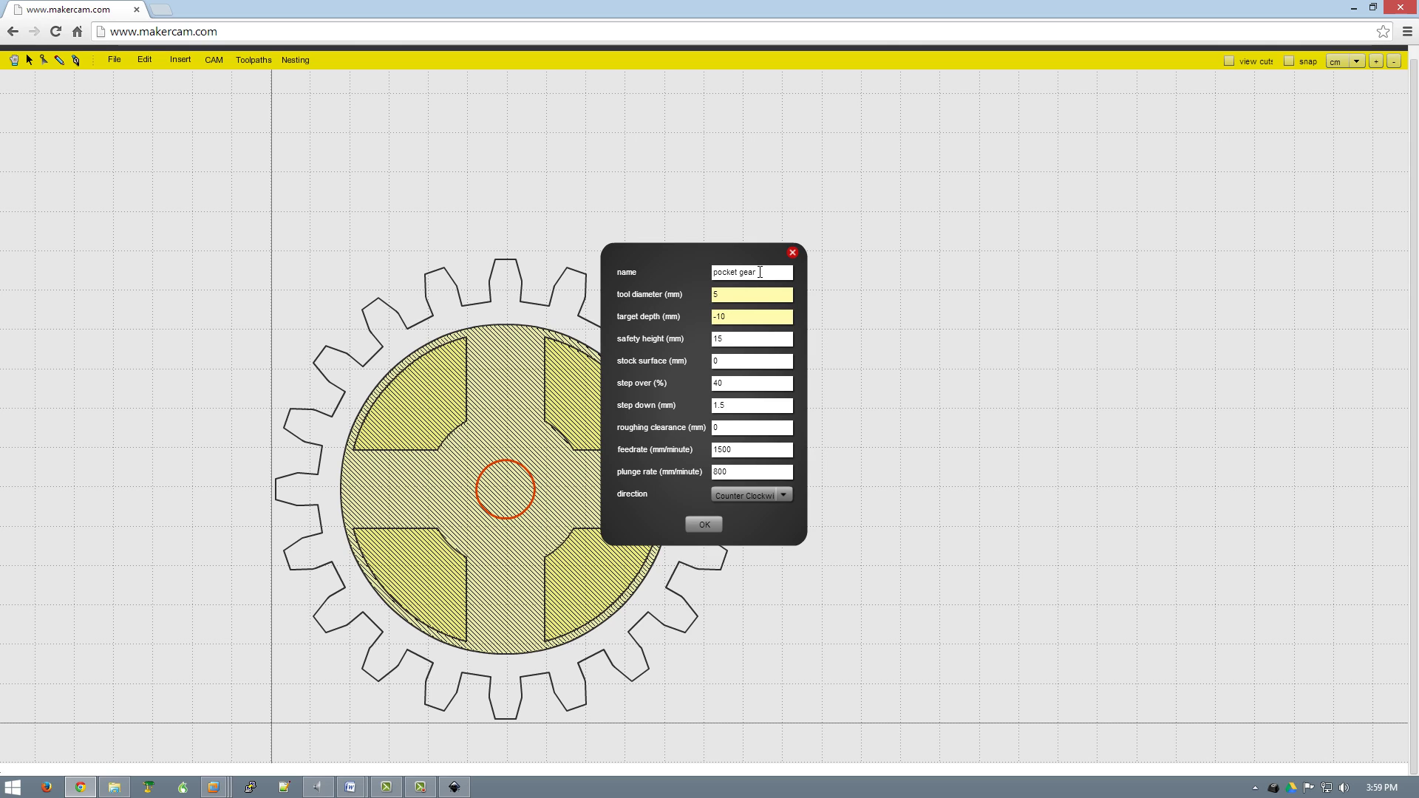
{"action": "left_click", "coordinate": [757, 272]}
{"action": "type", "text": "5"}
Set tool diameter 3.175, target depth -6.7 and safety height 4
{"action": "left_click", "coordinate": [728, 296]}
{"action": "key", "text": "BackSpace"}
{"action": "type", "text": ".17"}
{"action": "key", "text": "BackSpace"}
{"action": "key", "text": "BackSpace"}
{"action": "type", "text": "6.7"}
{"action": "double_click", "coordinate": [775, 345]}
{"action": "key", "text": "BackSpace"}
{"action": "type", "text": "4"}
Set stock surface -3 and feedrate 1200, then confirm the pocket settings
{"action": "left_click", "coordinate": [736, 362]}
{"action": "key", "text": "BackSpace"}
{"action": "type", "text": "-3"}
{"action": "left_click", "coordinate": [721, 451]}
{"action": "key", "text": "BackSpace"}
{"action": "type", "text": "2"}
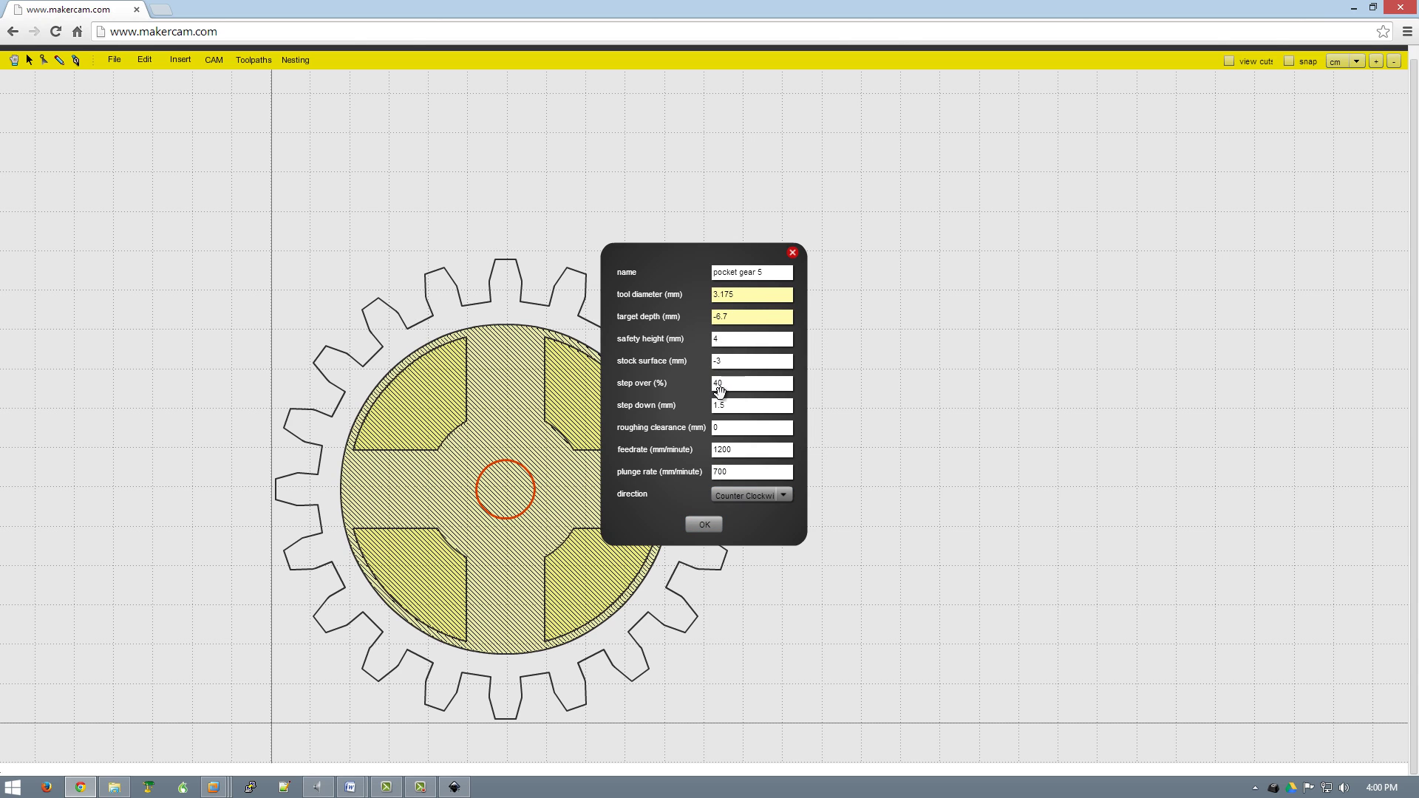
{"action": "left_click", "coordinate": [706, 526]}
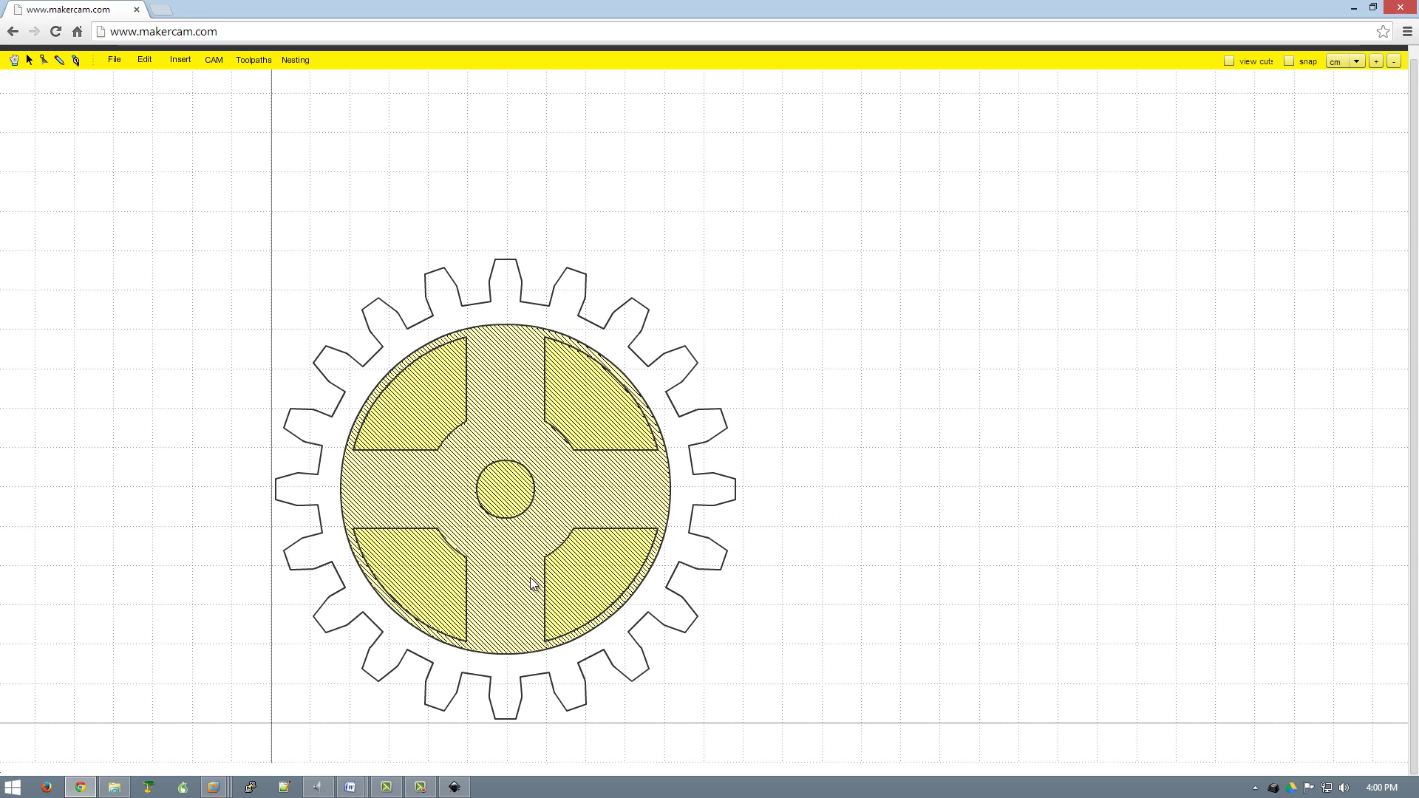
Add a profile operation to the tooth outline with a 3.175 mm tool and -6.7 depth
{"action": "left_click", "coordinate": [699, 410]}
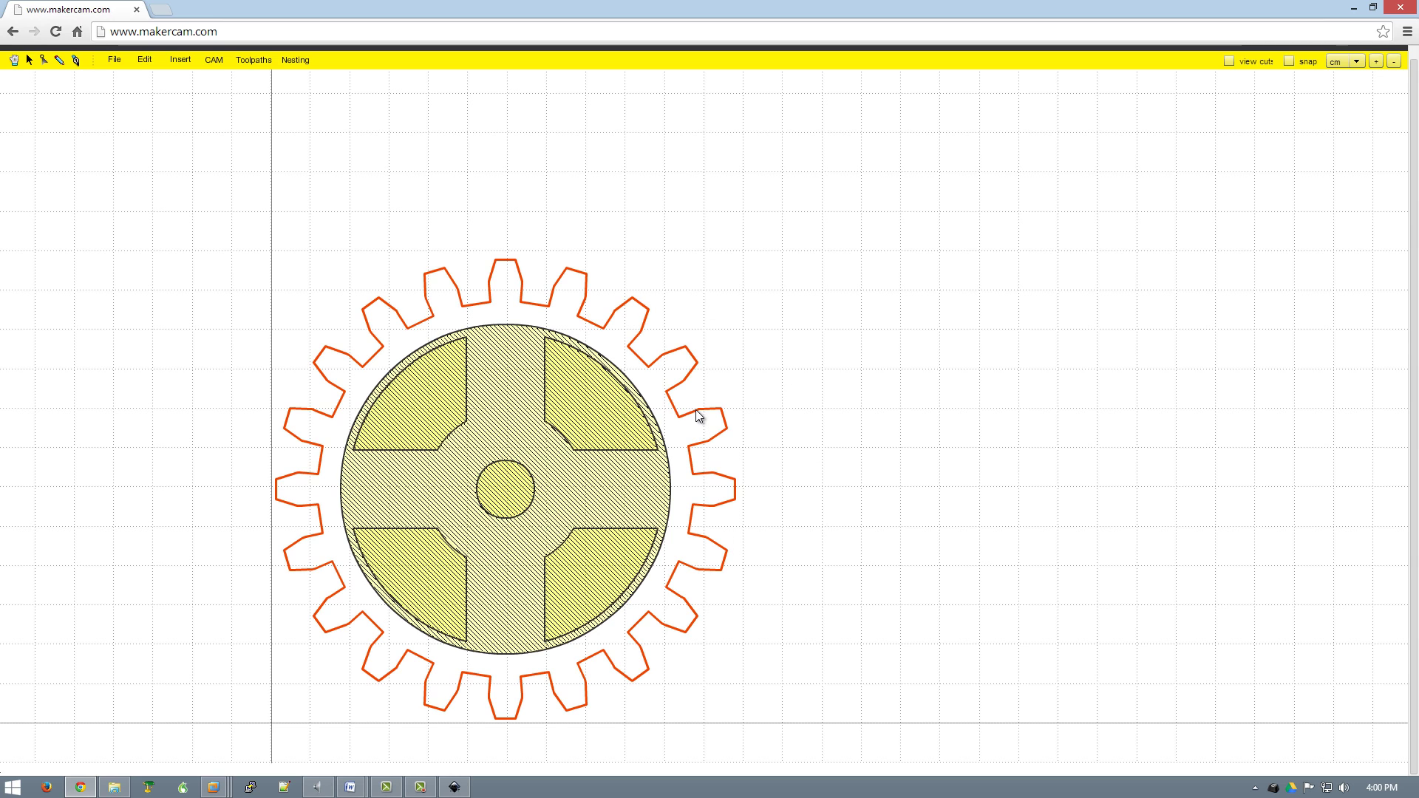
{"action": "left_click", "coordinate": [216, 60]}
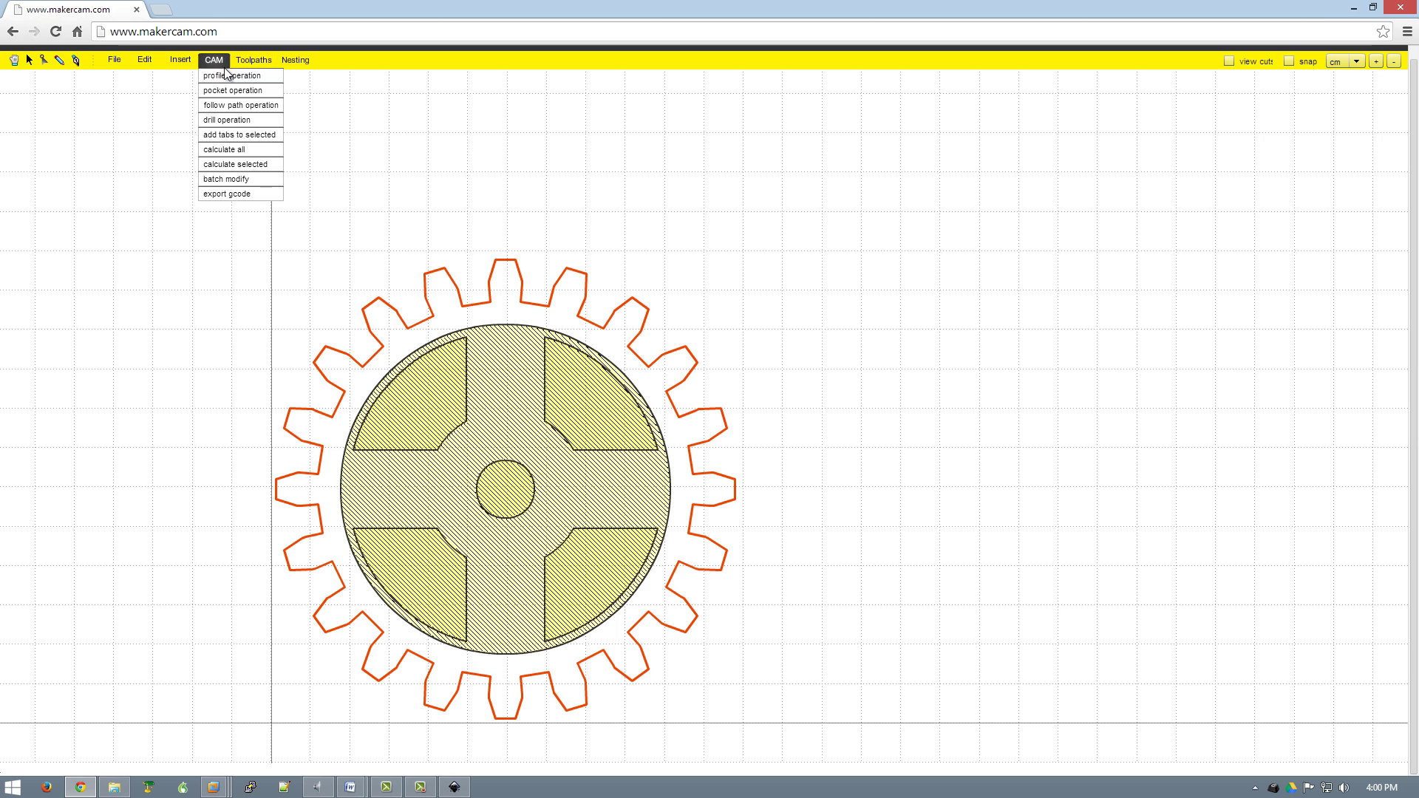
{"action": "left_click", "coordinate": [242, 77]}
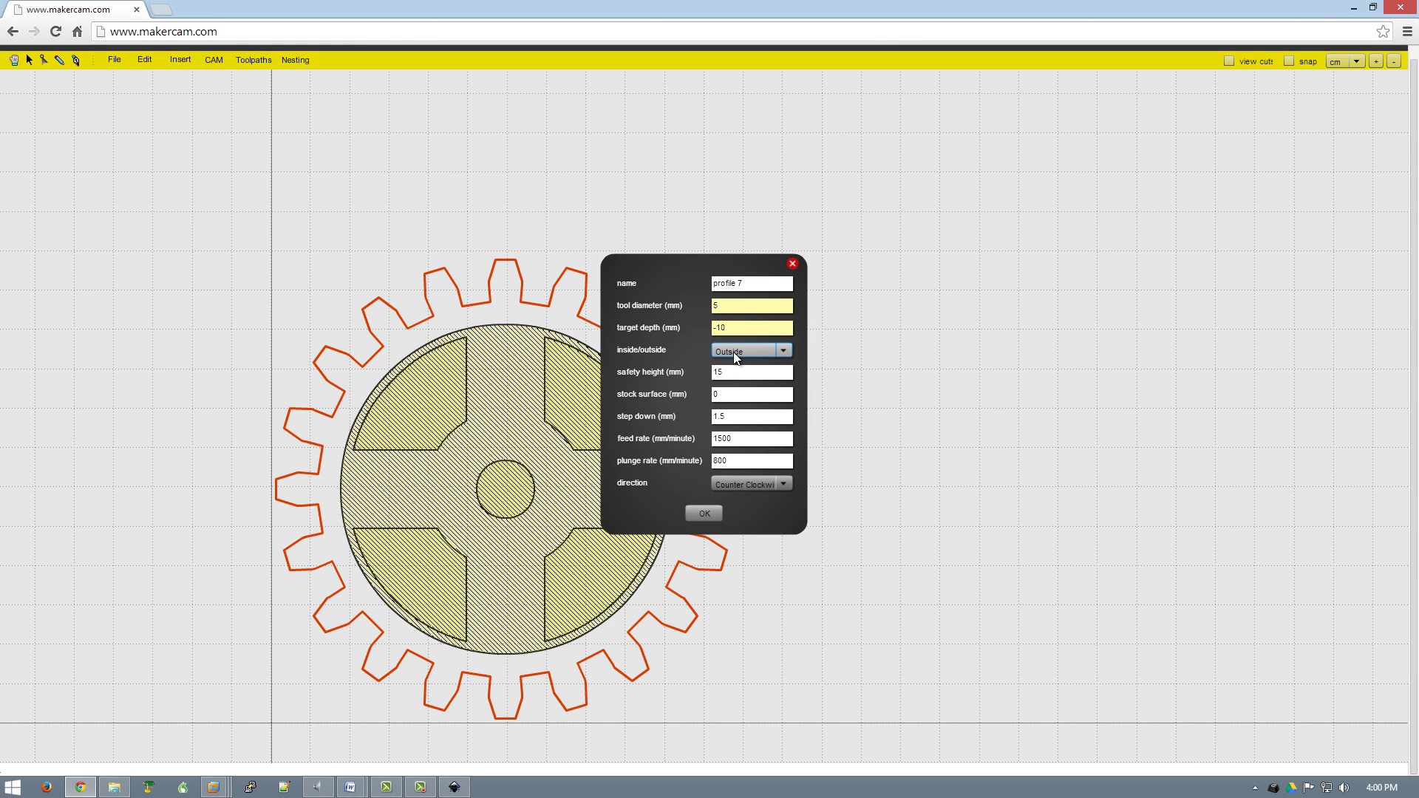
{"action": "double_click", "coordinate": [719, 307]}
{"action": "type", "text": "3.175"}
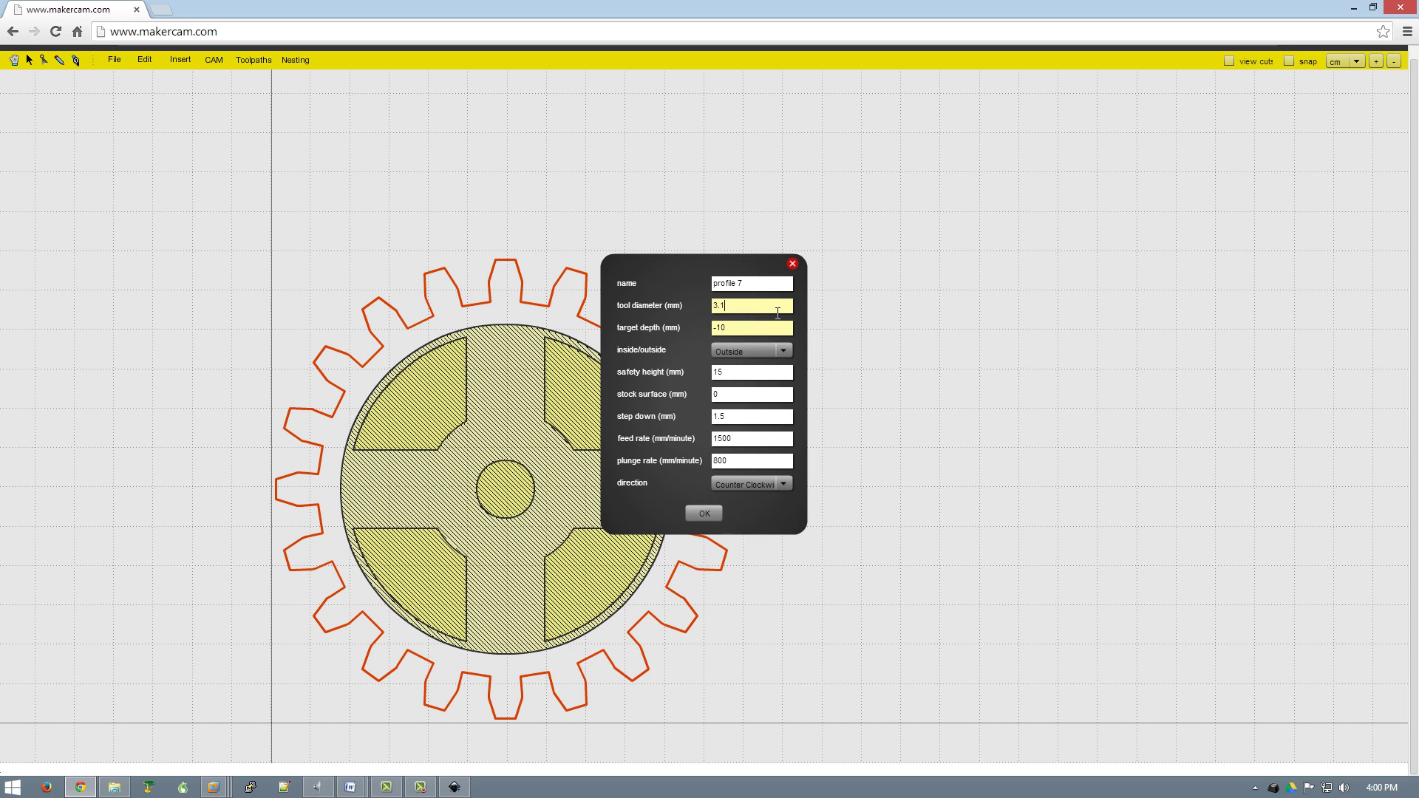
{"action": "double_click", "coordinate": [720, 327]}
{"action": "type", "text": "6.7"}
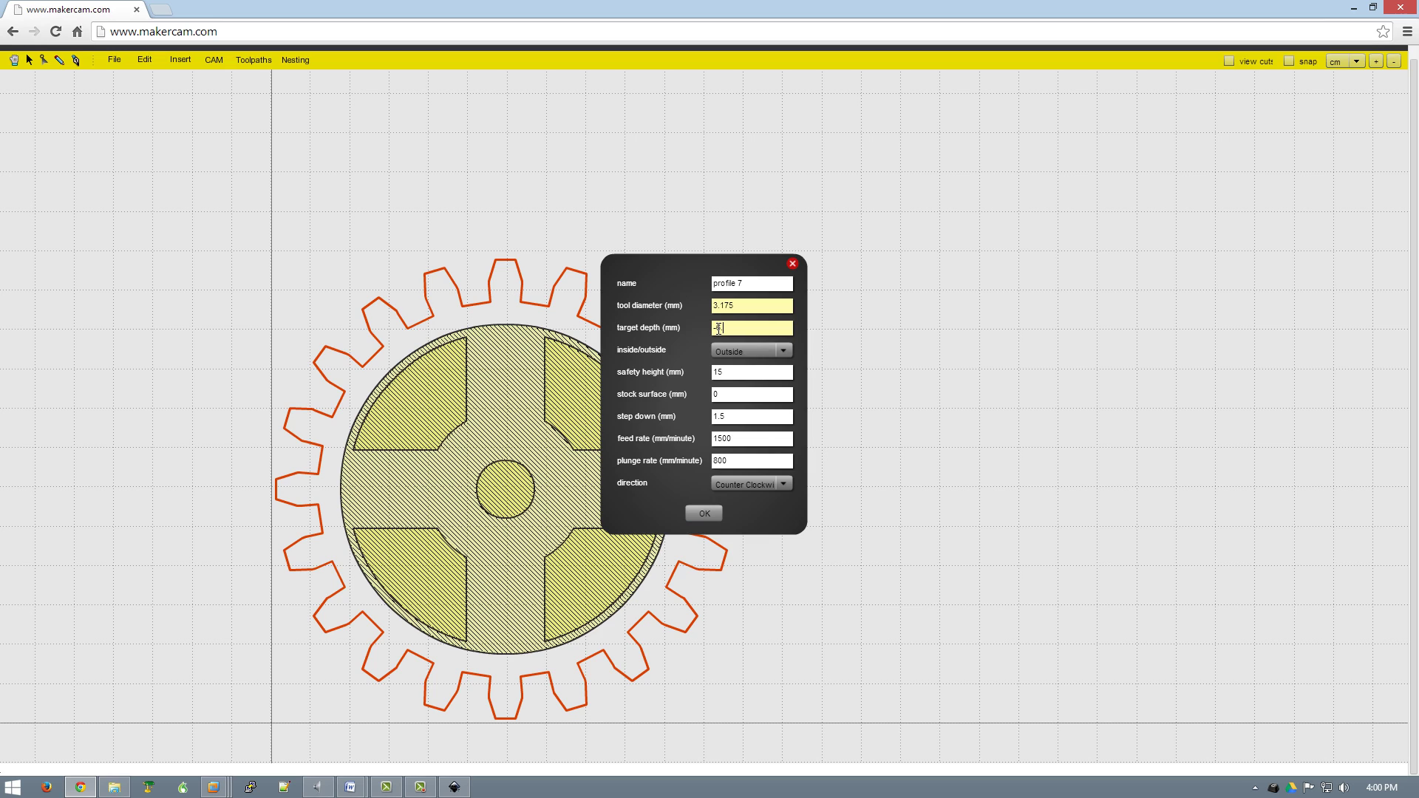
Set safety height, feed and plunge rates, keep the cut Outside, and confirm
{"action": "left_click_drag", "start_coordinate": [746, 375], "coordinate": [701, 372]}
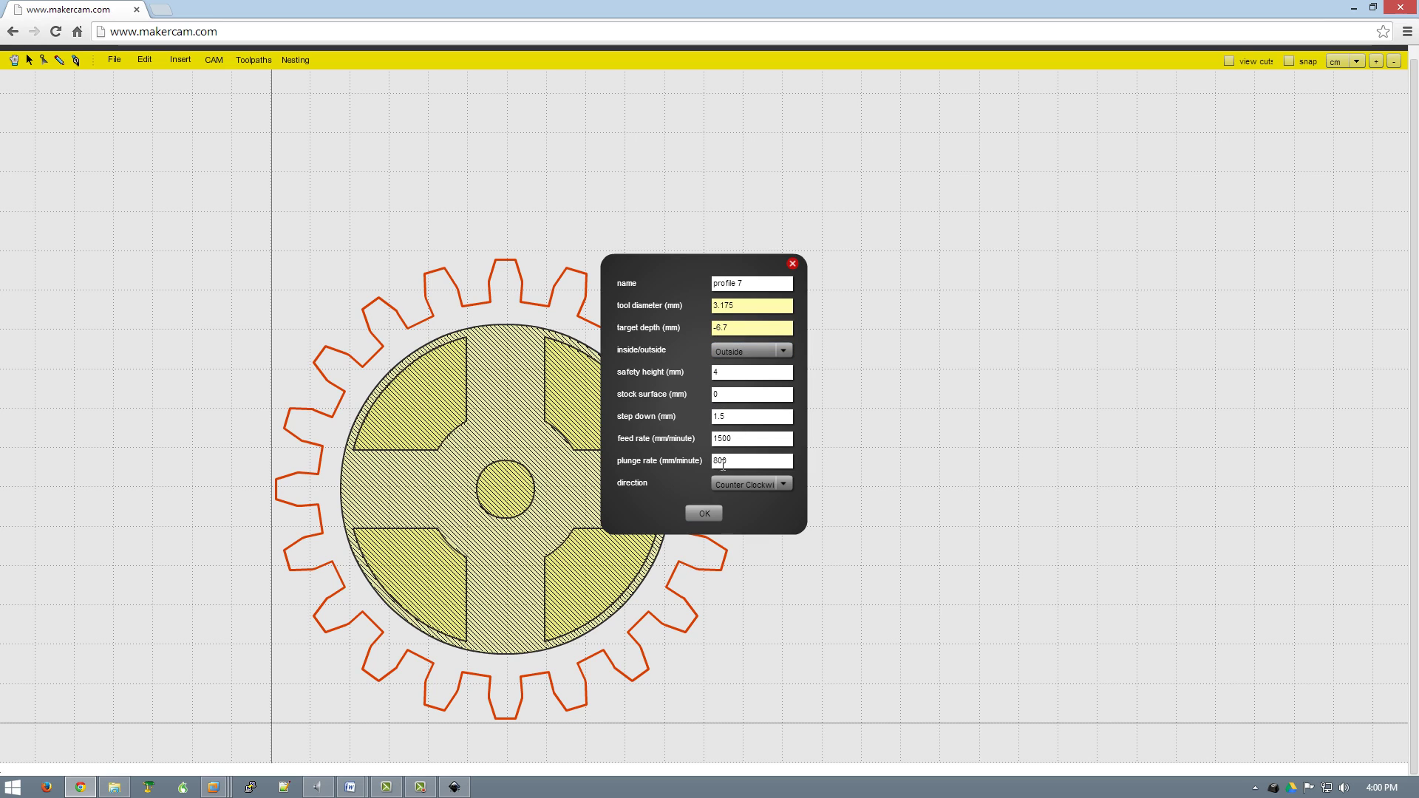
{"action": "type", "text": "2"}
{"action": "mouse_move", "coordinate": [723, 438]}
{"action": "left_mouse_down"}
{"action": "mouse_move", "coordinate": [708, 435]}
{"action": "mouse_move", "coordinate": [718, 463]}
{"action": "left_mouse_up"}
{"action": "type", "text": "7"}
{"action": "type", "text": "8"}
{"action": "type", "text": "ide"}
{"action": "left_click", "coordinate": [750, 352]}
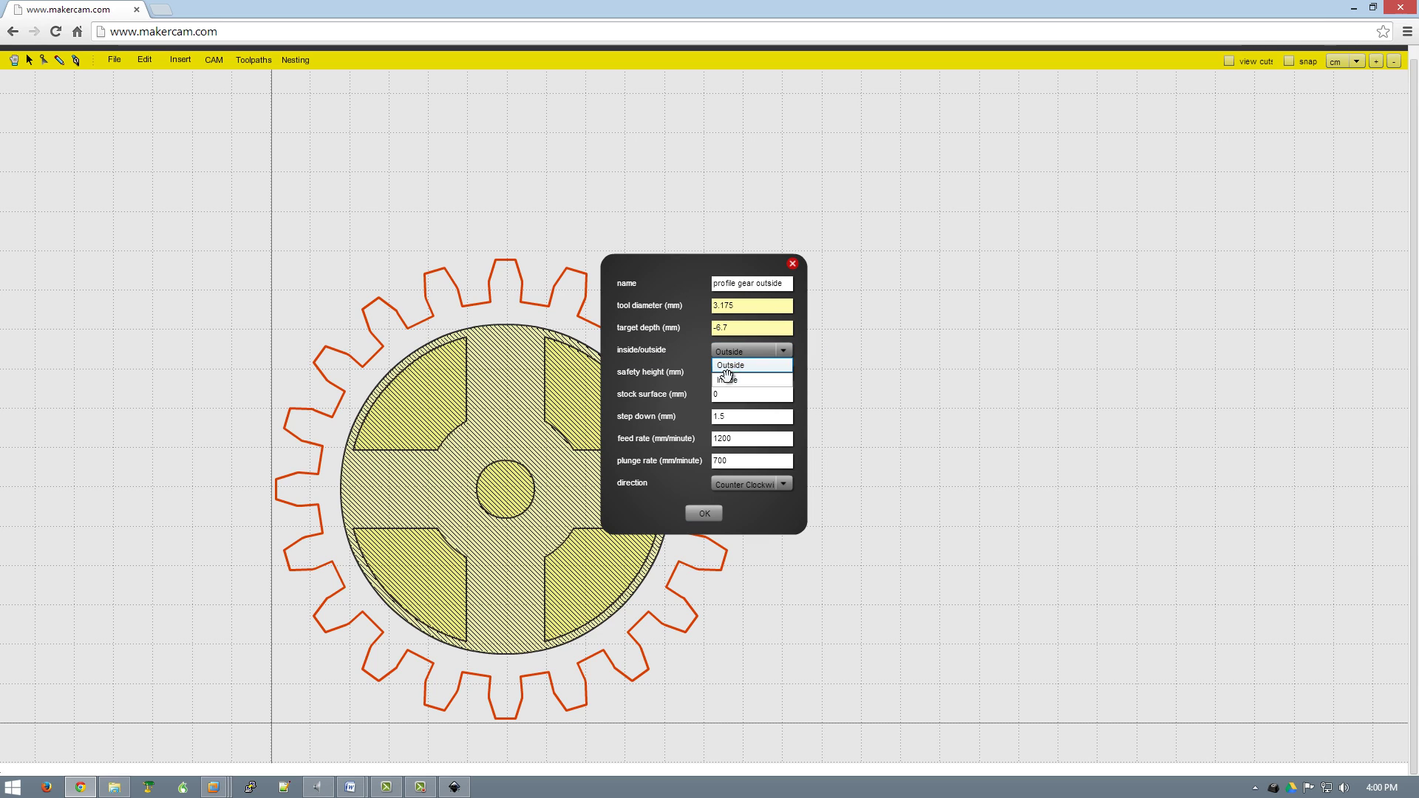
{"action": "left_click", "coordinate": [782, 358]}
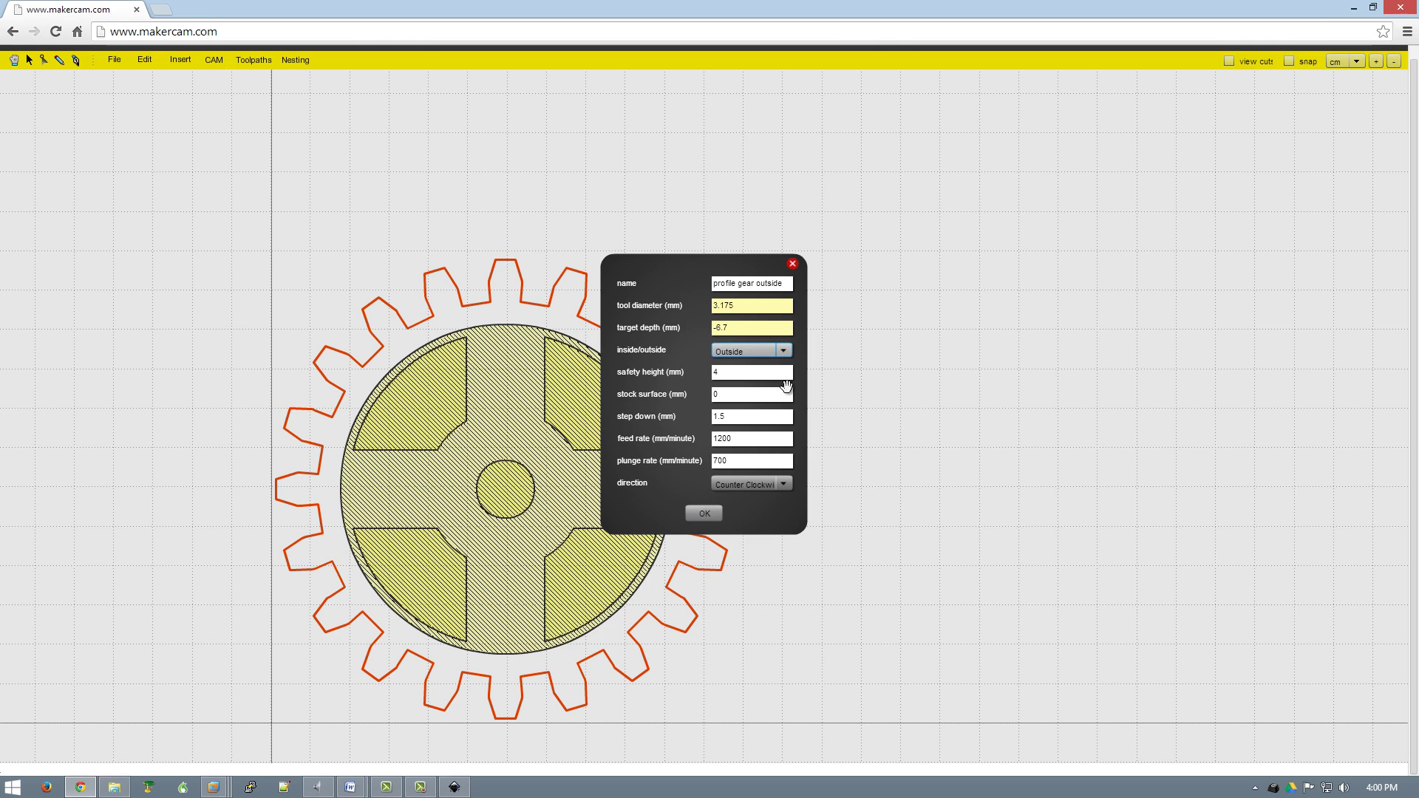
{"action": "left_click", "coordinate": [706, 515]}
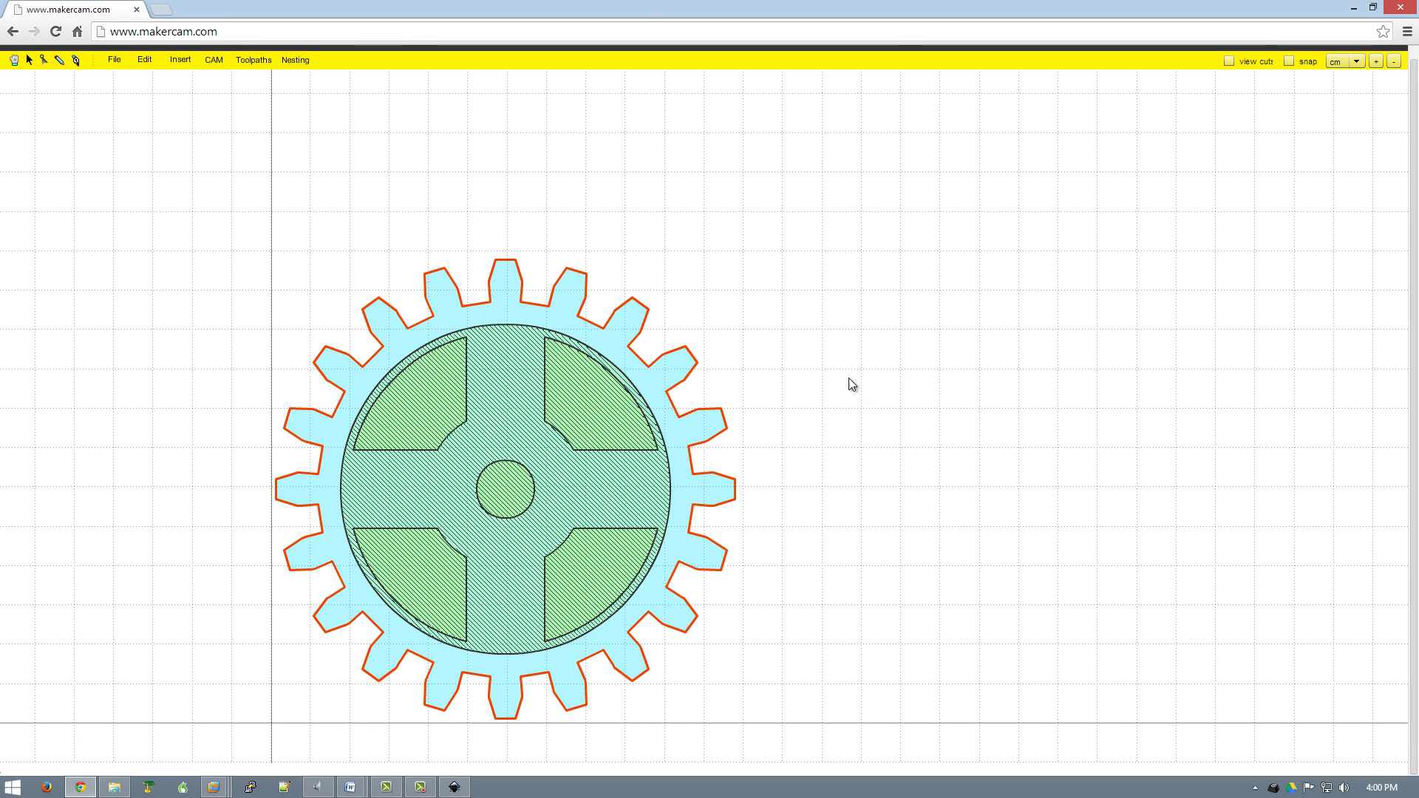
{"action": "left_click", "coordinate": [254, 339]}
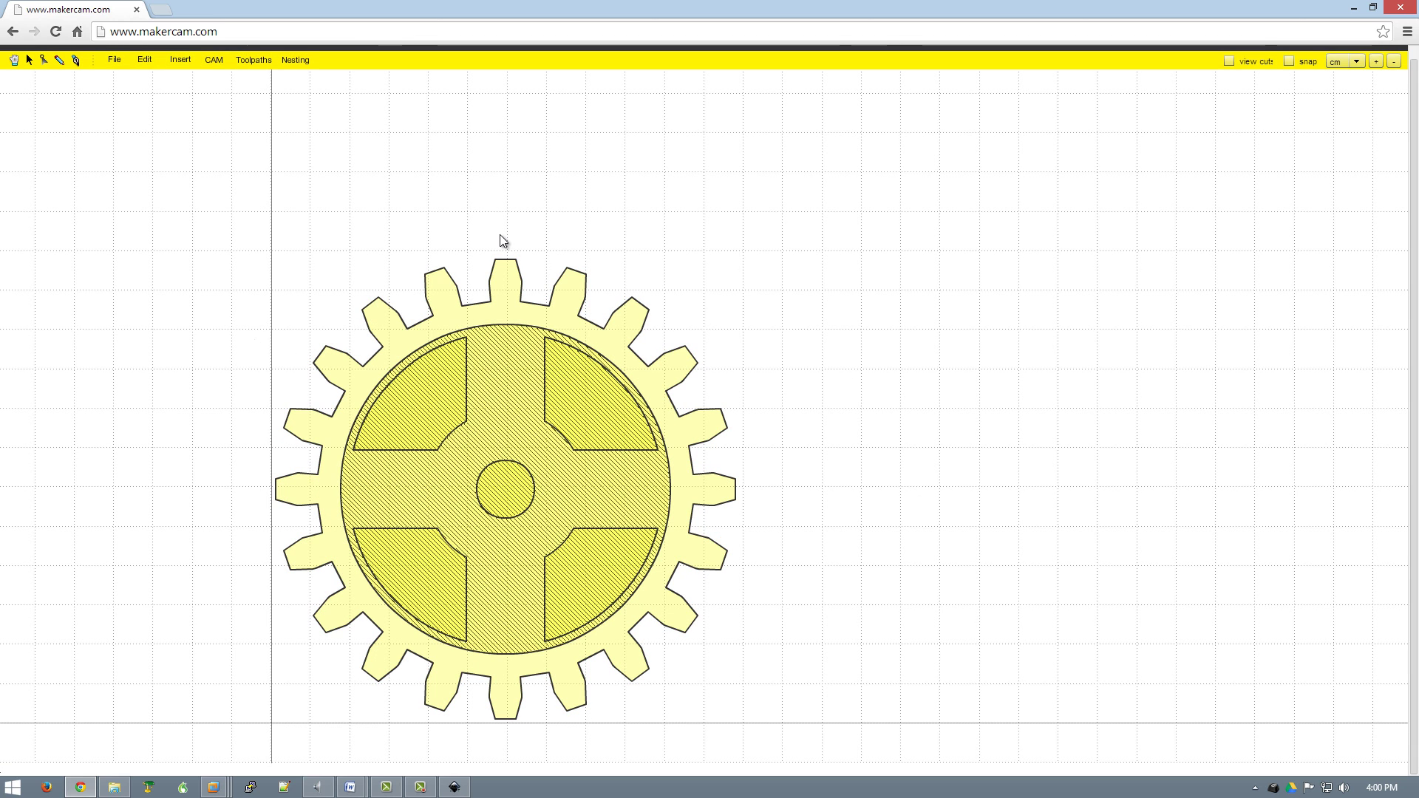
{"action": "left_click", "coordinate": [115, 60]}
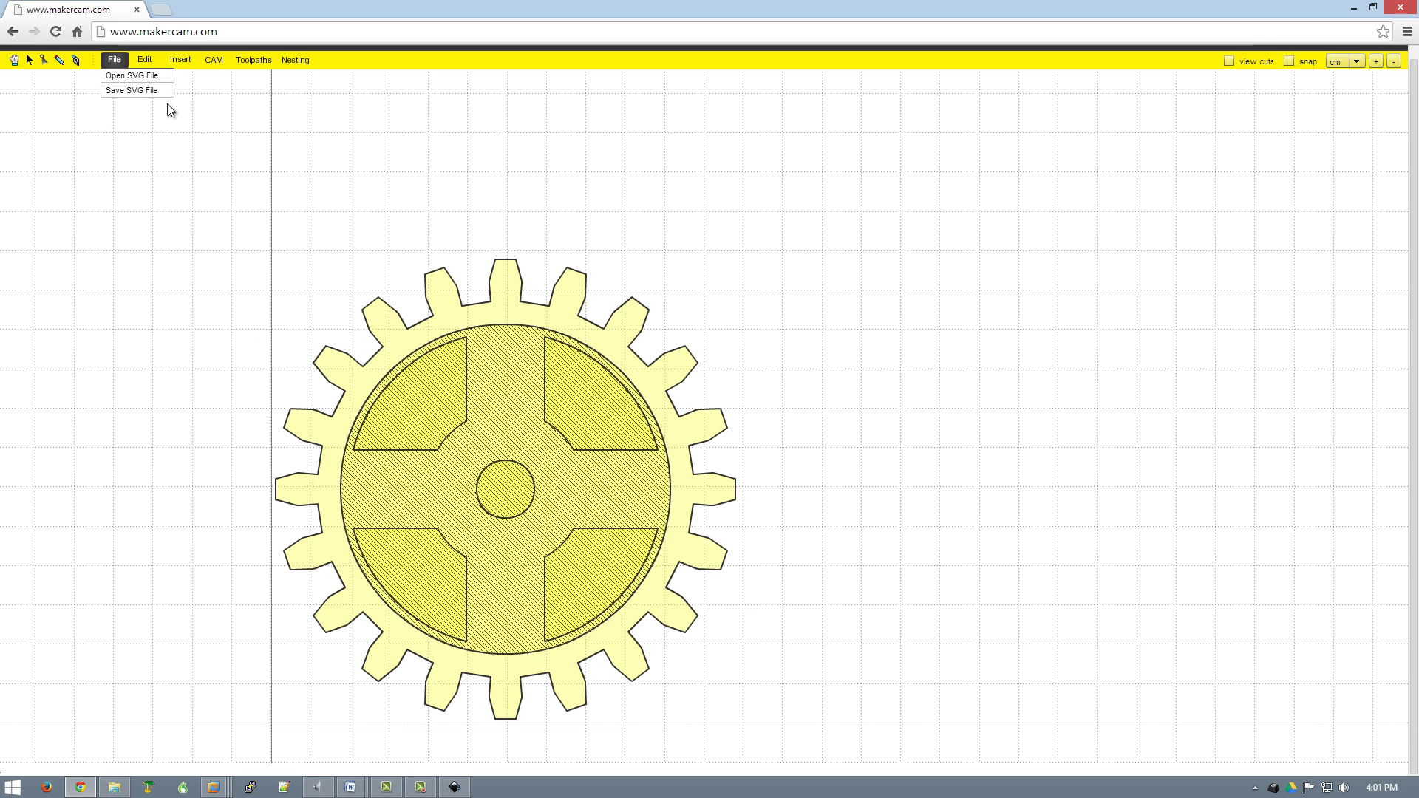
{"action": "left_click", "coordinate": [254, 59]}
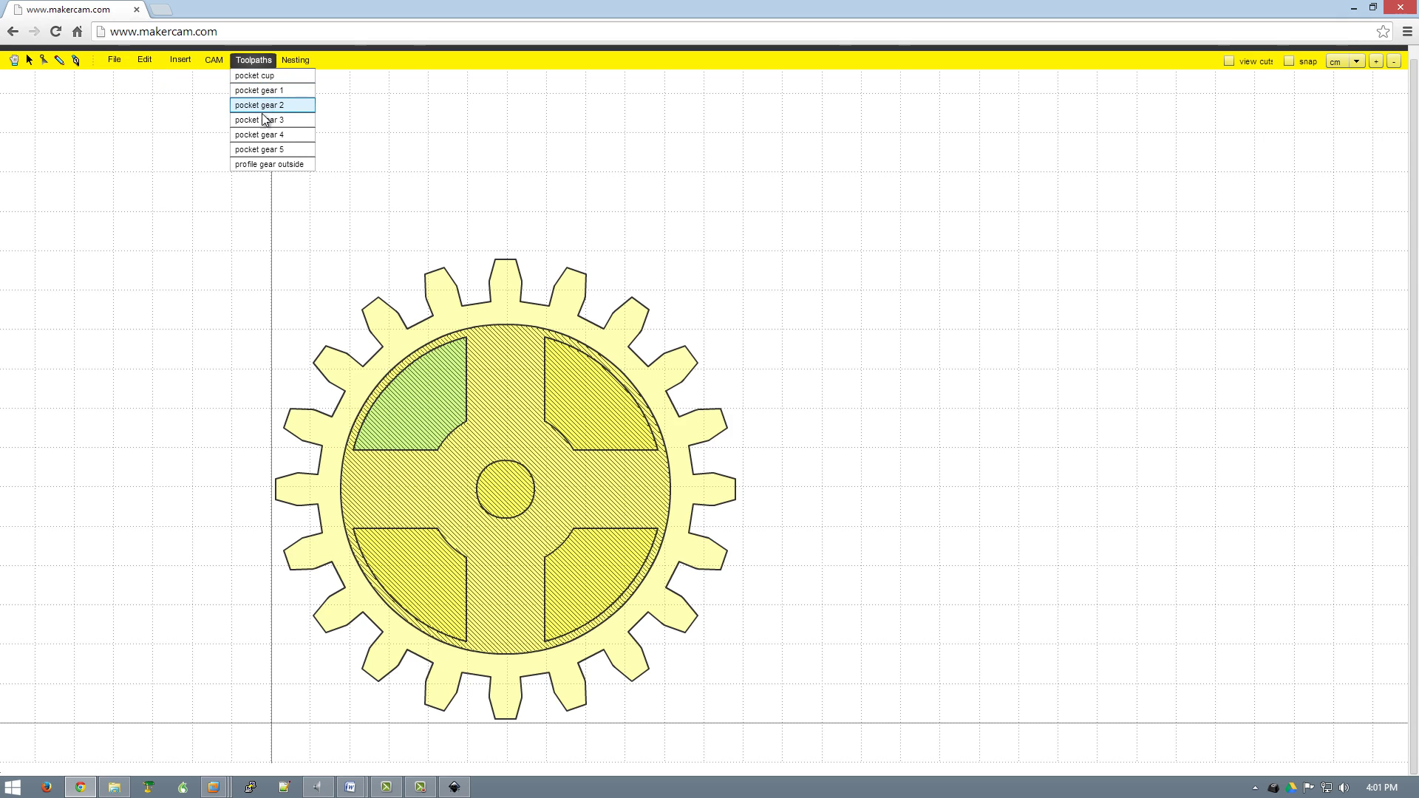
{"action": "left_click", "coordinate": [214, 225]}
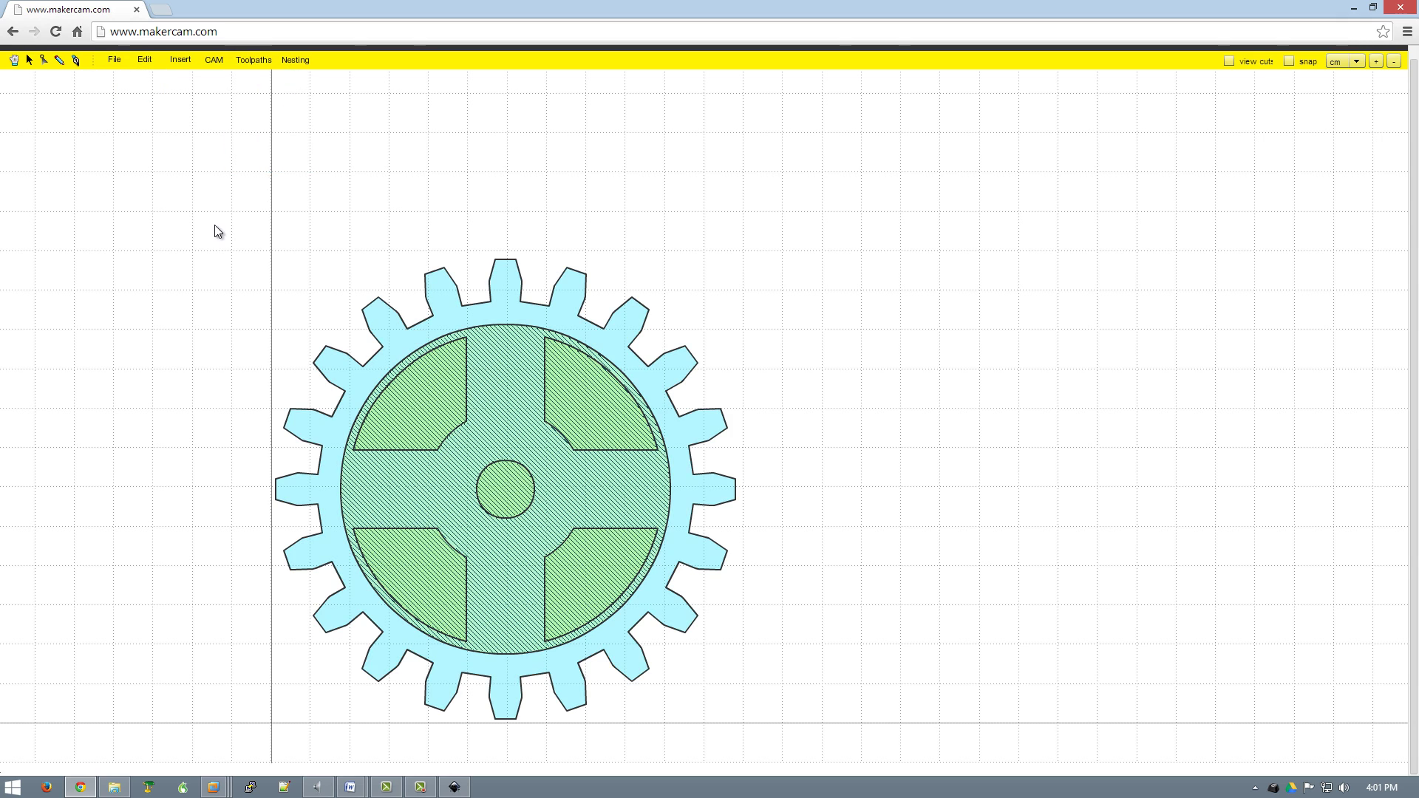
{"action": "left_click", "coordinate": [253, 60]}
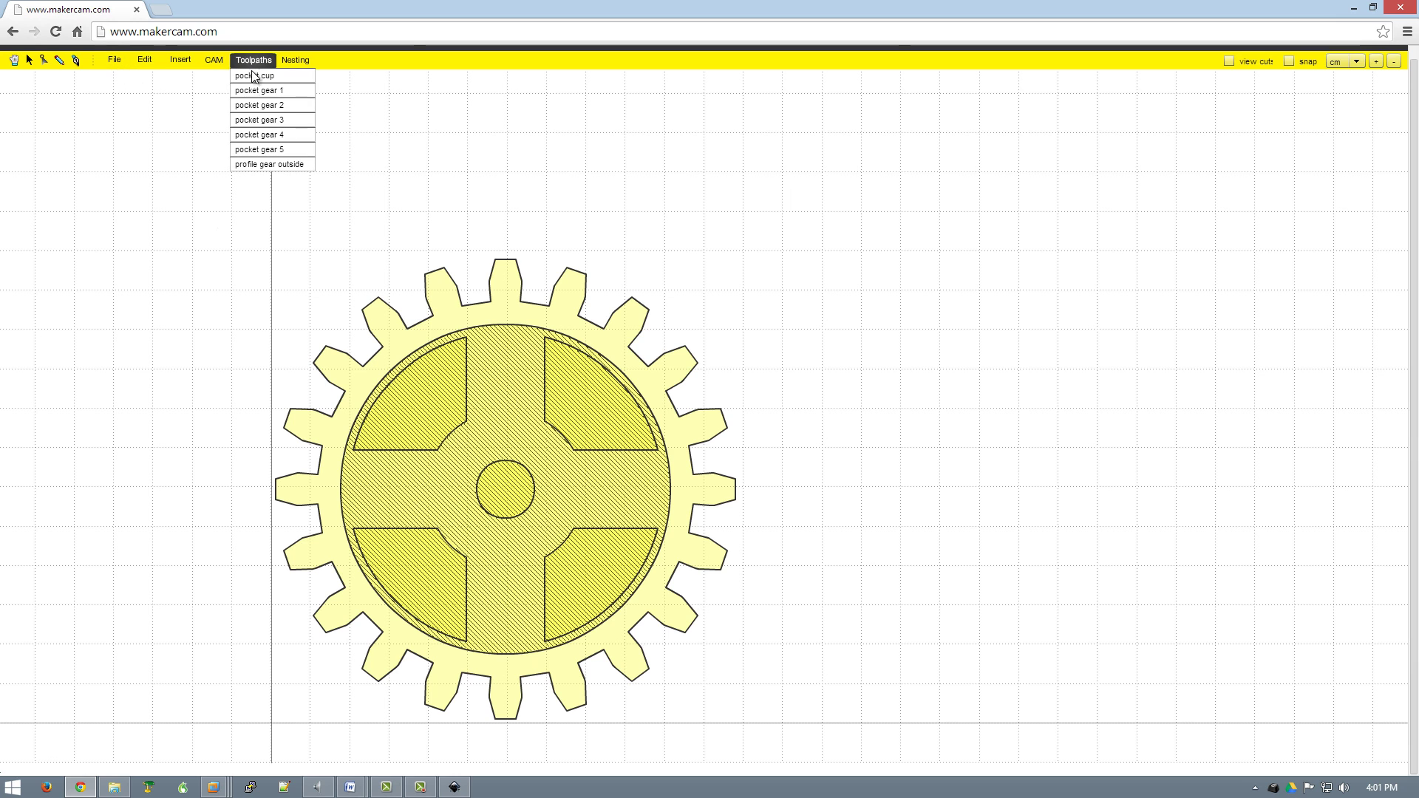
{"action": "left_click", "coordinate": [273, 135]}
{"action": "left_click", "coordinate": [792, 253]}
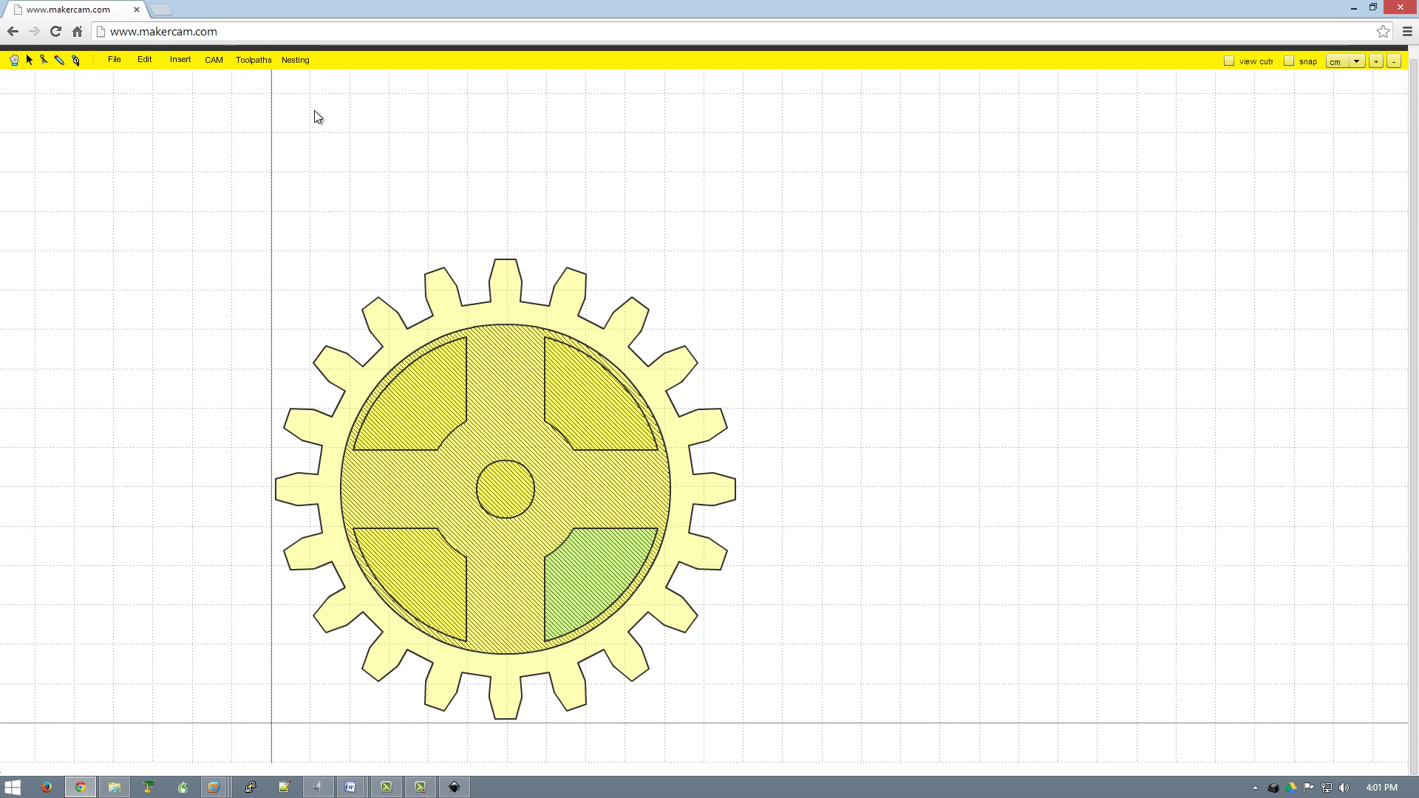
Save the design as an SVG on the Desktop named 'Gear Coaster-CAM.svg'
{"action": "left_click", "coordinate": [118, 62]}
{"action": "left_click", "coordinate": [140, 92]}
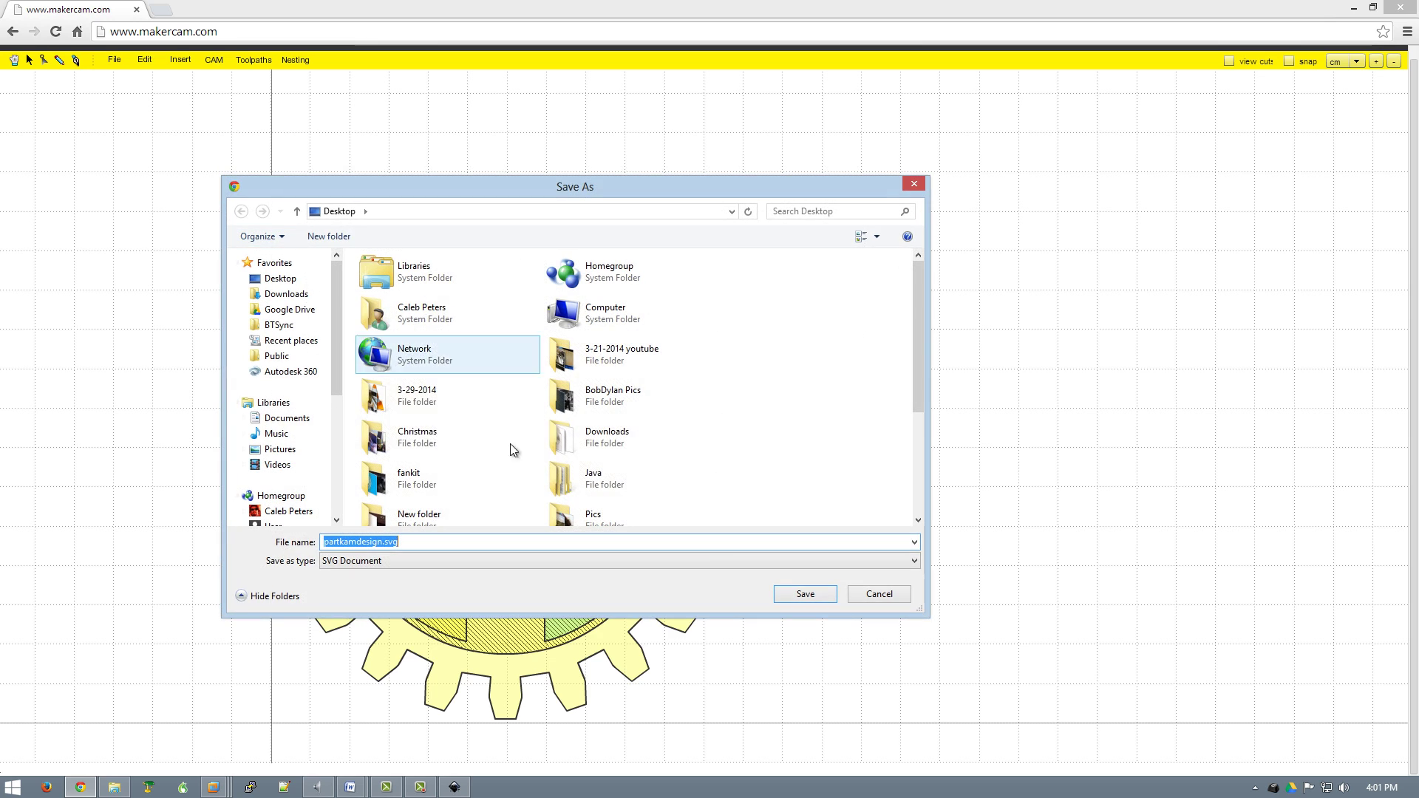
{"action": "scroll", "coordinate": [766, 454], "scroll_direction": "down", "scroll_amount": 2}
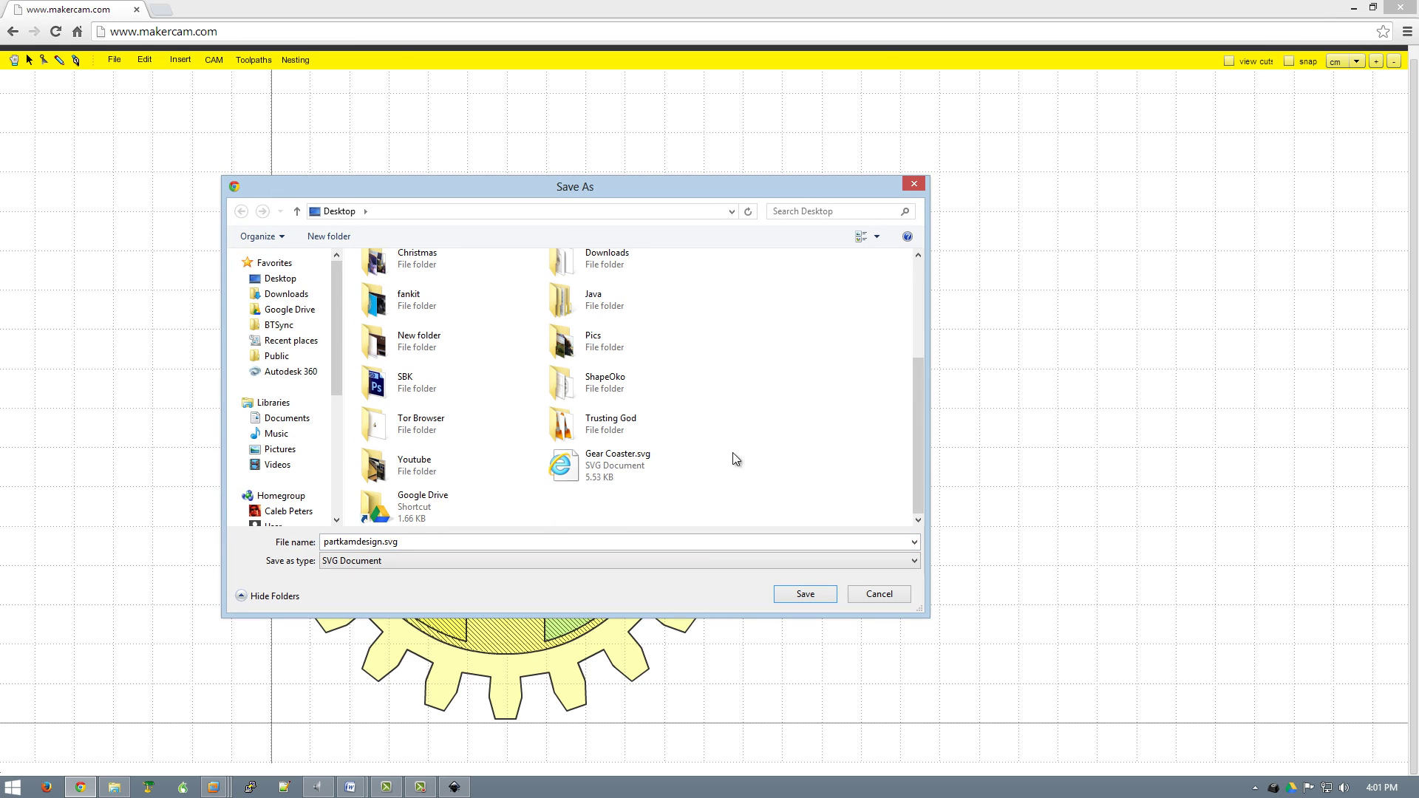
{"action": "left_click", "coordinate": [702, 464]}
{"action": "triple_click", "coordinate": [383, 543]}
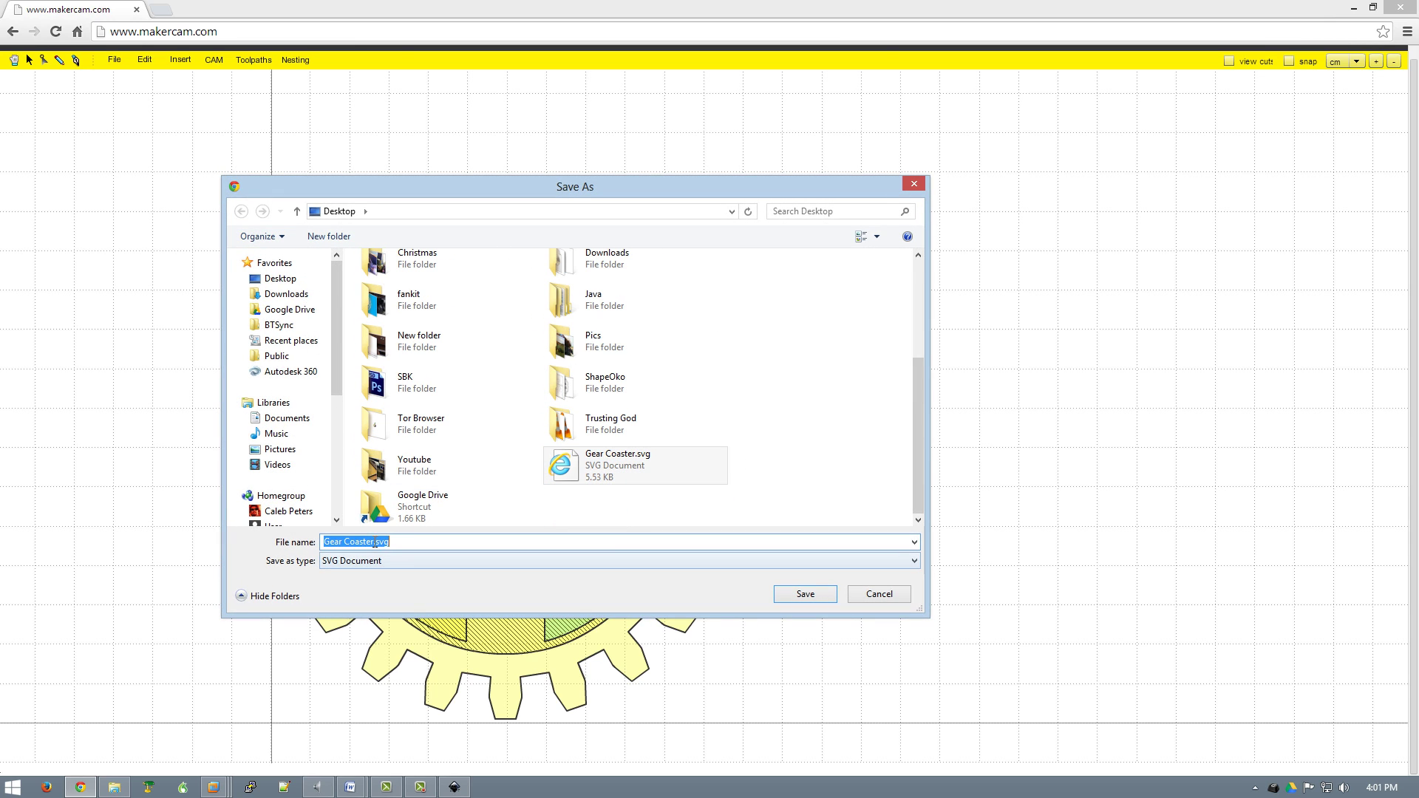
{"action": "left_click", "coordinate": [375, 543]}
{"action": "type", "text": "-CAM"}
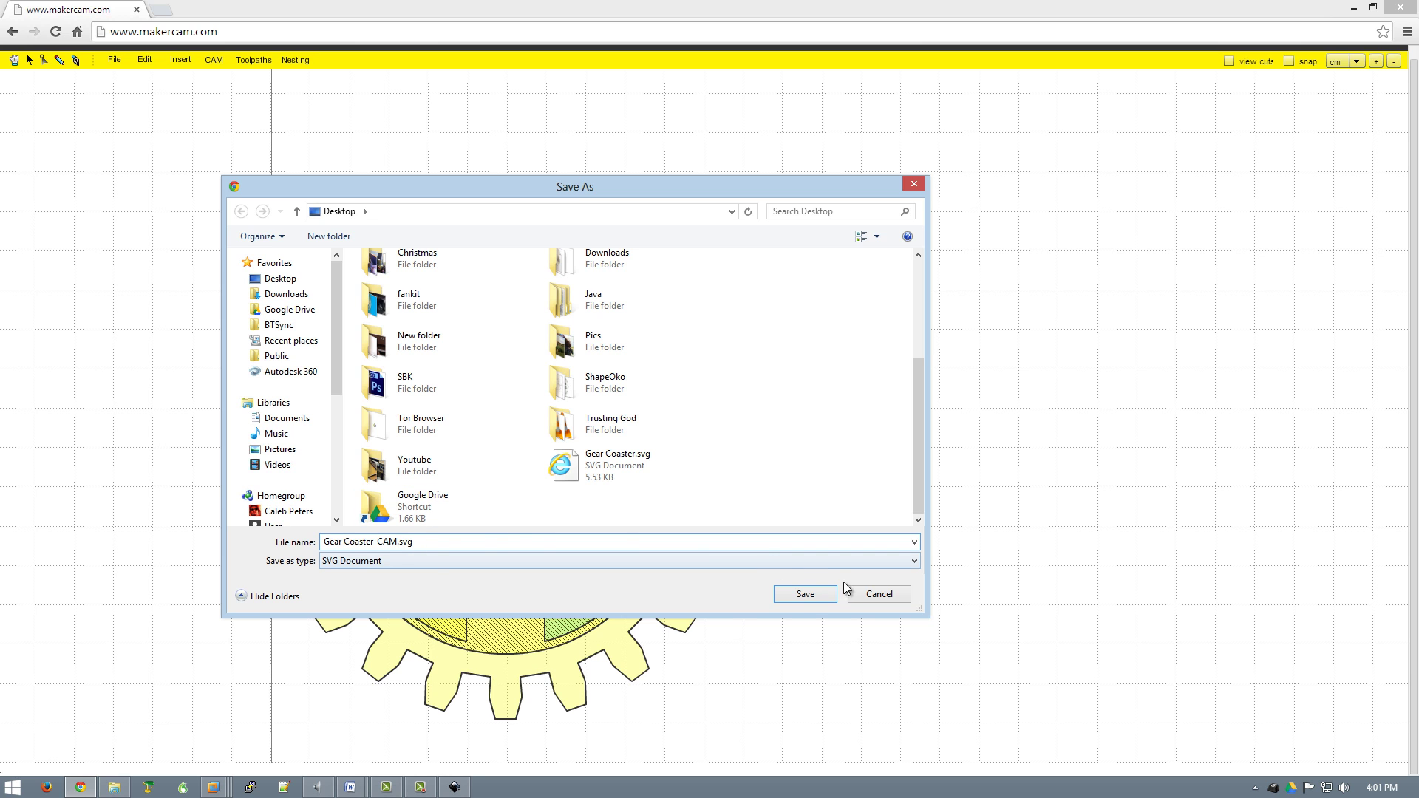
{"action": "left_click", "coordinate": [809, 594]}
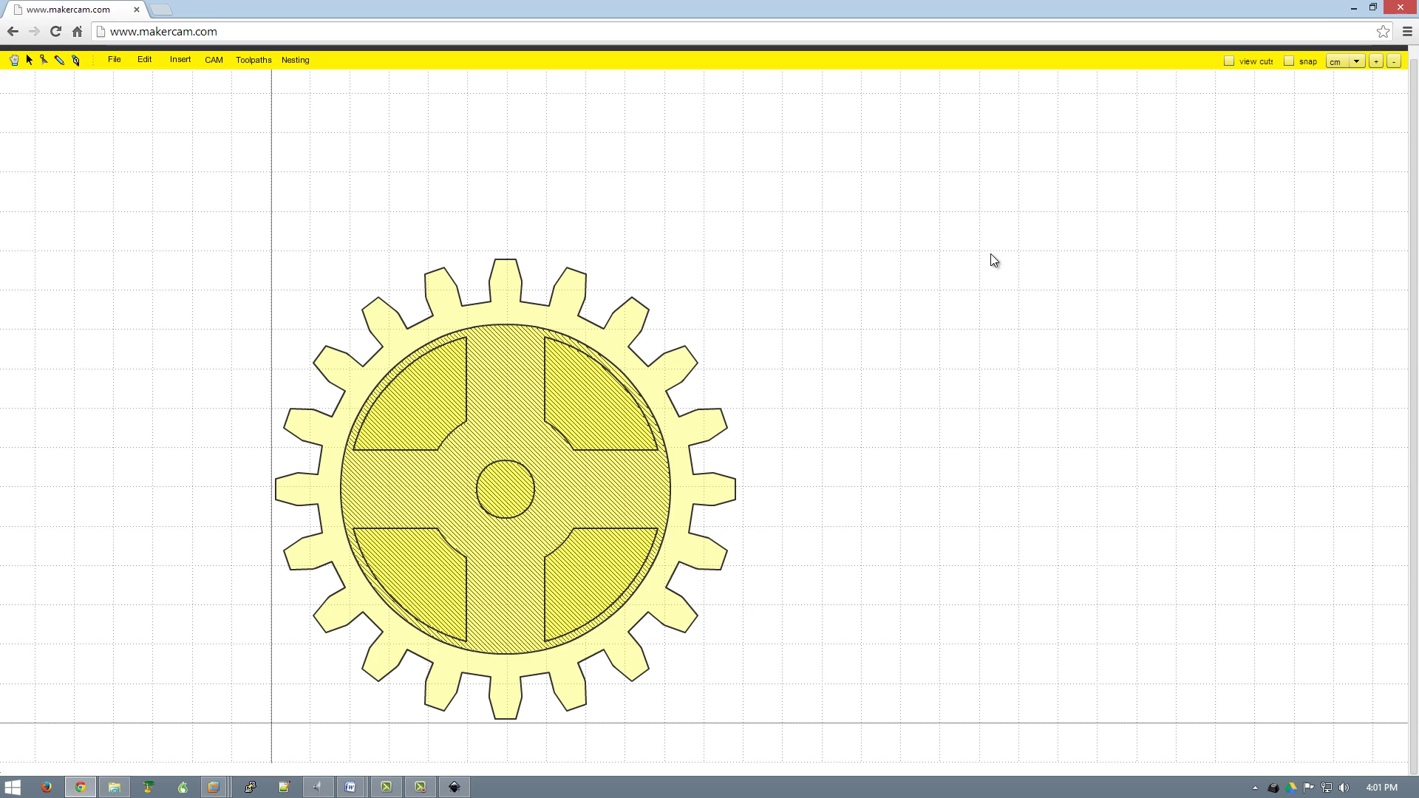
Change the pocket gear 3 toolpath's stock surface to -3
{"action": "left_click", "coordinate": [214, 60]}
{"action": "left_click", "coordinate": [450, 151]}
{"action": "left_click", "coordinate": [250, 61]}
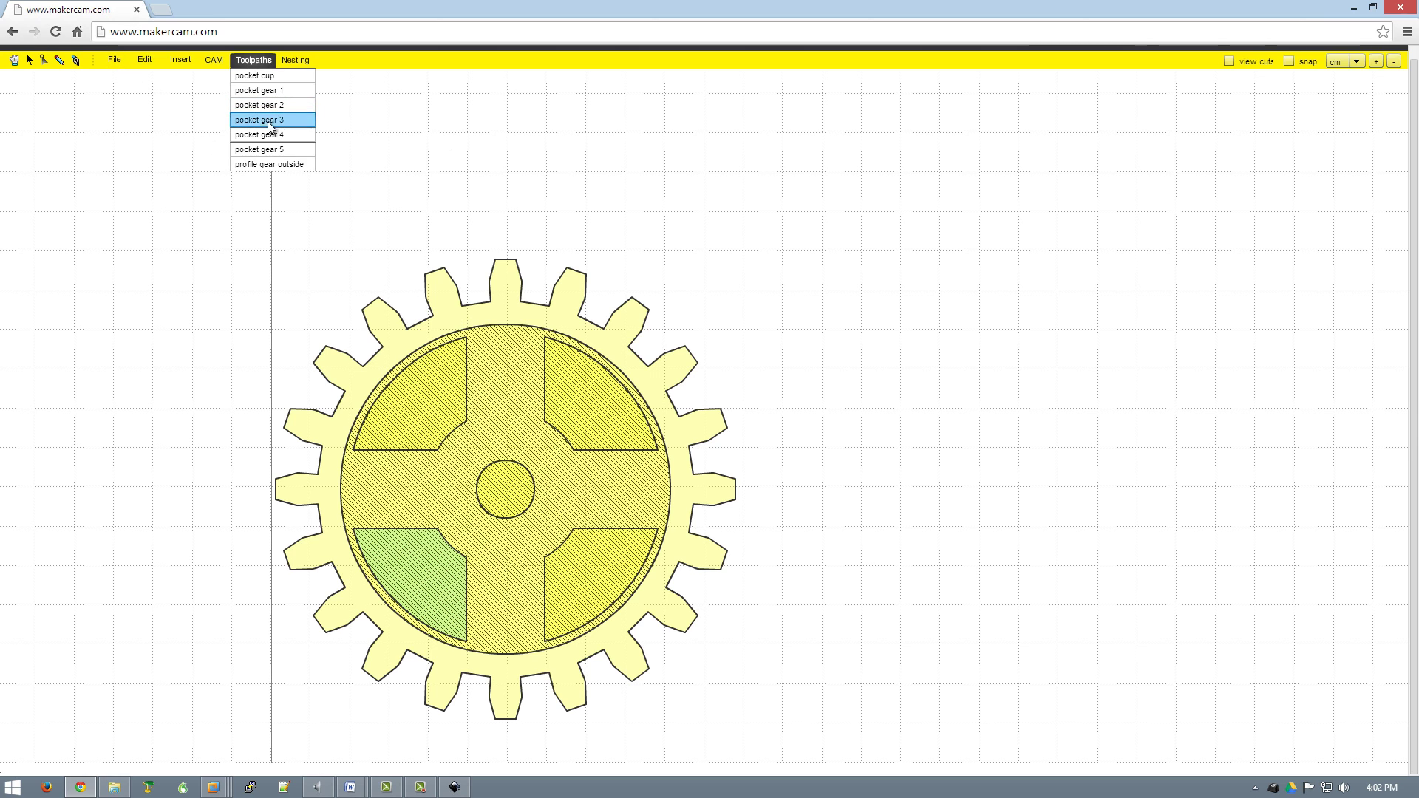
{"action": "left_click", "coordinate": [267, 122]}
{"action": "double_click", "coordinate": [716, 361]}
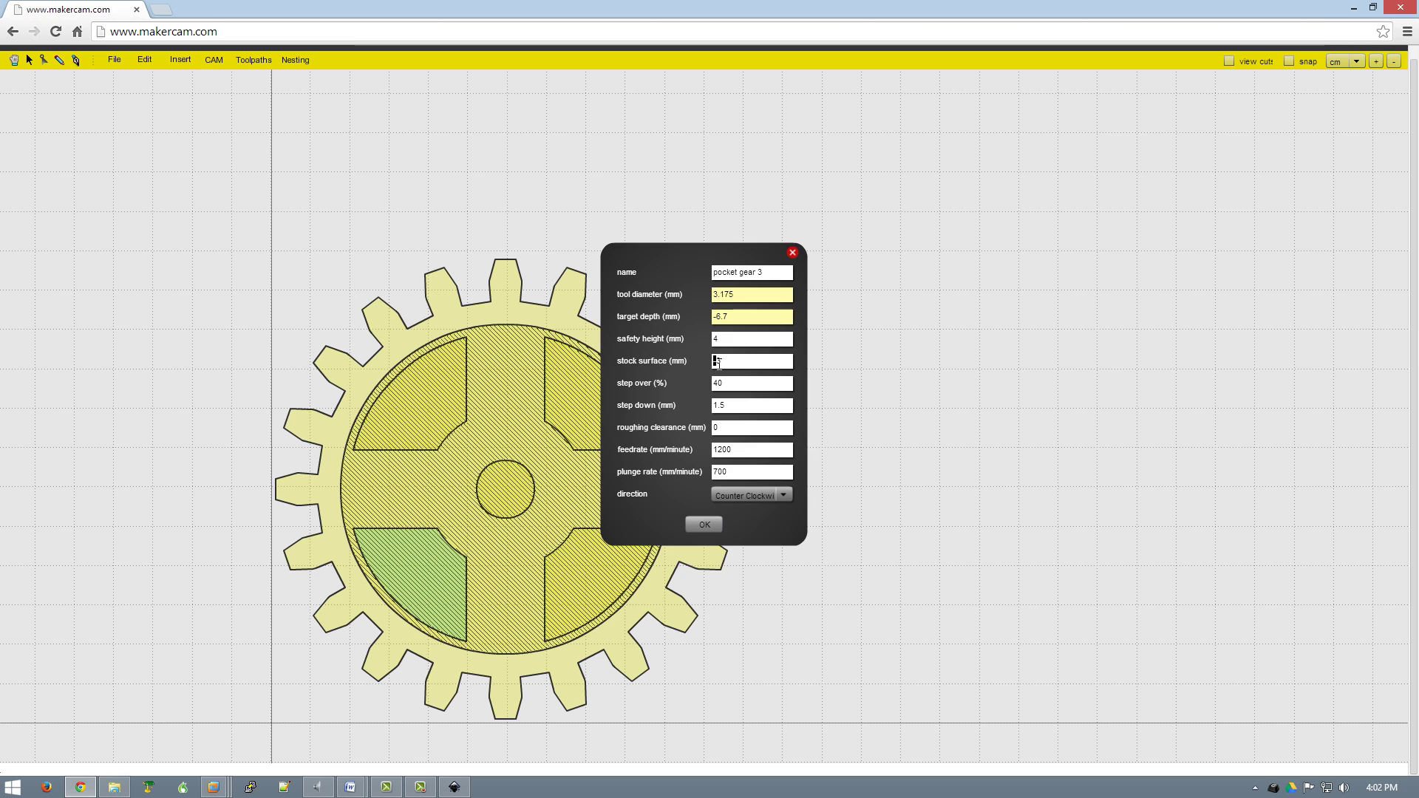
{"action": "type", "text": "3"}
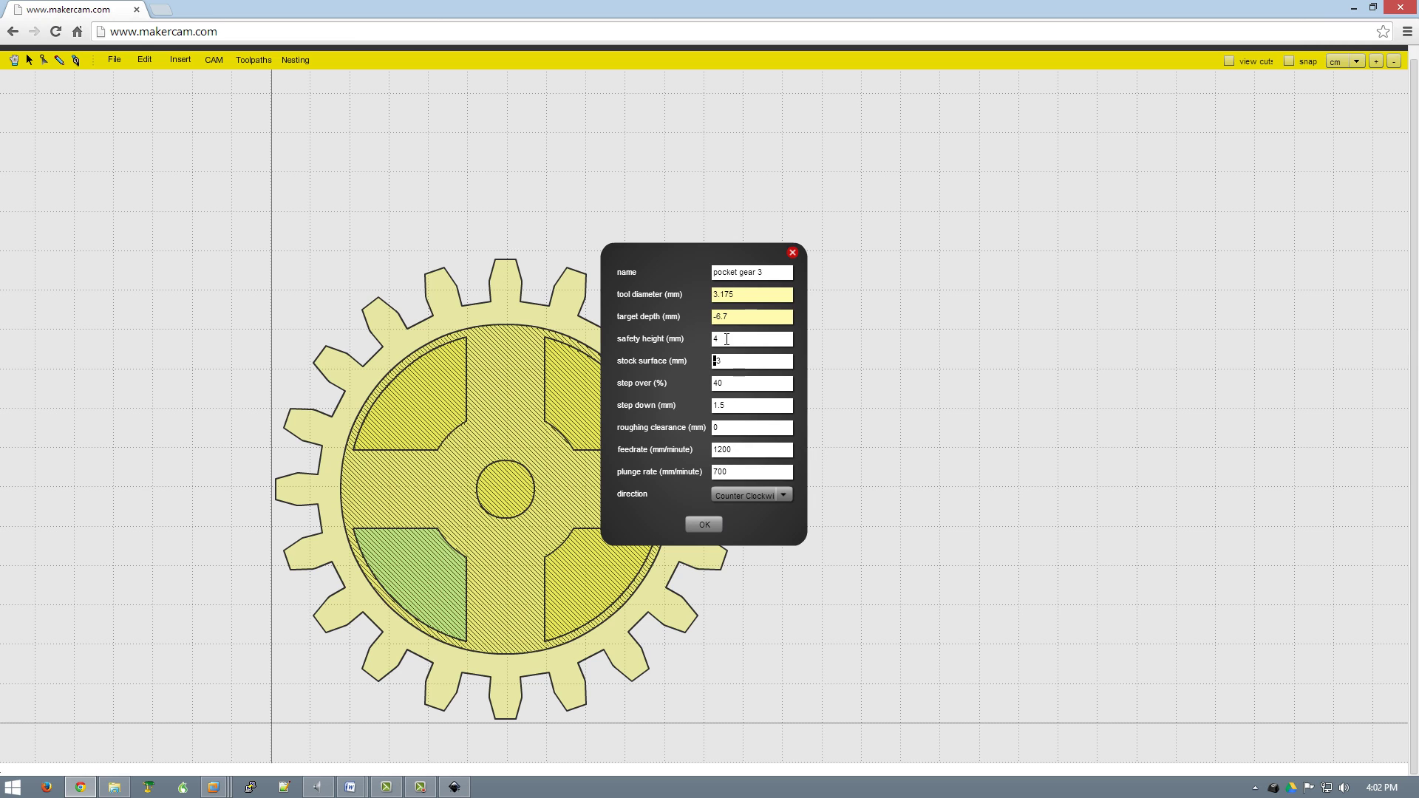
{"action": "left_click", "coordinate": [793, 252]}
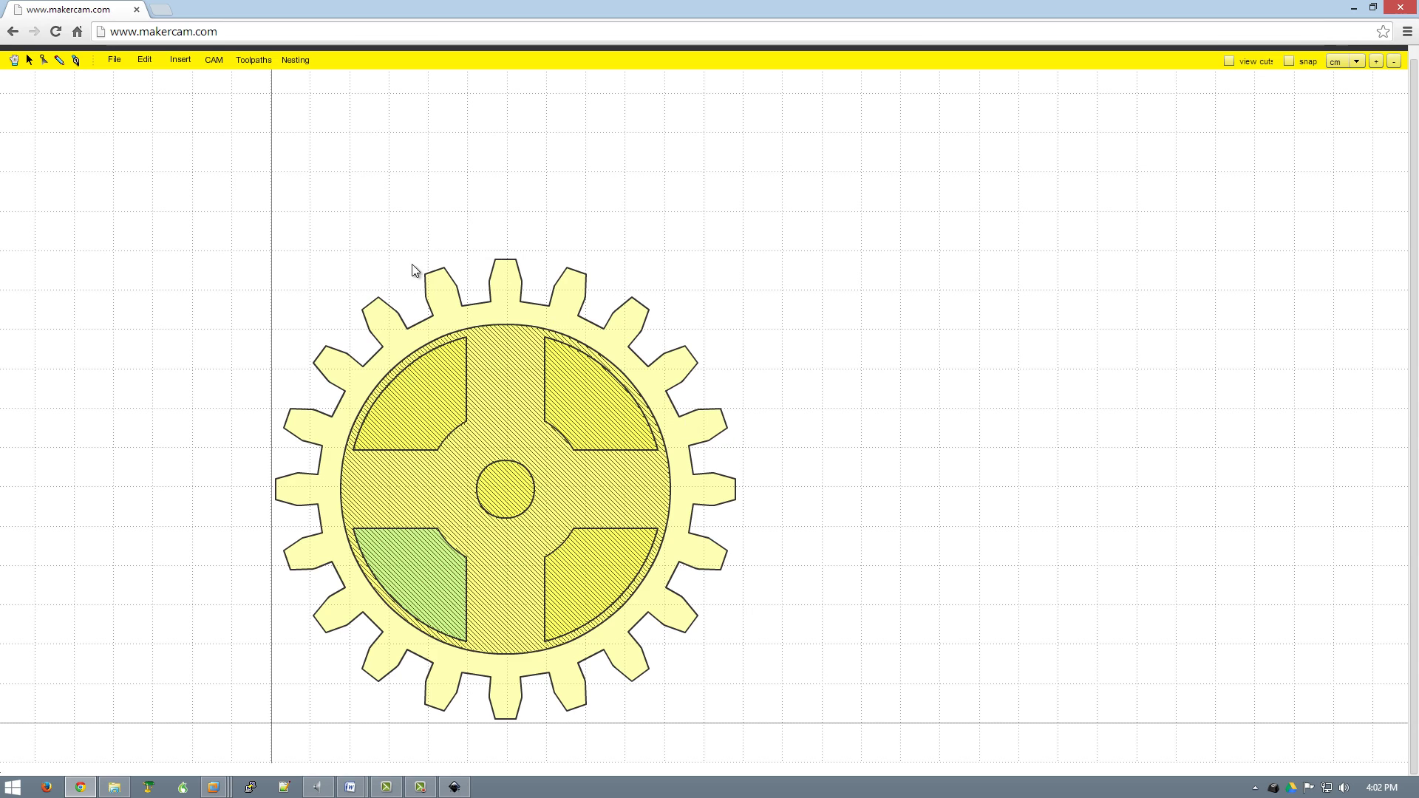
Reopen pocket gear 3's settings to verify the stock surface, then close them
{"action": "left_click", "coordinate": [435, 225]}
{"action": "left_click", "coordinate": [110, 62]}
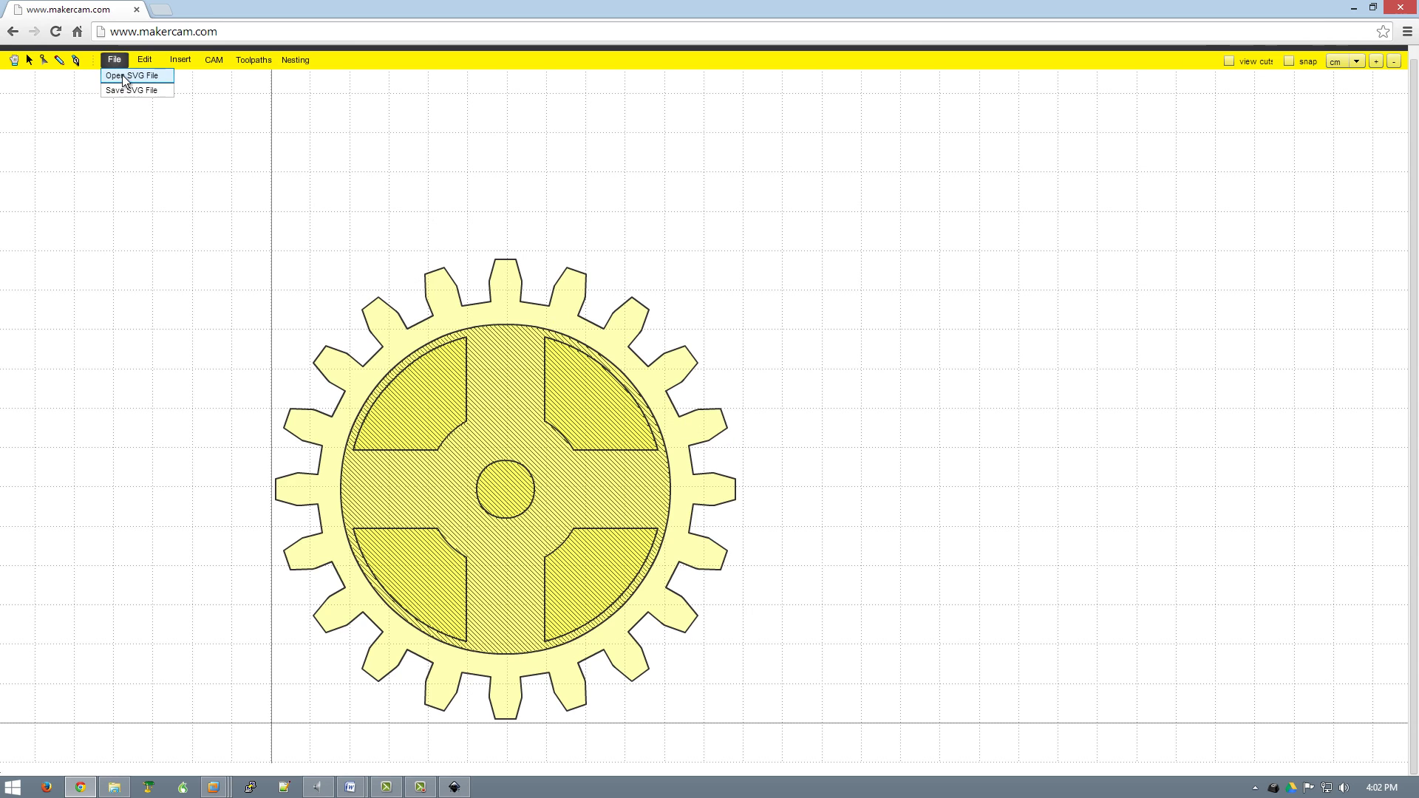
{"action": "left_click", "coordinate": [303, 247]}
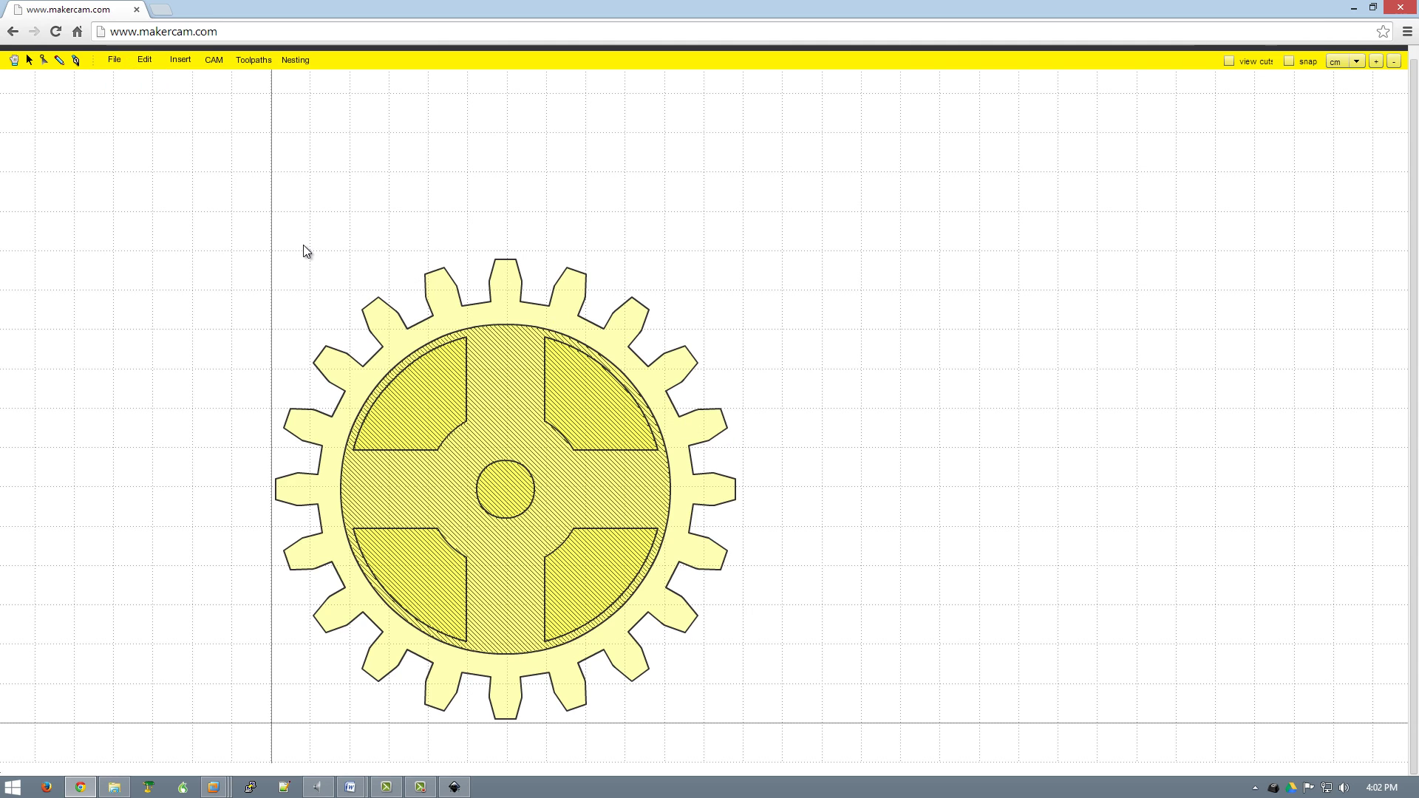
{"action": "left_click", "coordinate": [246, 59]}
{"action": "left_click", "coordinate": [268, 120]}
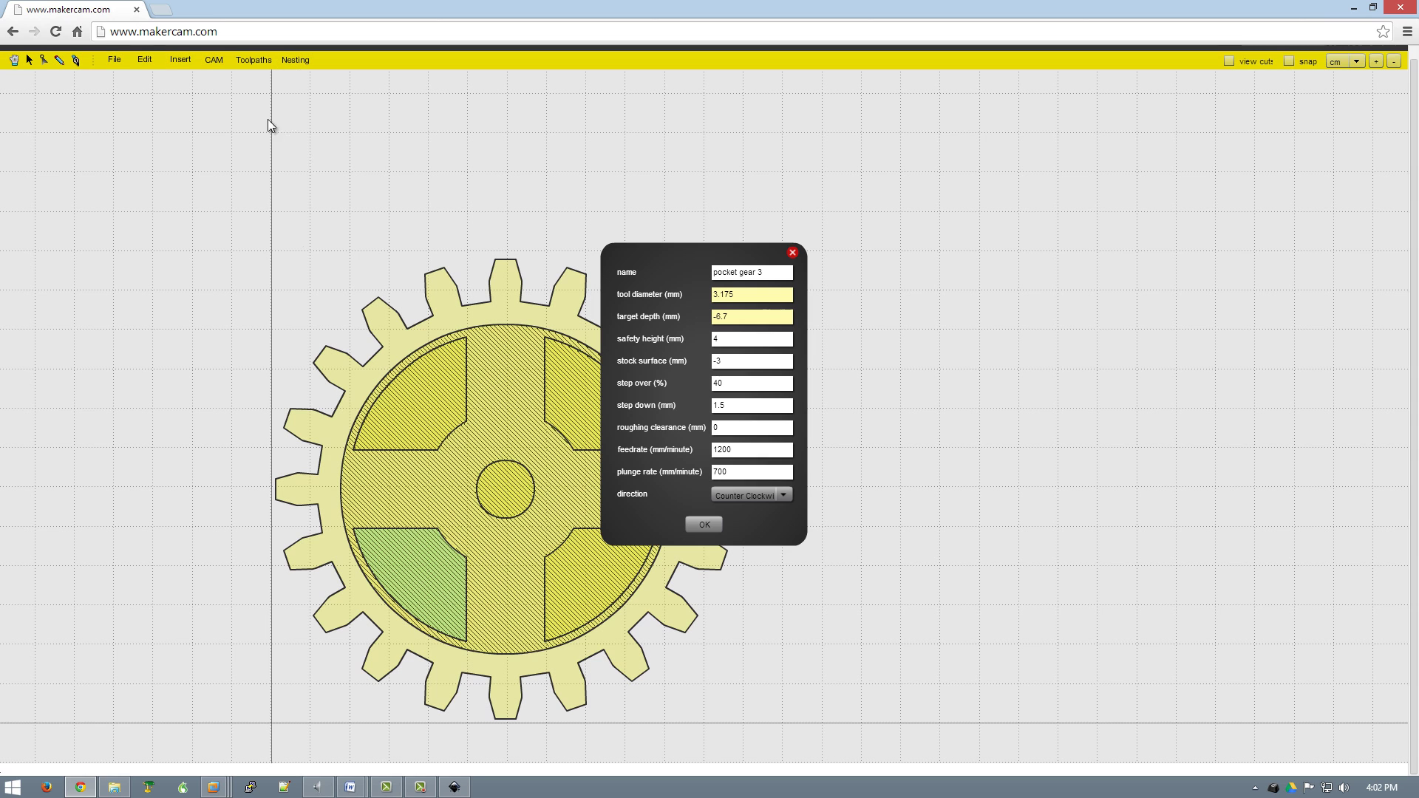
{"action": "left_click", "coordinate": [792, 253]}
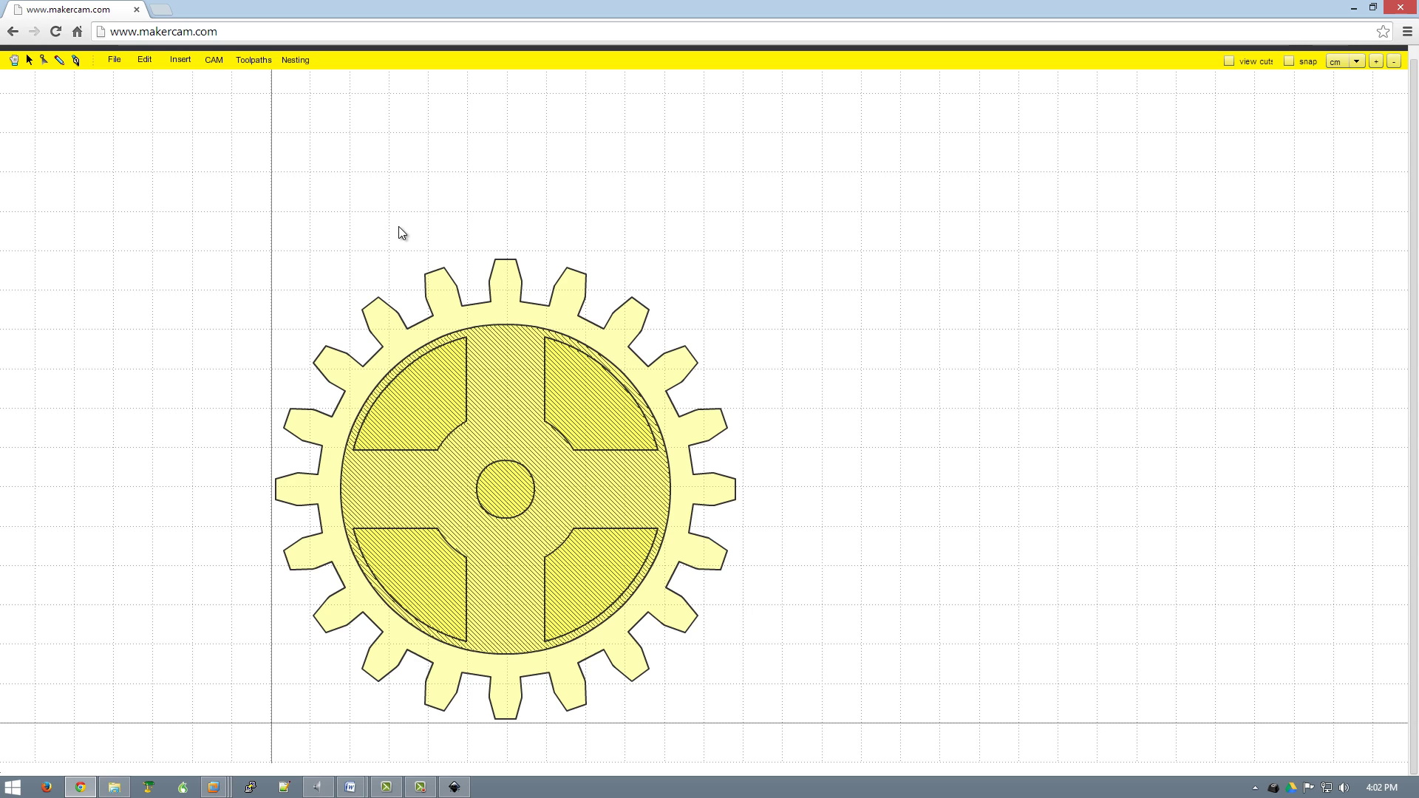
Run calculate all to generate cutting paths for all seven operations
{"action": "left_click", "coordinate": [218, 62]}
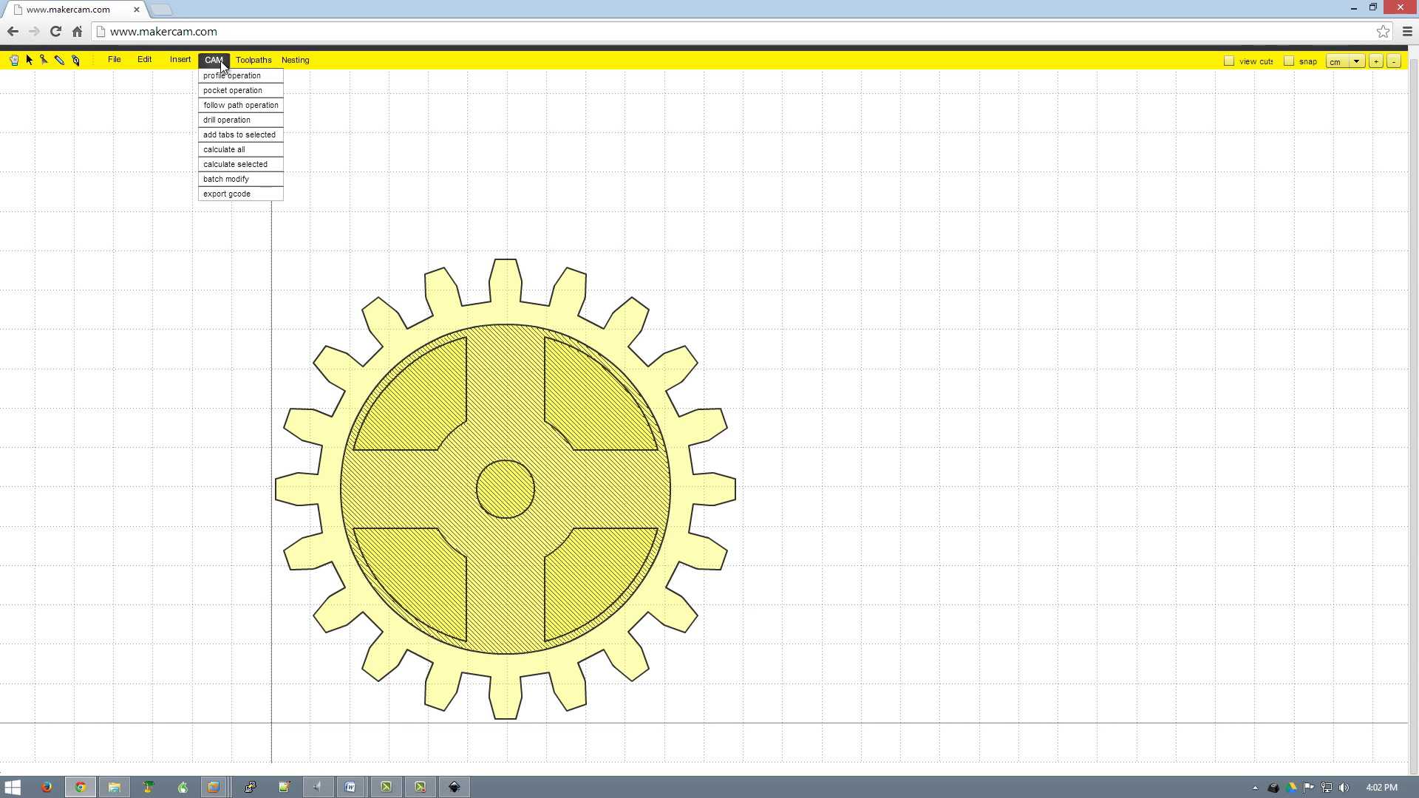
{"action": "left_click", "coordinate": [221, 151]}
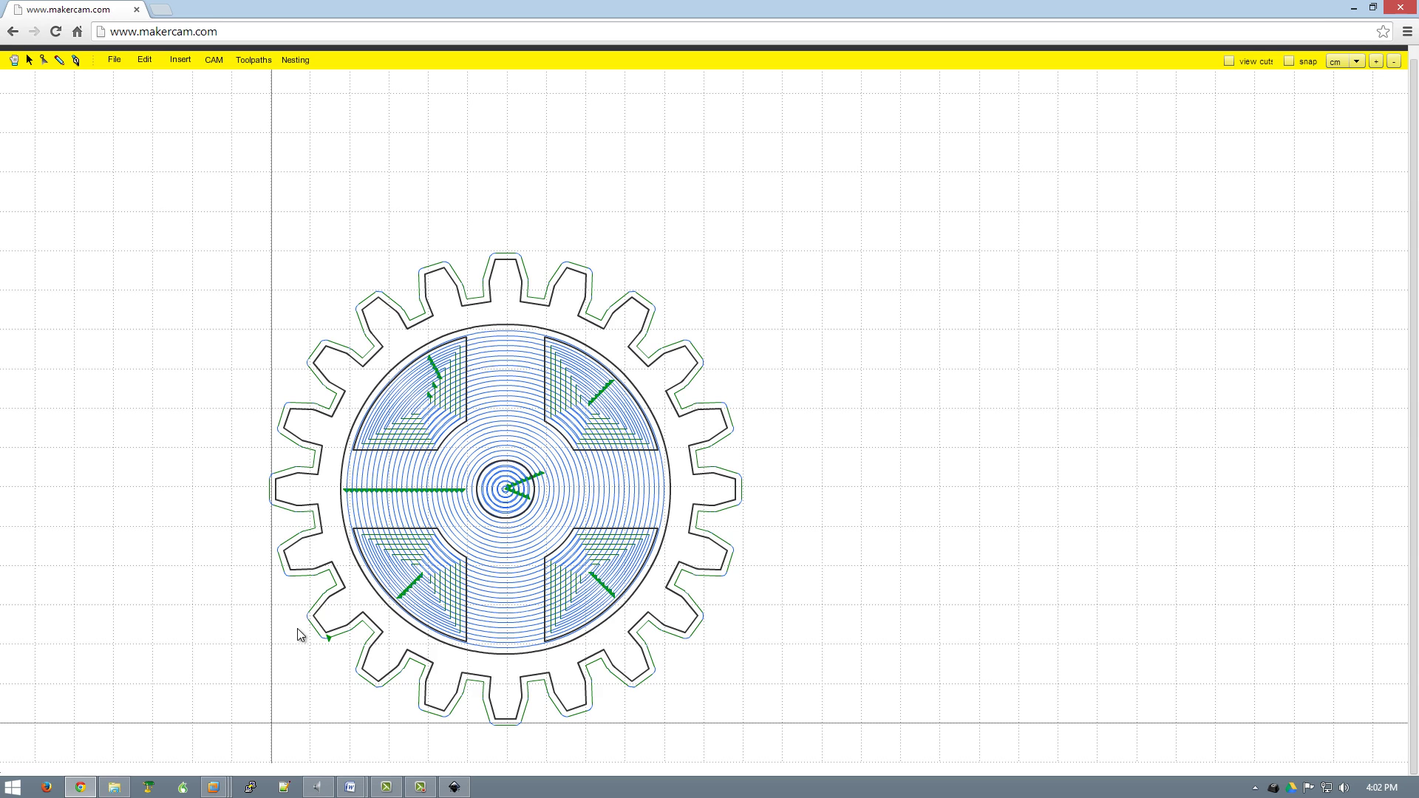
Add holding tabs to the outer gear profile with width 0.7 and height 0.7
{"action": "left_click_drag", "start_coordinate": [297, 606], "coordinate": [351, 655]}
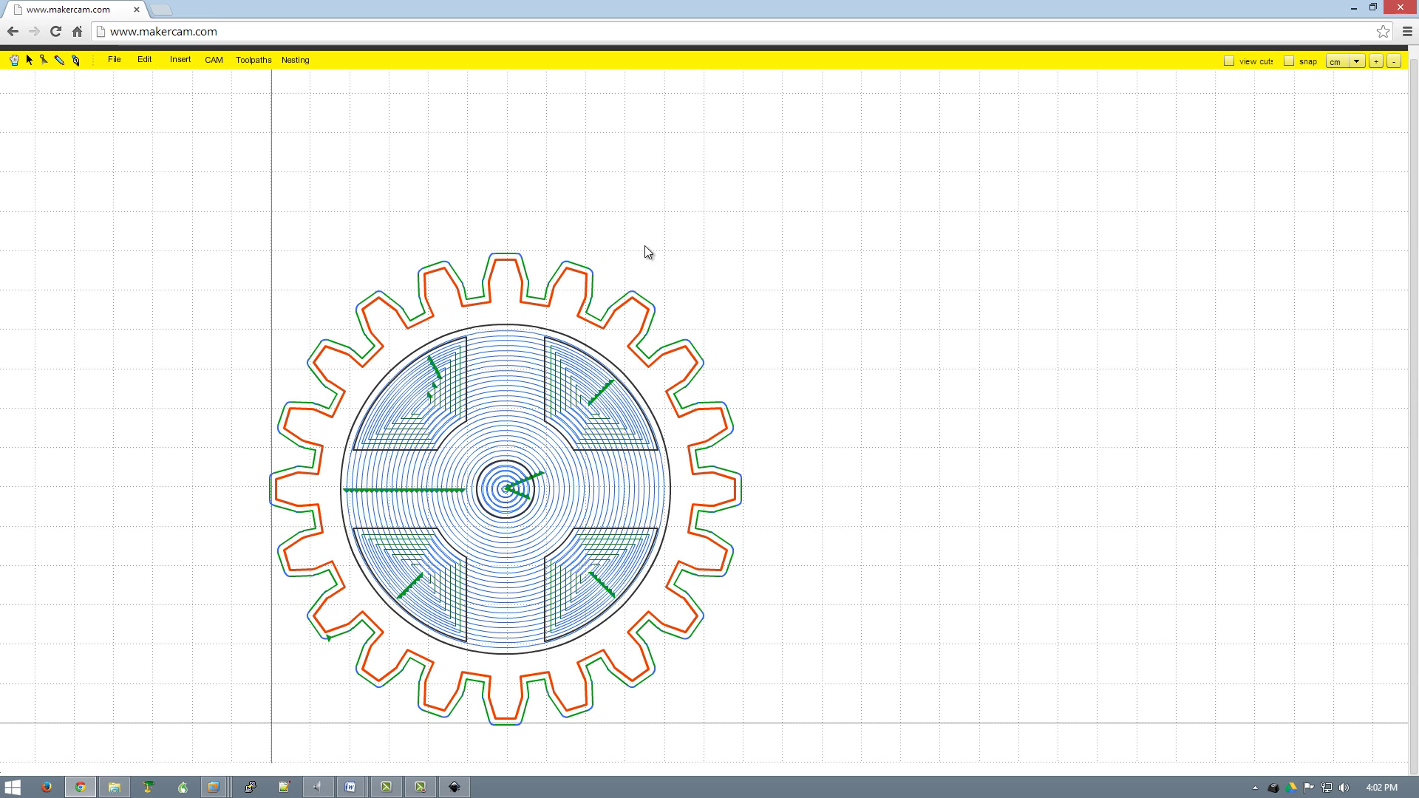
{"action": "left_click", "coordinate": [212, 59]}
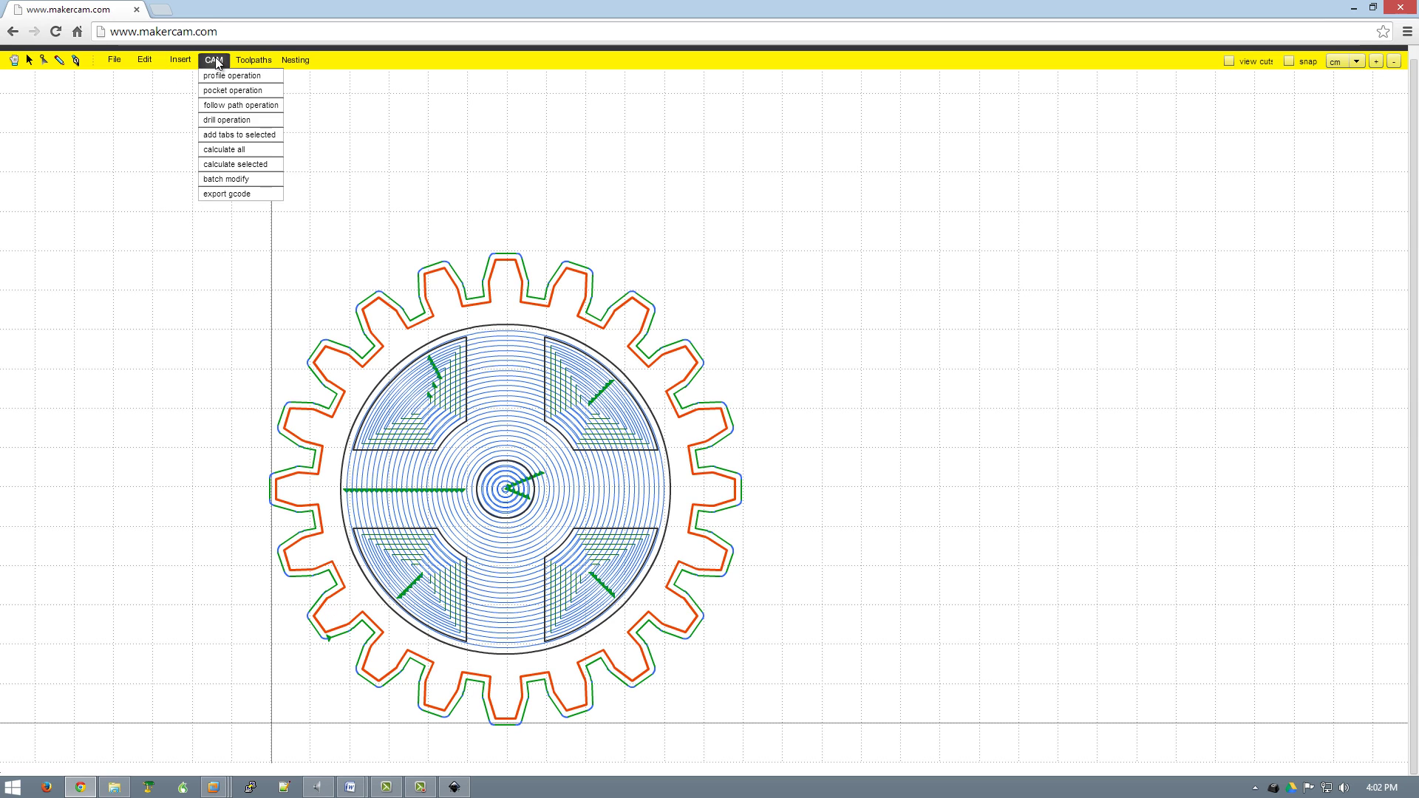
{"action": "left_click", "coordinate": [263, 135]}
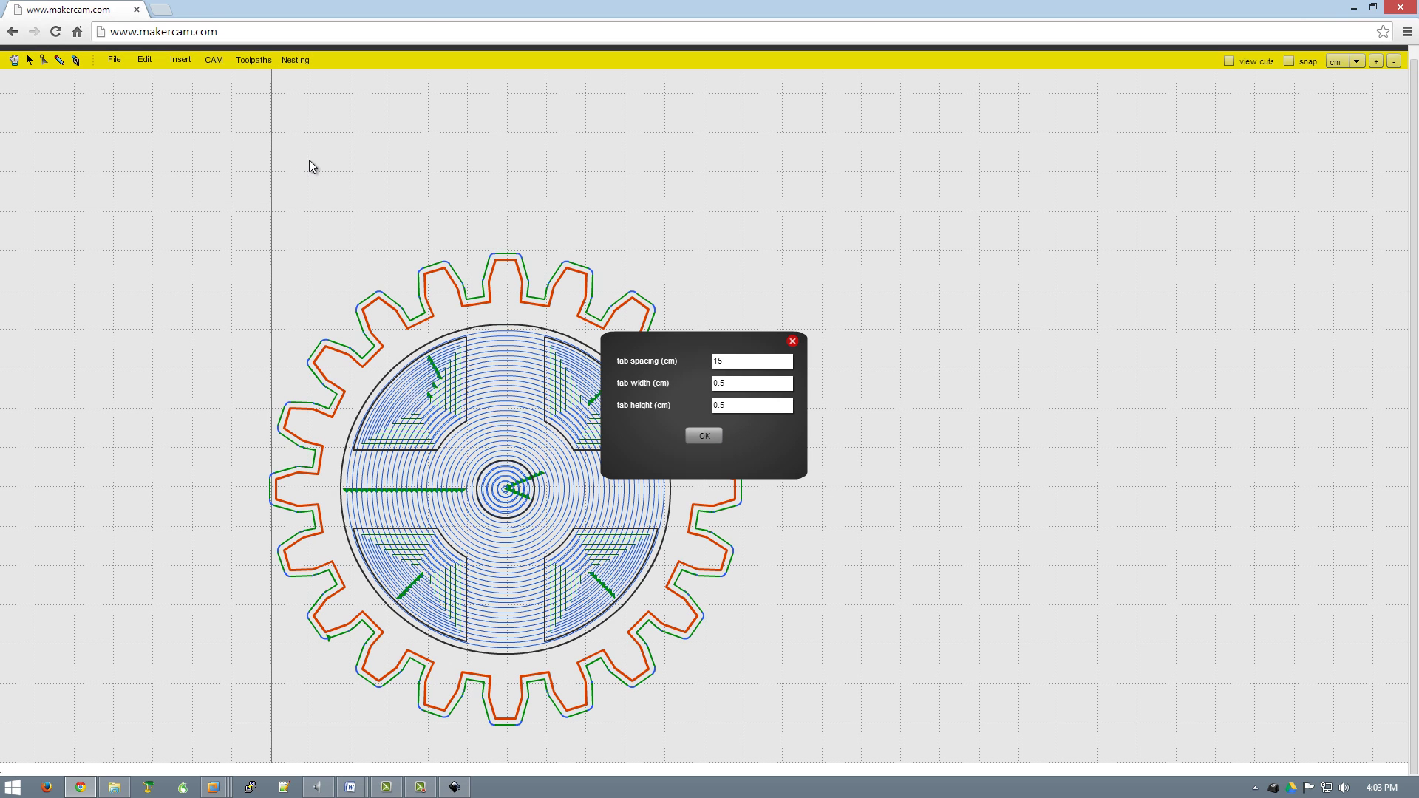
{"action": "left_click", "coordinate": [731, 383]}
{"action": "left_click_drag", "start_coordinate": [726, 382], "coordinate": [719, 383]}
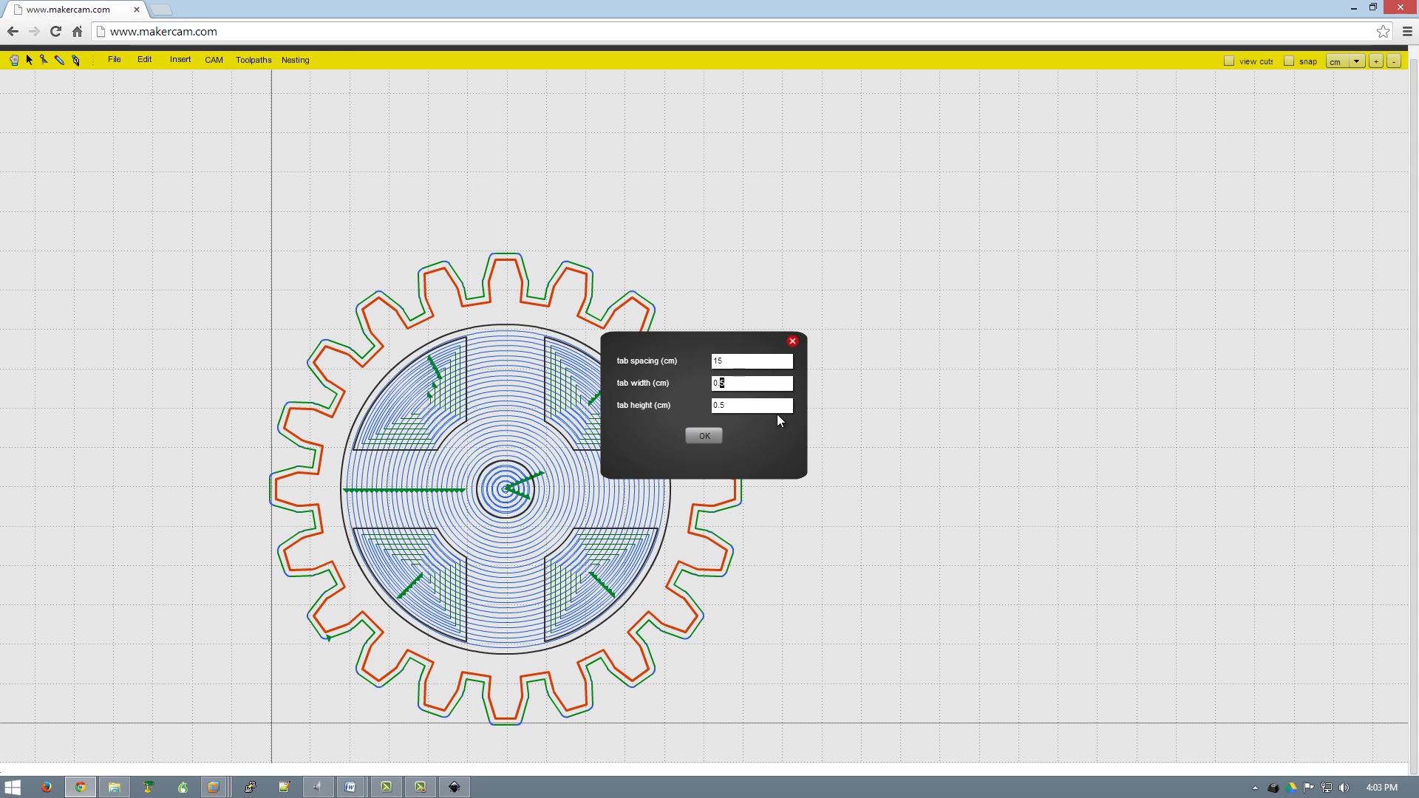
{"action": "type", "text": "7"}
{"action": "left_click_drag", "start_coordinate": [722, 406], "coordinate": [730, 407]}
{"action": "type", "text": "7"}
Confirm the tabs and slide them onto the top-left, right, lower-left and lower-right teeth
{"action": "left_click", "coordinate": [703, 436]}
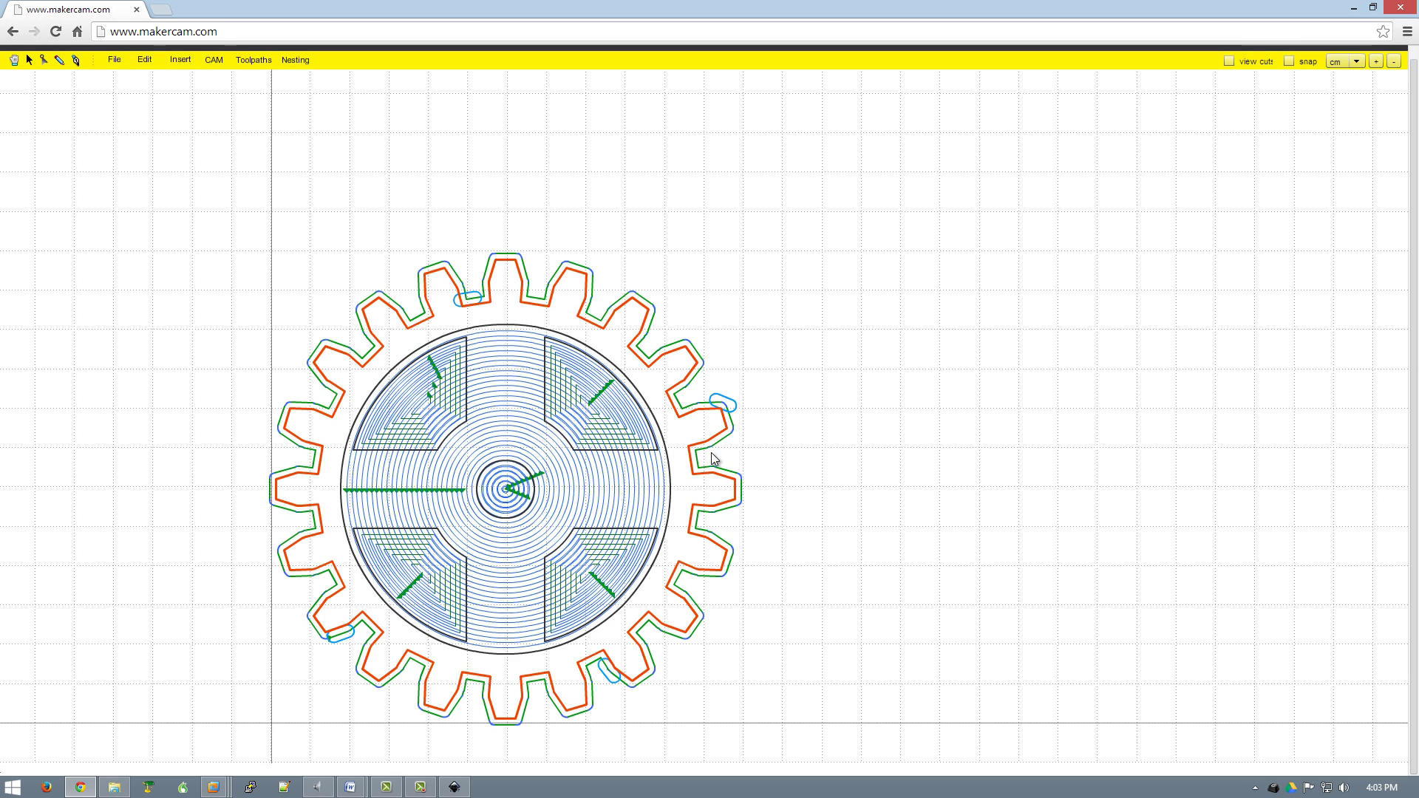
{"action": "left_click_drag", "start_coordinate": [721, 404], "coordinate": [727, 412]}
{"action": "left_click_drag", "start_coordinate": [467, 297], "coordinate": [433, 276]}
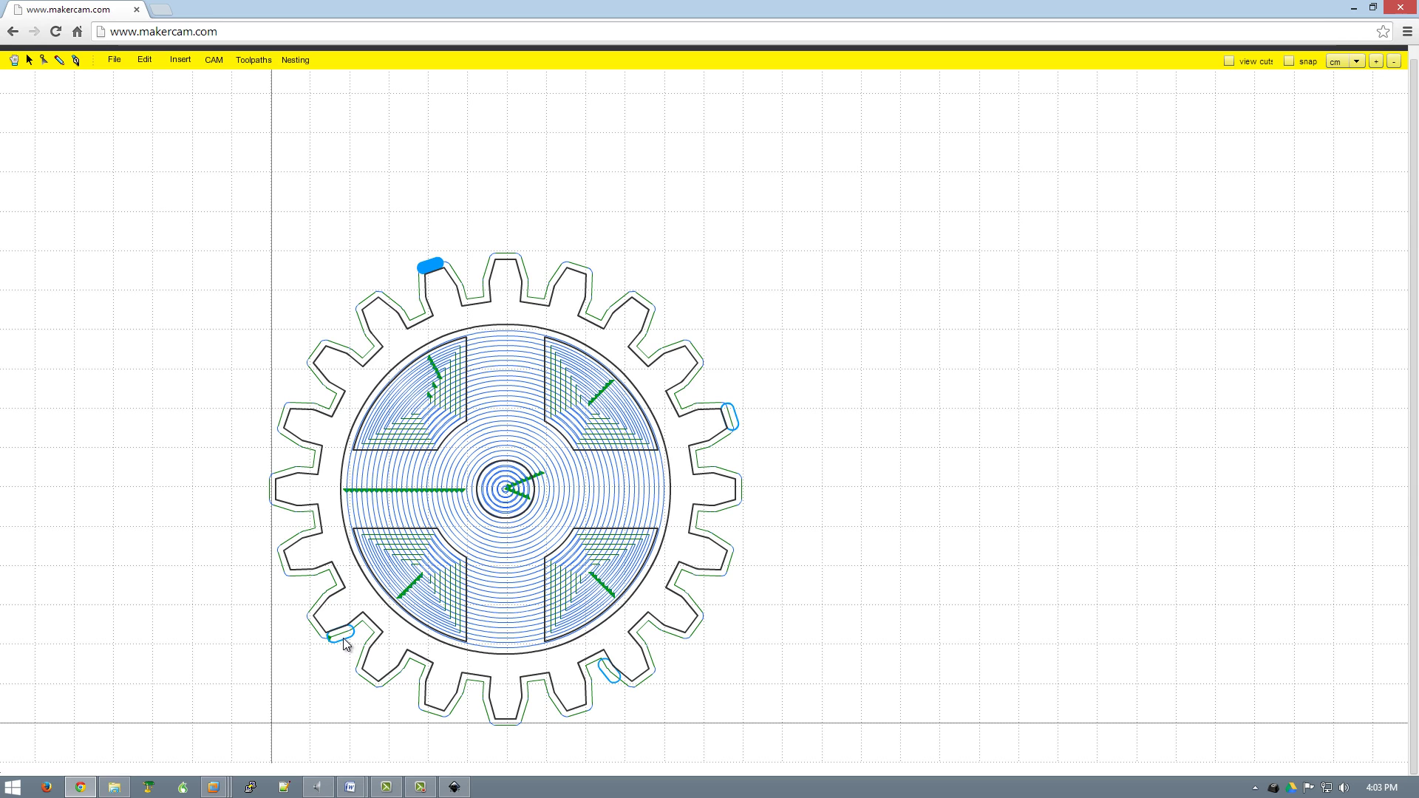
{"action": "left_click_drag", "start_coordinate": [345, 642], "coordinate": [318, 635]}
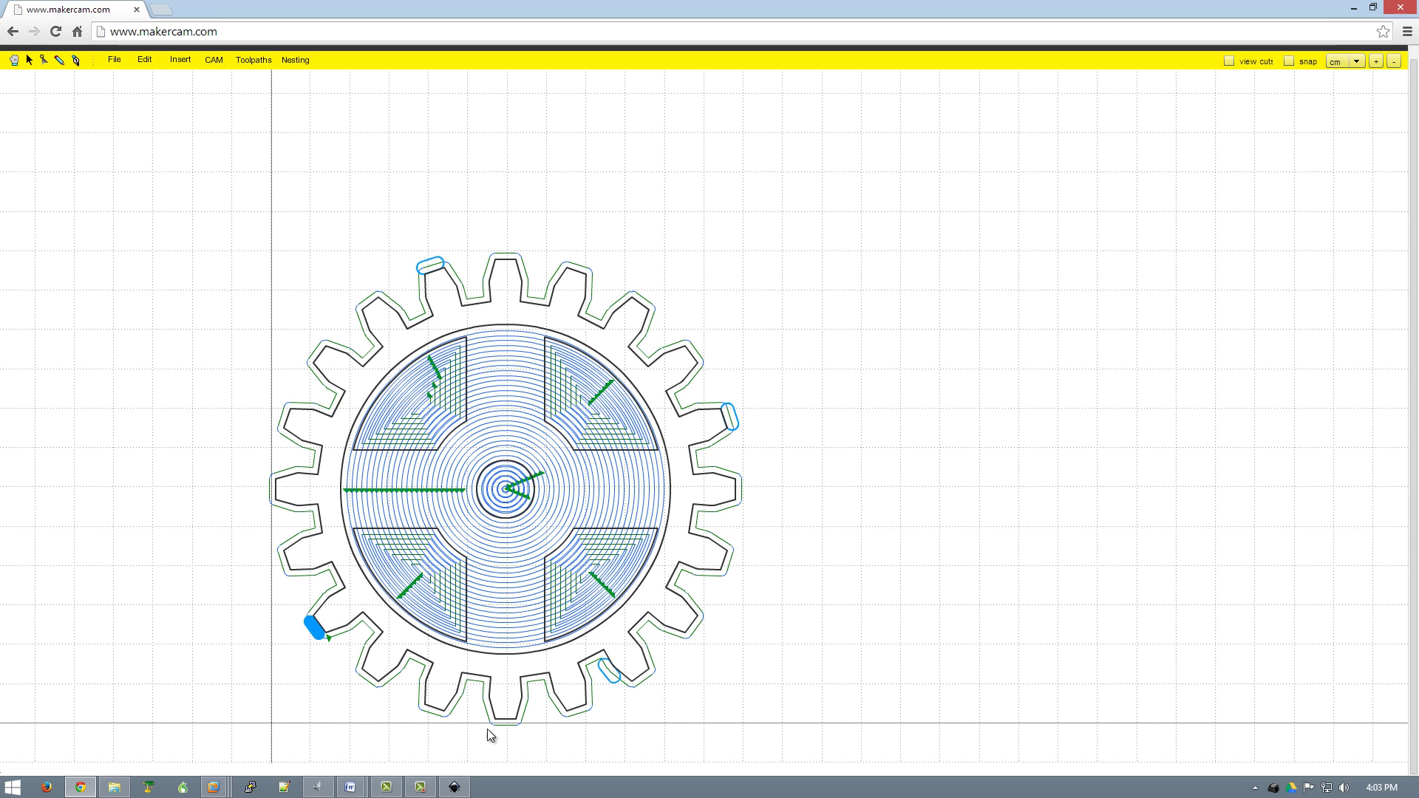
{"action": "left_click", "coordinate": [637, 693]}
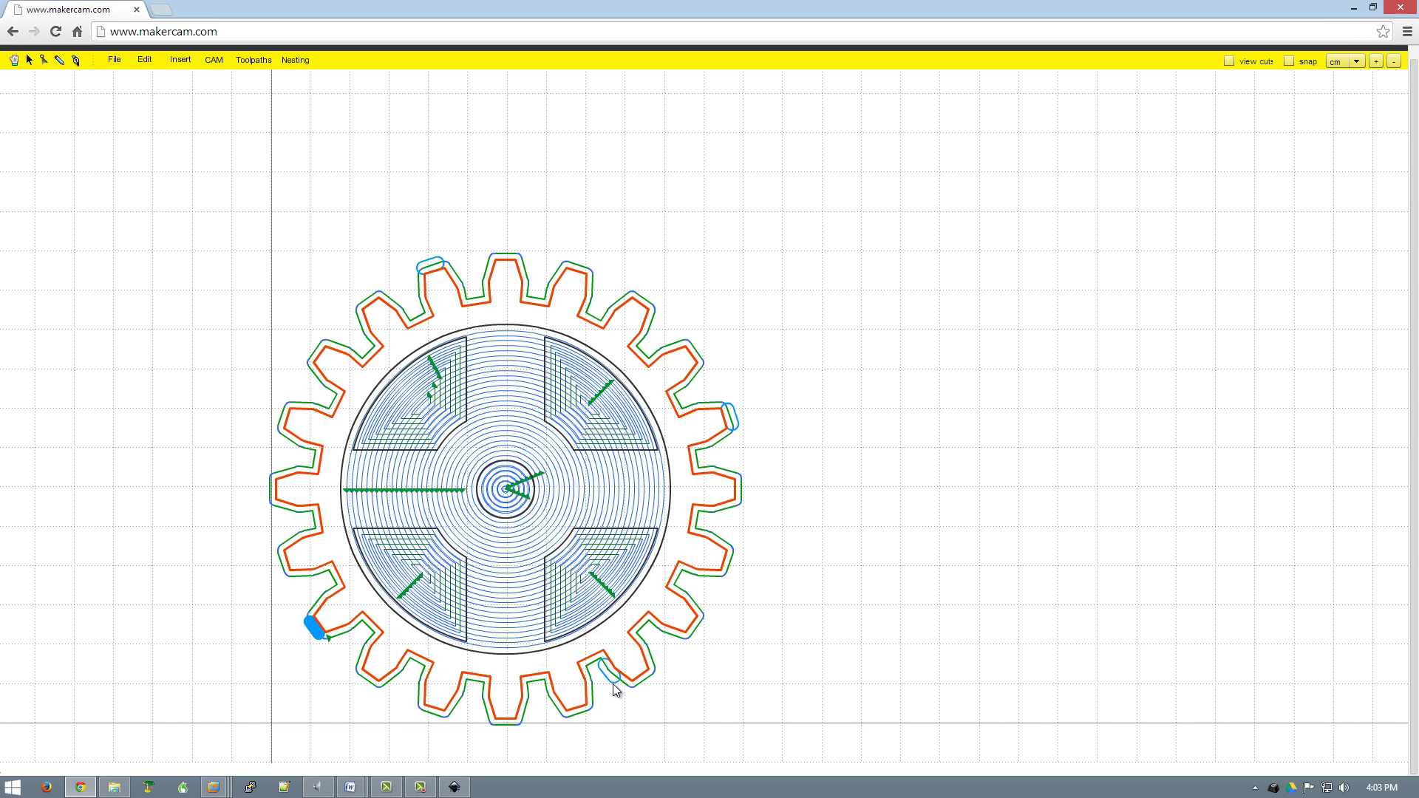
{"action": "left_click_drag", "start_coordinate": [612, 682], "coordinate": [642, 688]}
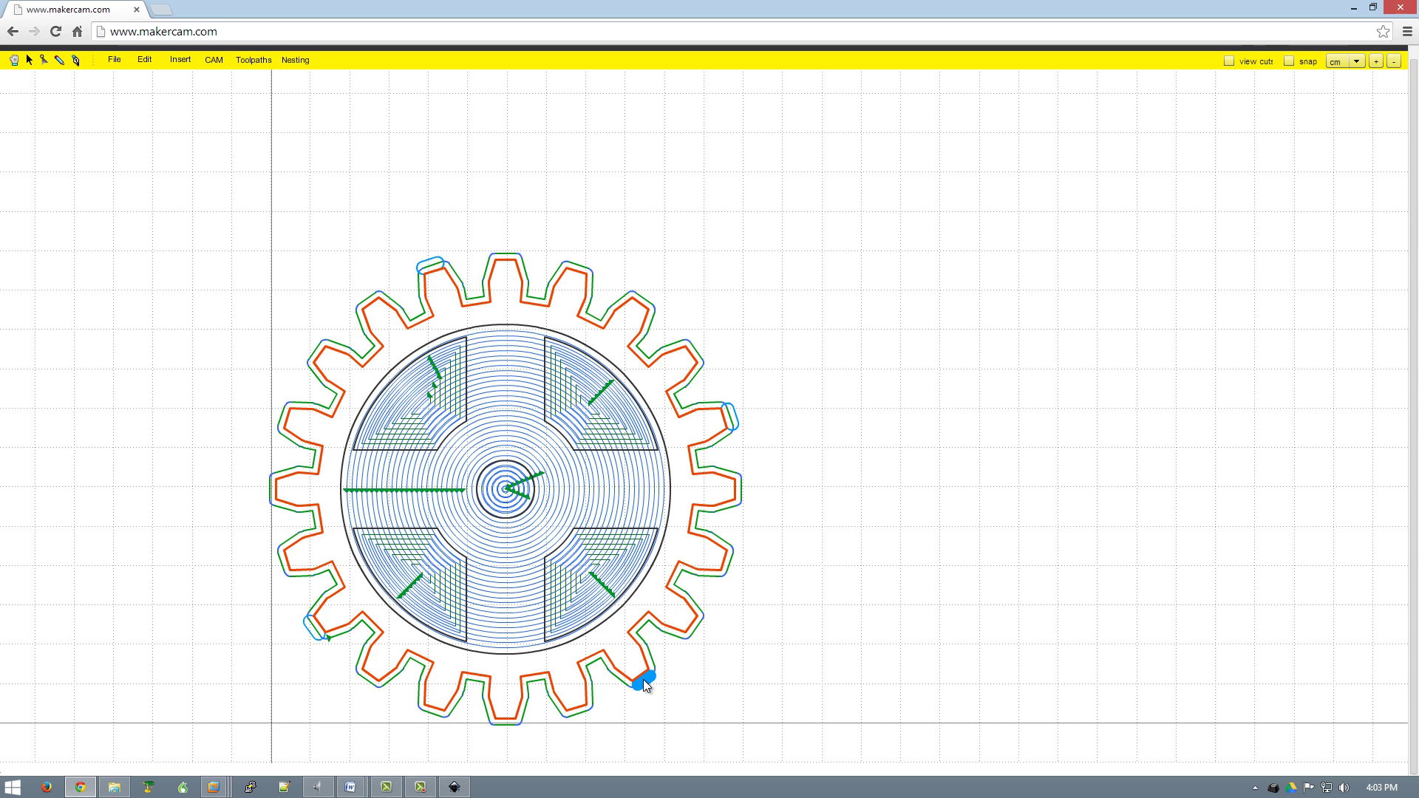
{"action": "left_click", "coordinate": [674, 684]}
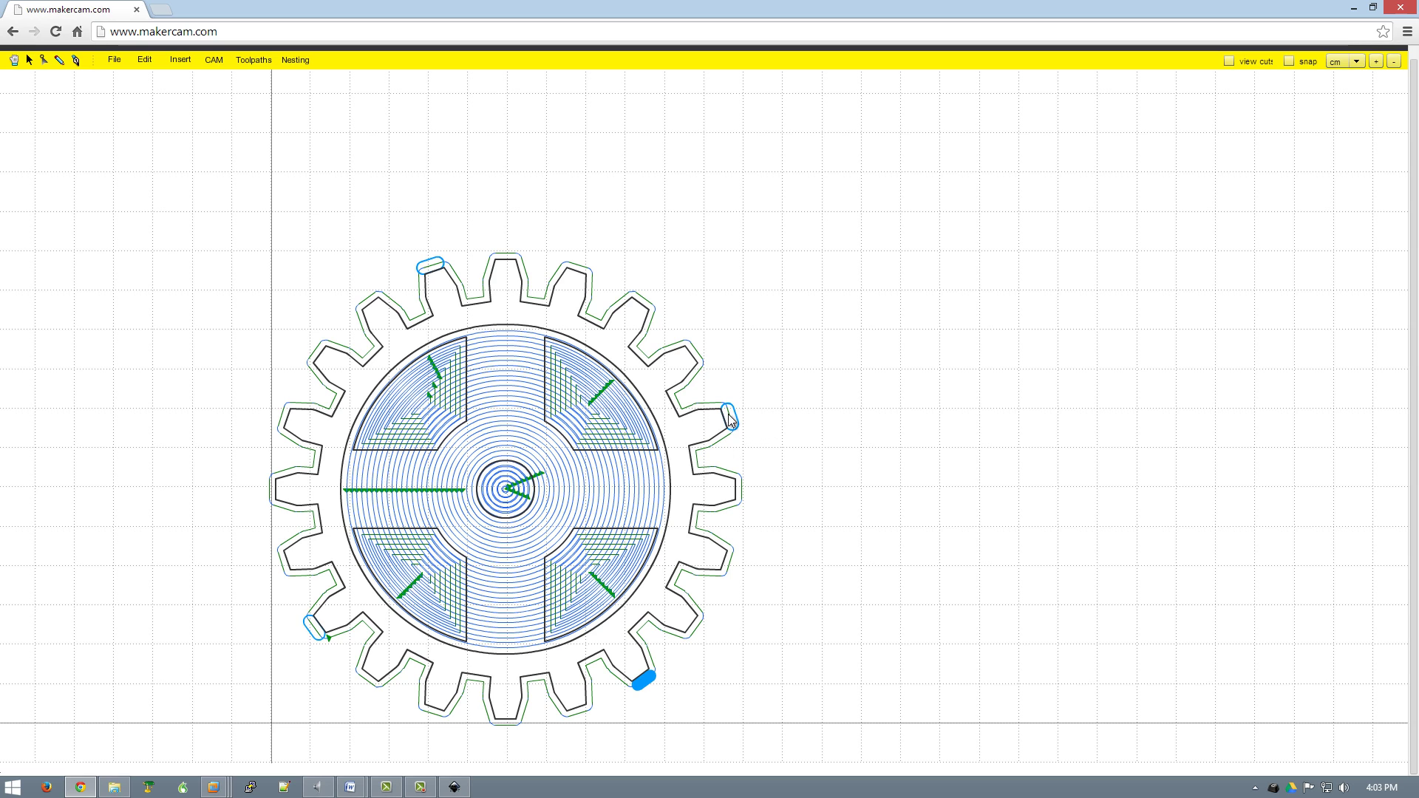
{"action": "left_click", "coordinate": [442, 266]}
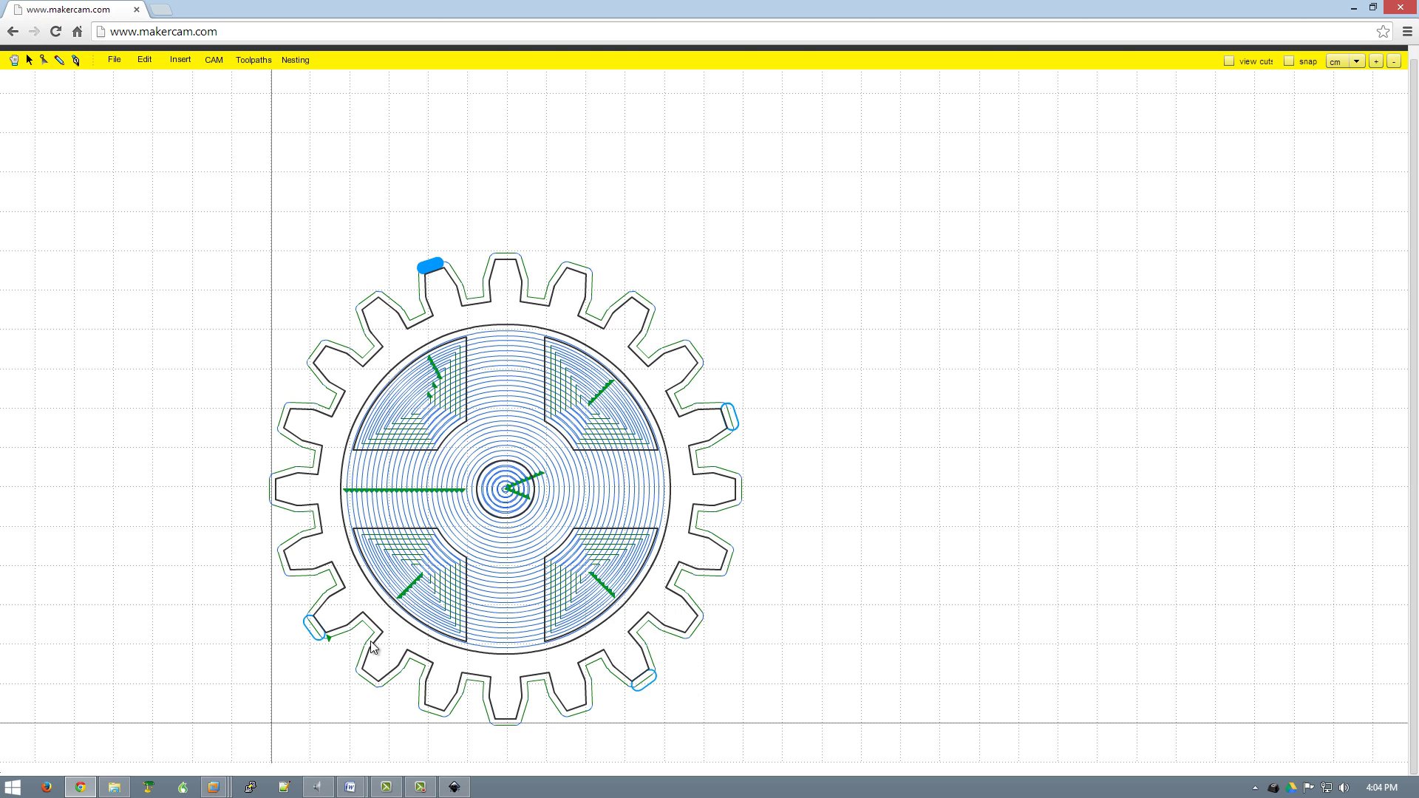
Order the seven gear toolpaths with the profile cut last and select all for export
{"action": "left_click", "coordinate": [211, 59]}
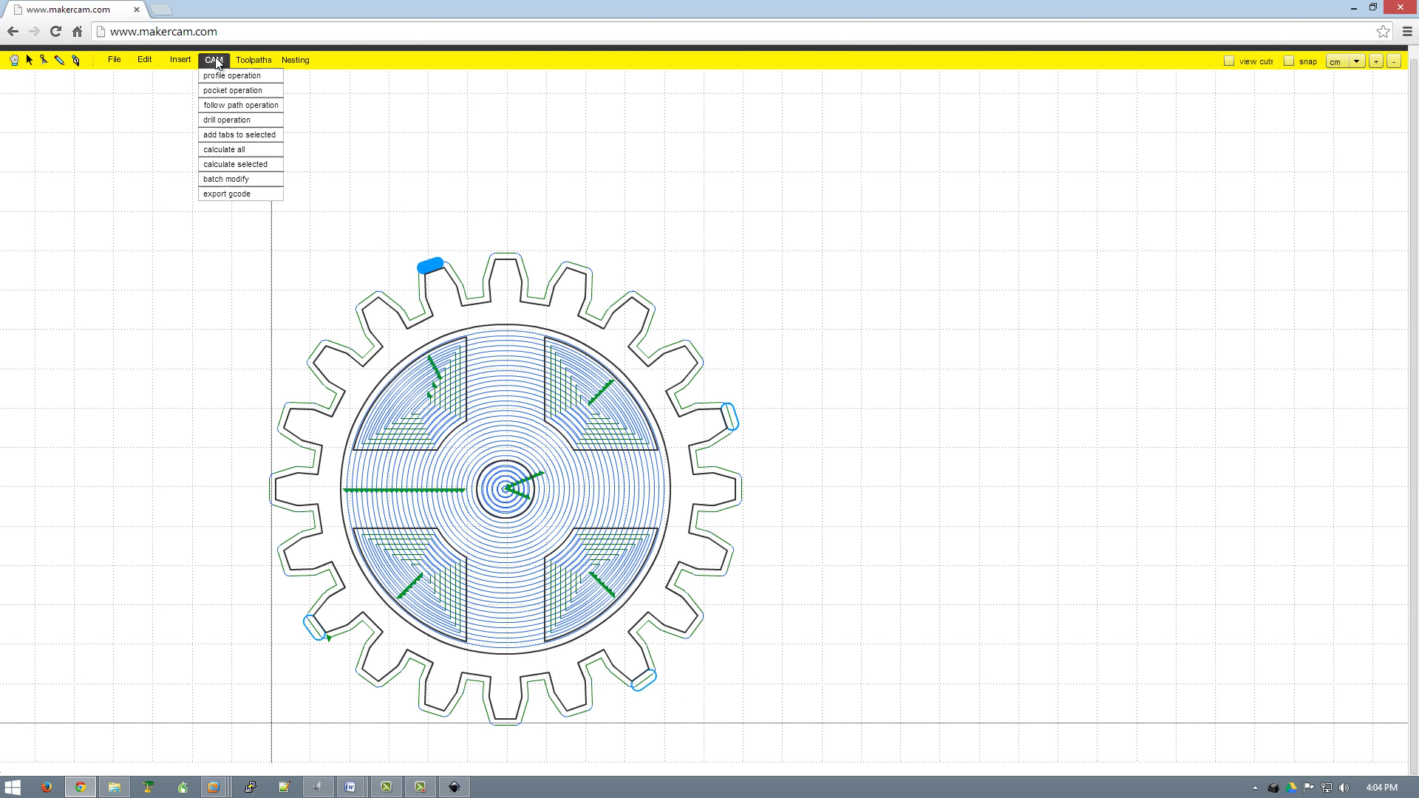
{"action": "left_click", "coordinate": [237, 193]}
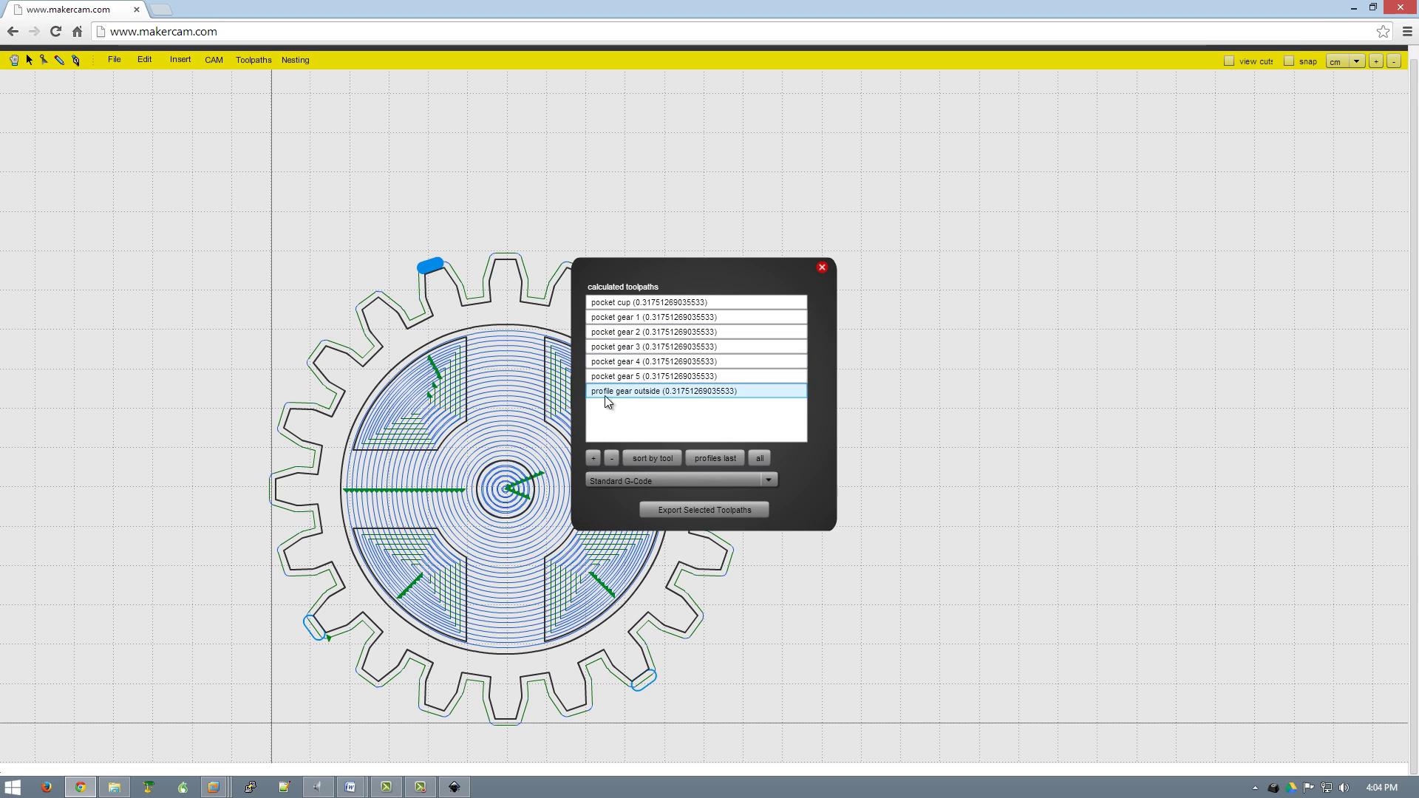
{"action": "left_click", "coordinate": [652, 394]}
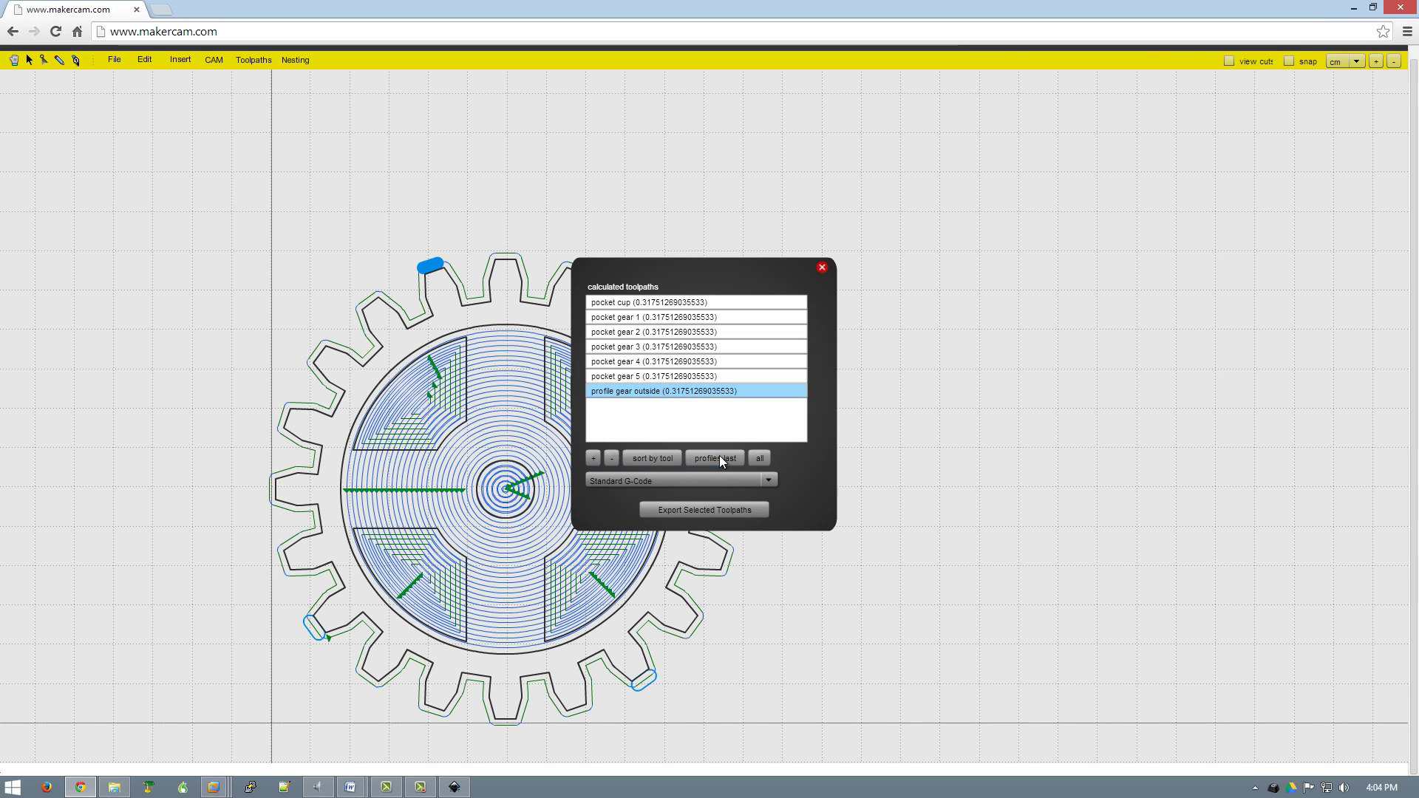
{"action": "left_click", "coordinate": [715, 458]}
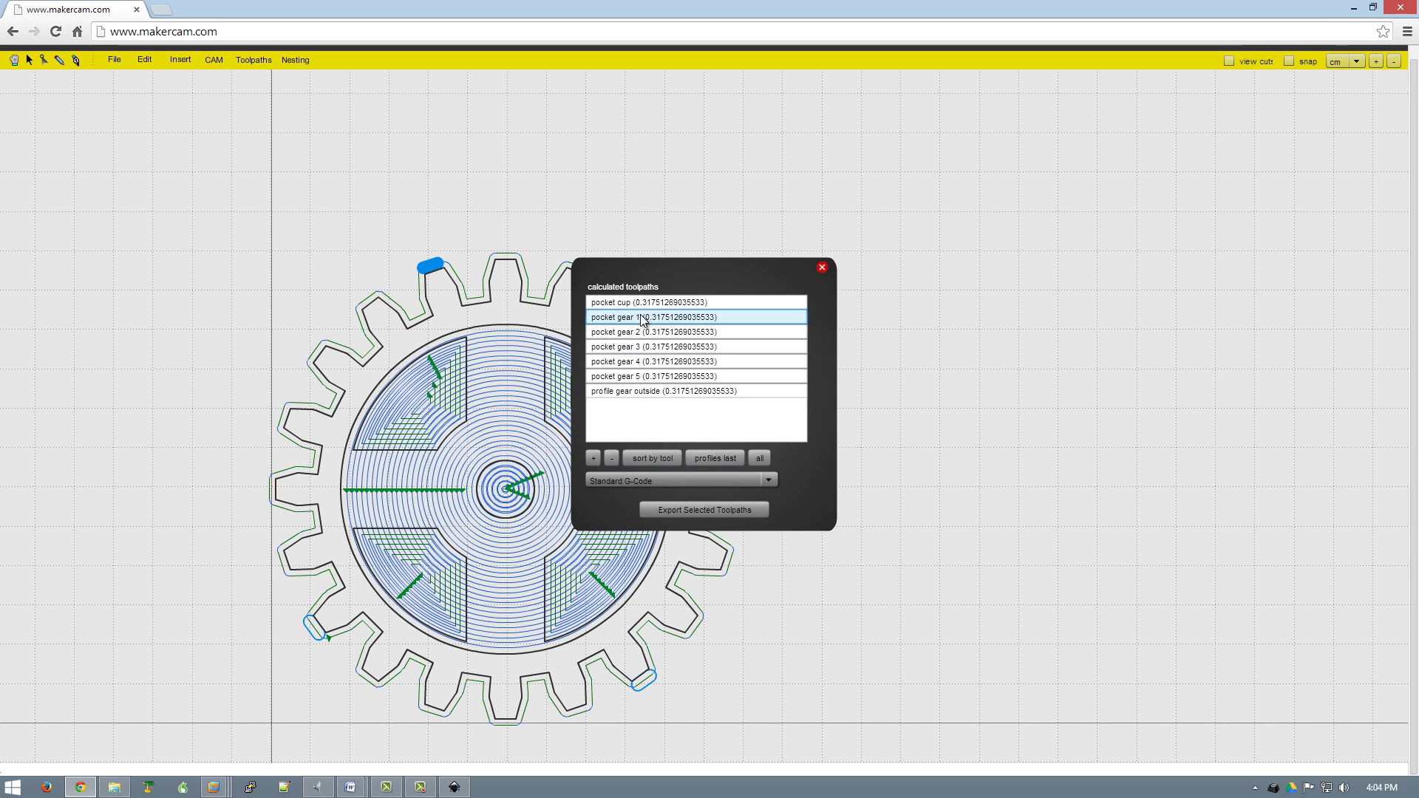
{"action": "left_click", "coordinate": [761, 458]}
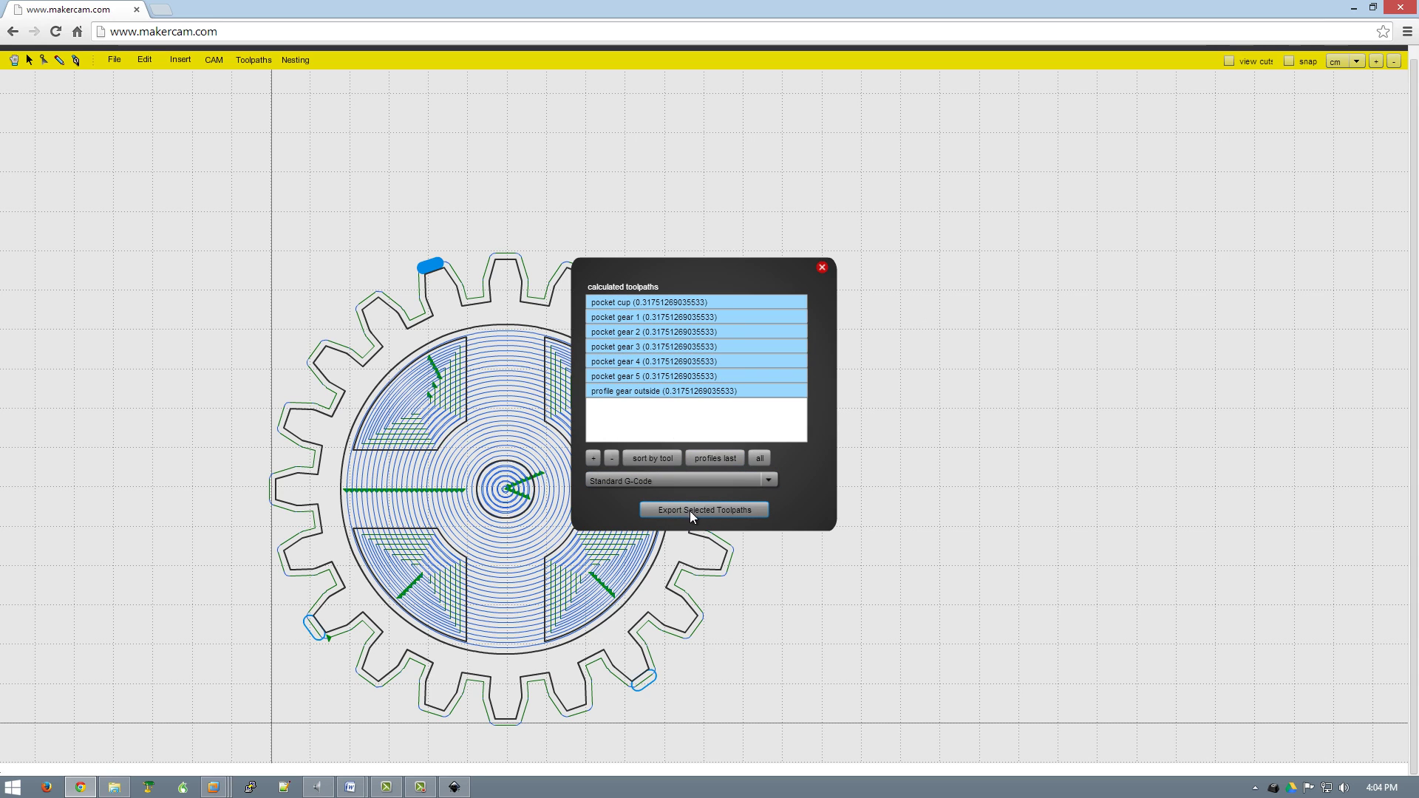
Export the selected toolpaths as Gear Coaster.nc and close the calculated toolpaths panel
{"action": "left_click", "coordinate": [736, 511]}
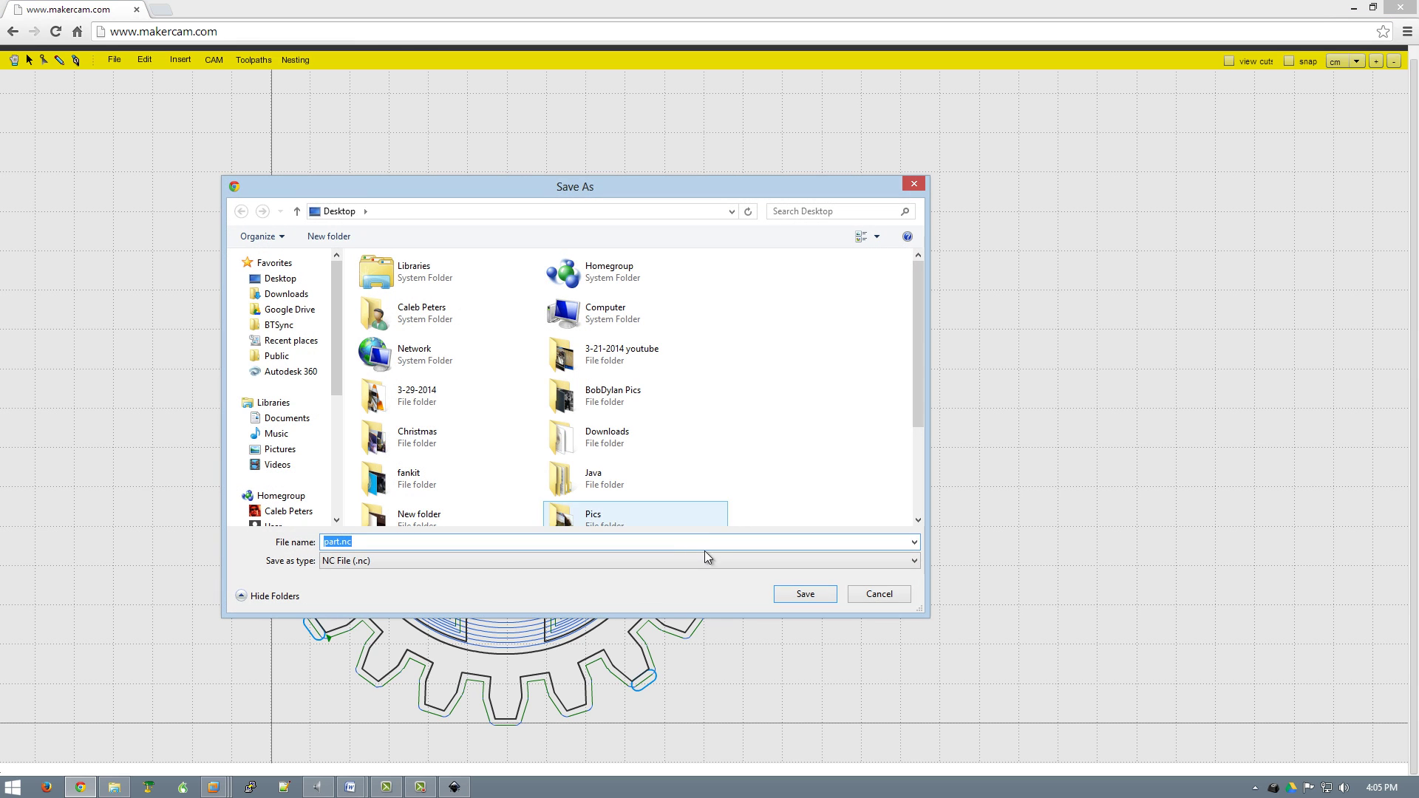
{"action": "type", "text": "Gear Coaster"}
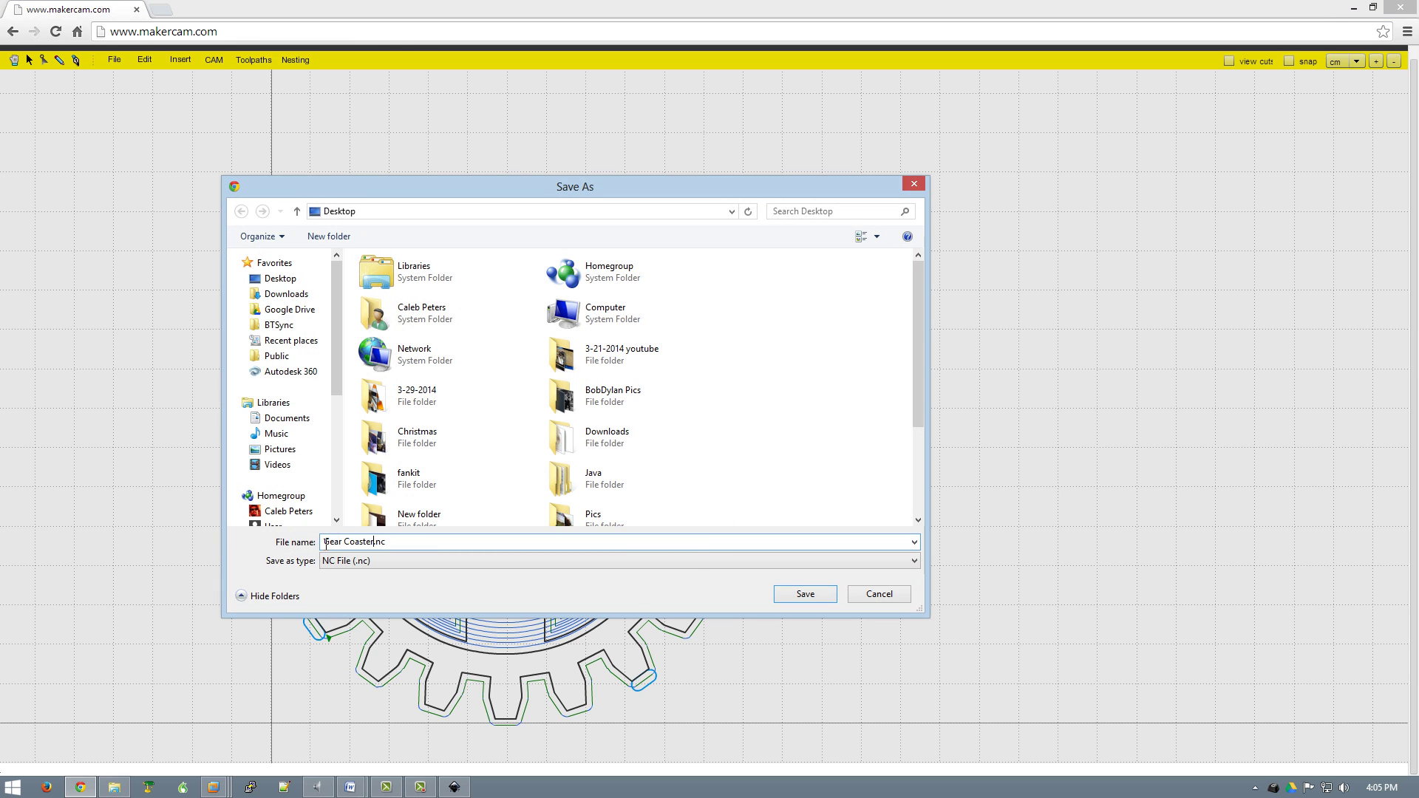
{"action": "left_click", "coordinate": [805, 594]}
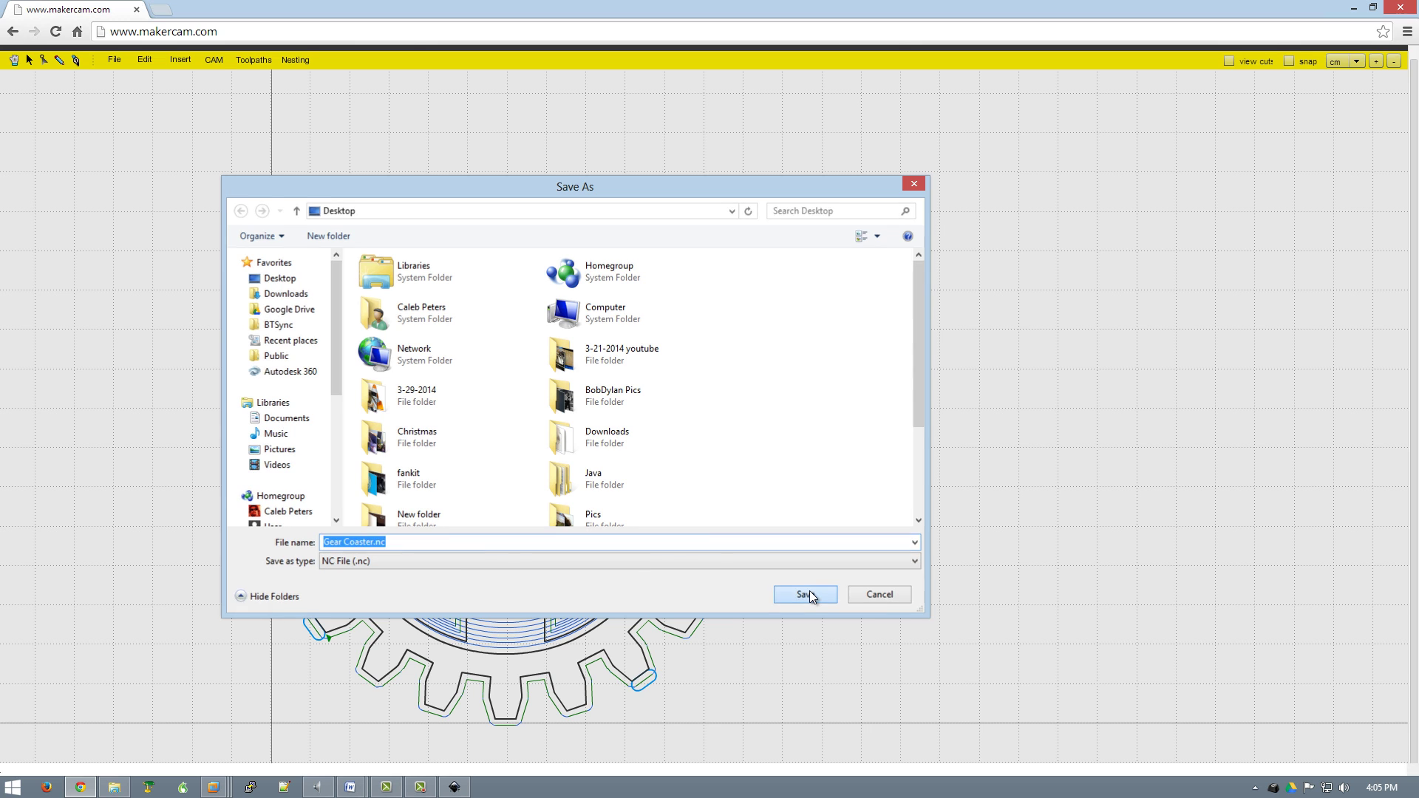
{"action": "left_click", "coordinate": [822, 268]}
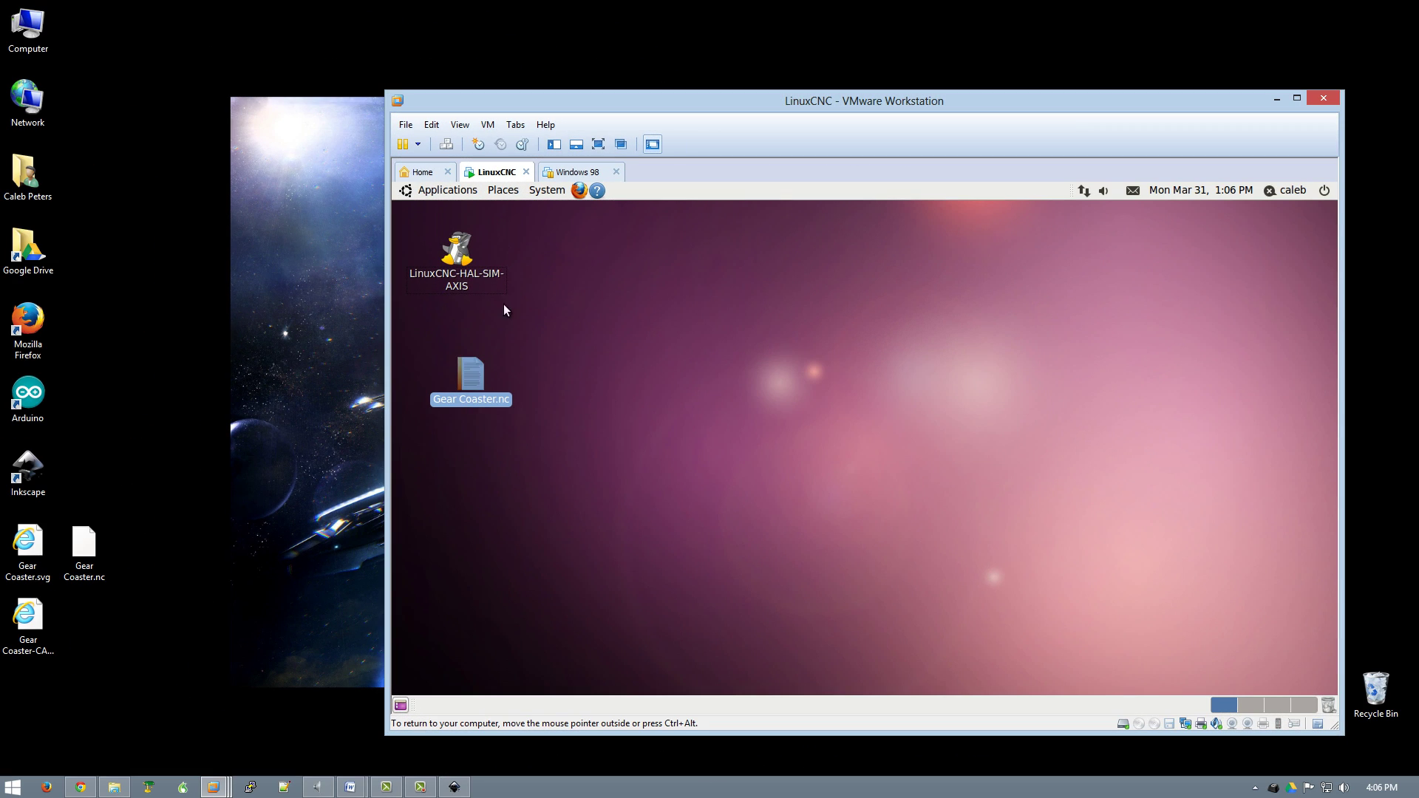
Launch the LinuxCNC AXIS simulator, reset E-stop, power on and home all axes
{"action": "left_click", "coordinate": [456, 251]}
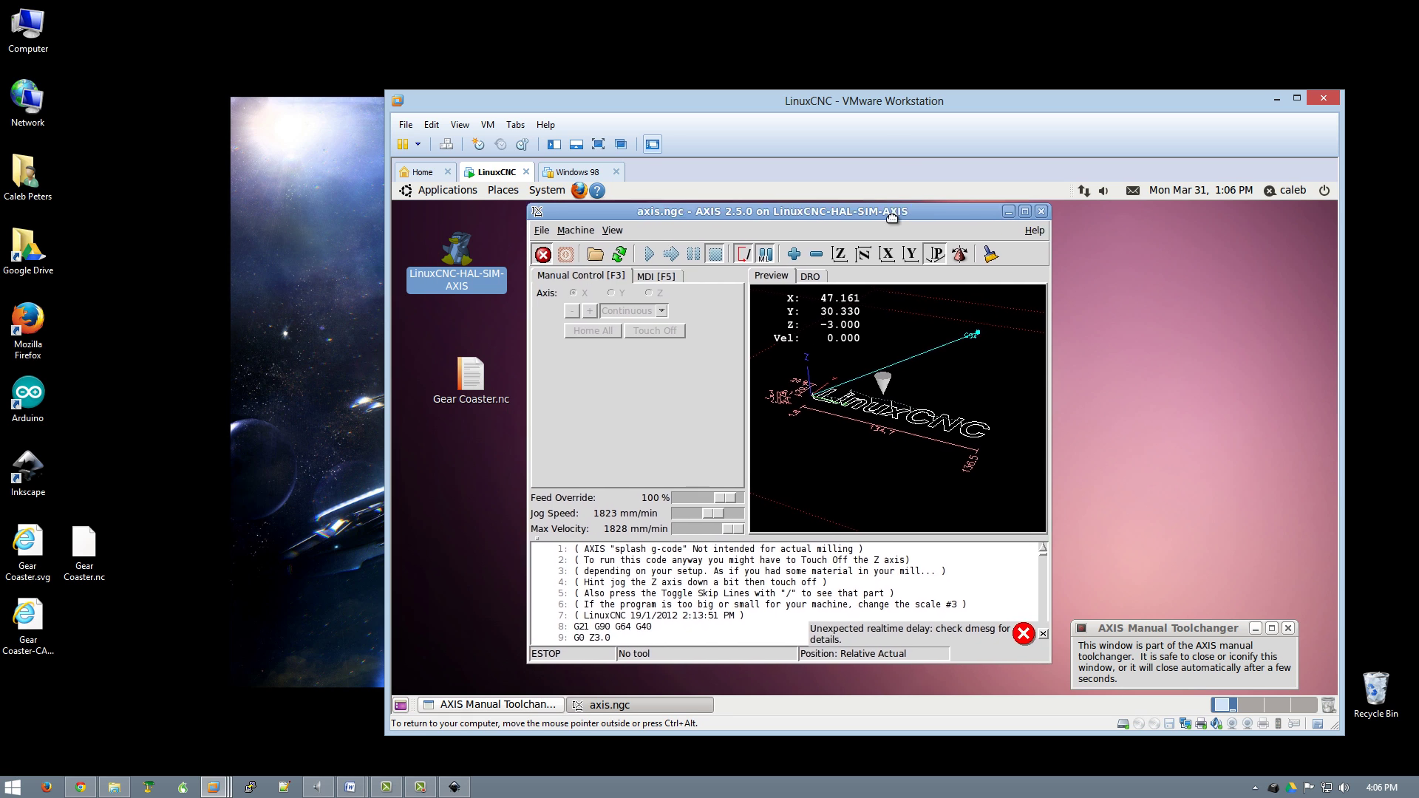
{"action": "left_click", "coordinate": [615, 264]}
{"action": "left_click", "coordinate": [638, 264]}
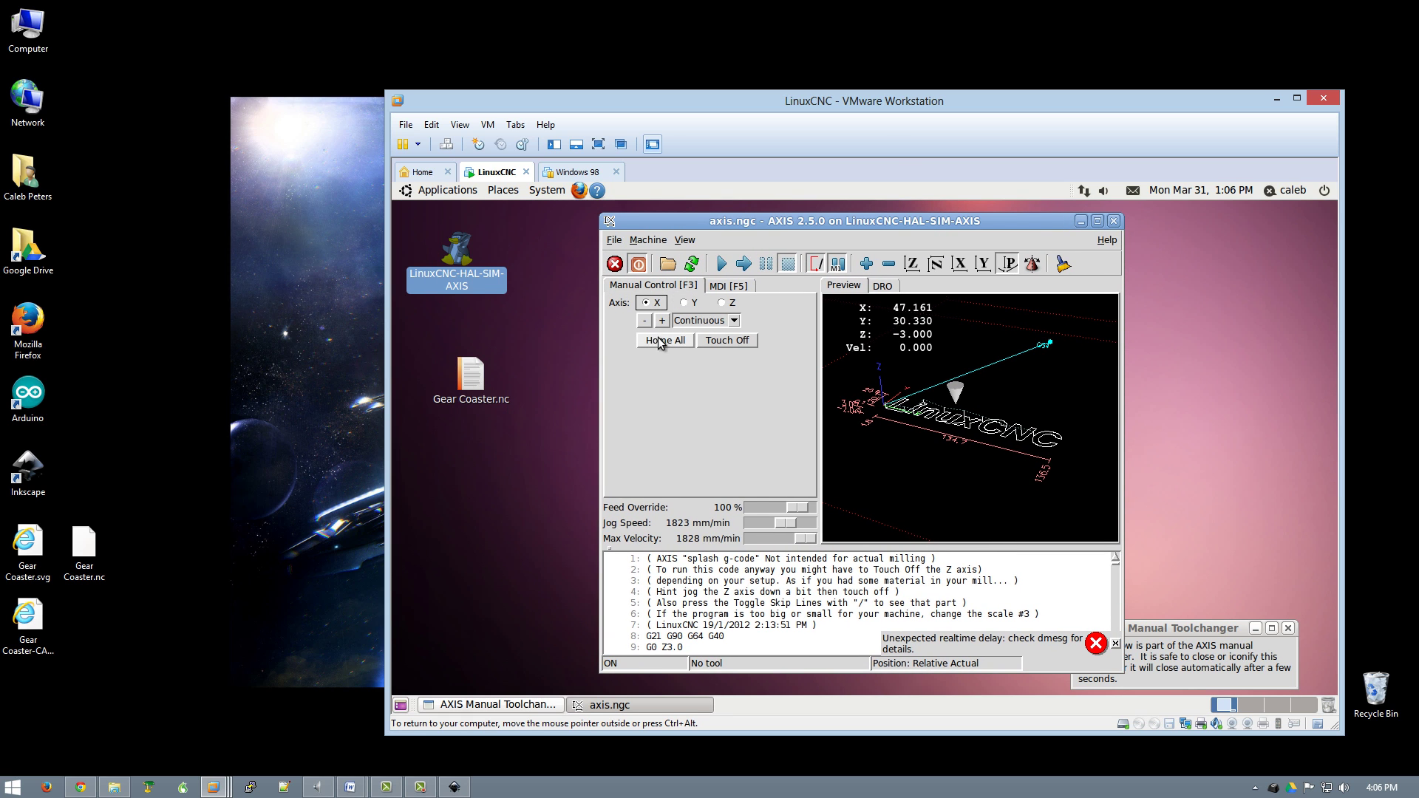
{"action": "left_click", "coordinate": [660, 340]}
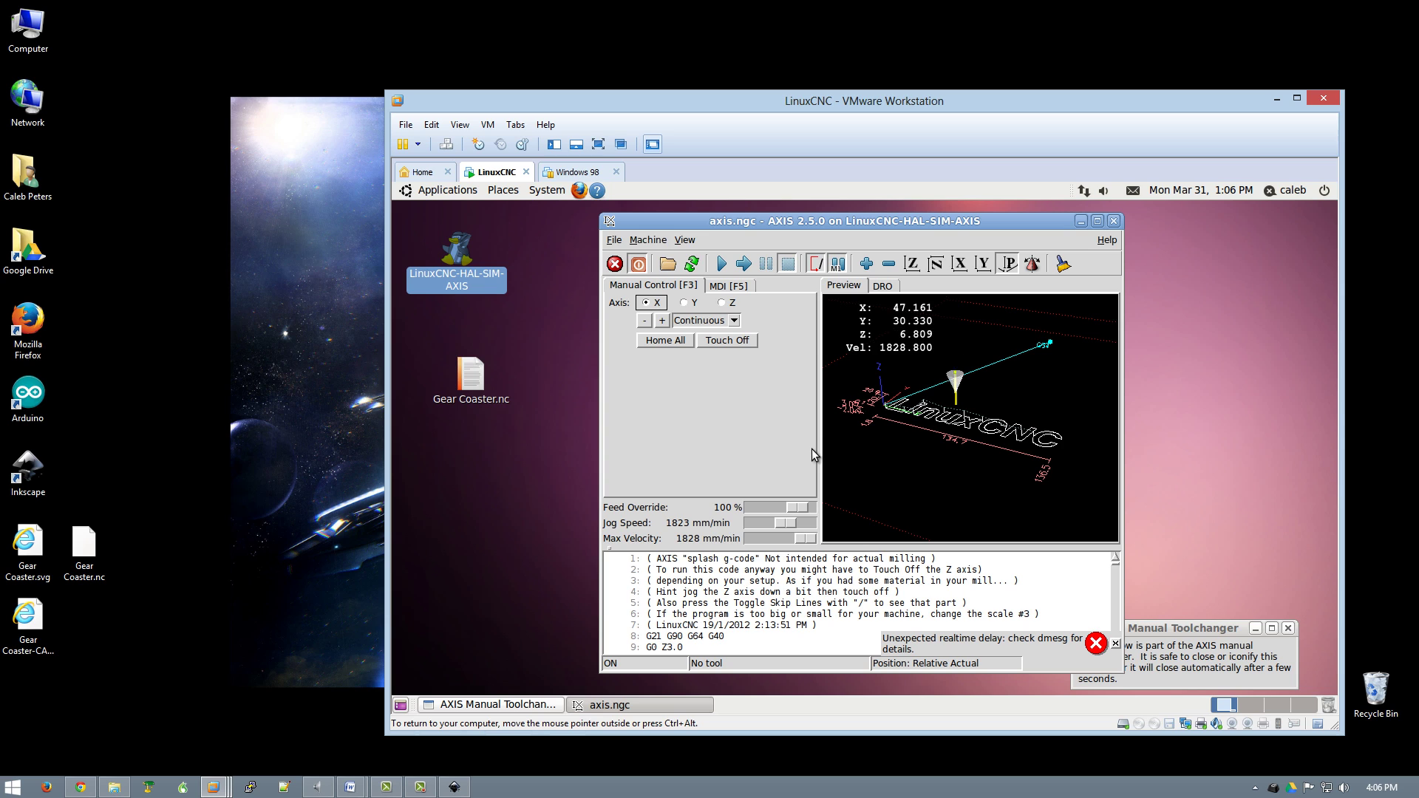
Browse to the Desktop with All files shown and select Gear Coaster.nc
{"action": "left_click", "coordinate": [613, 240]}
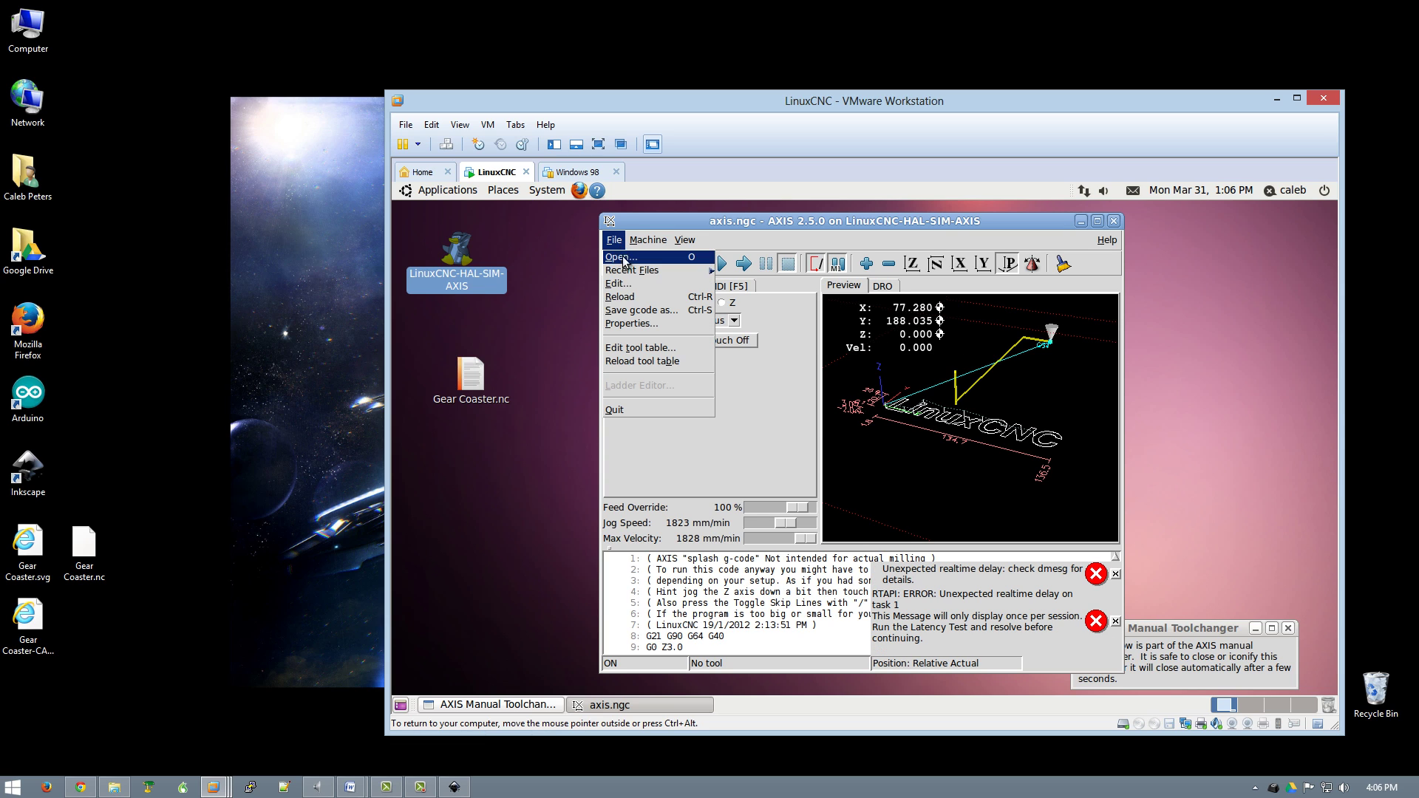
{"action": "left_click", "coordinate": [621, 256]}
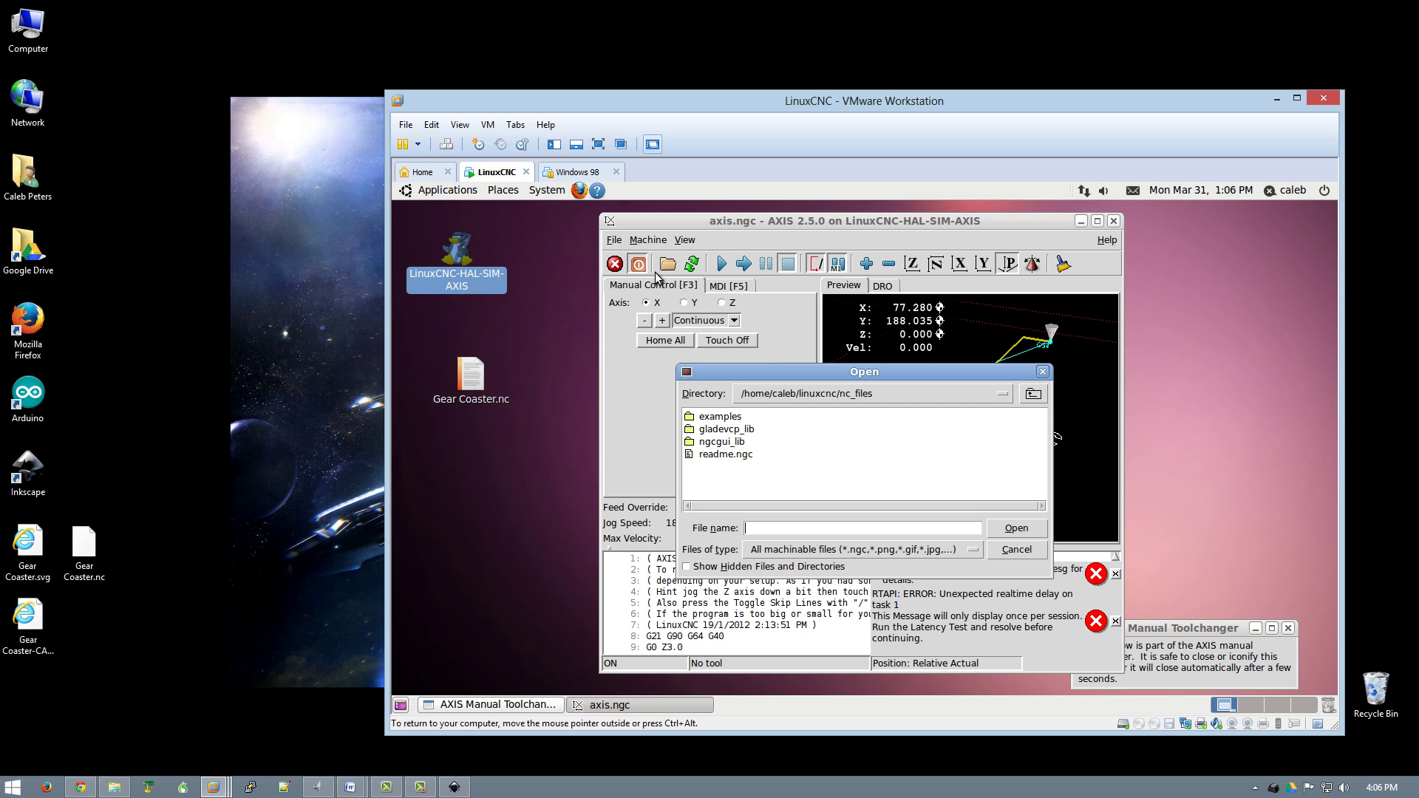
{"action": "left_click", "coordinate": [769, 394]}
{"action": "left_click", "coordinate": [769, 364]}
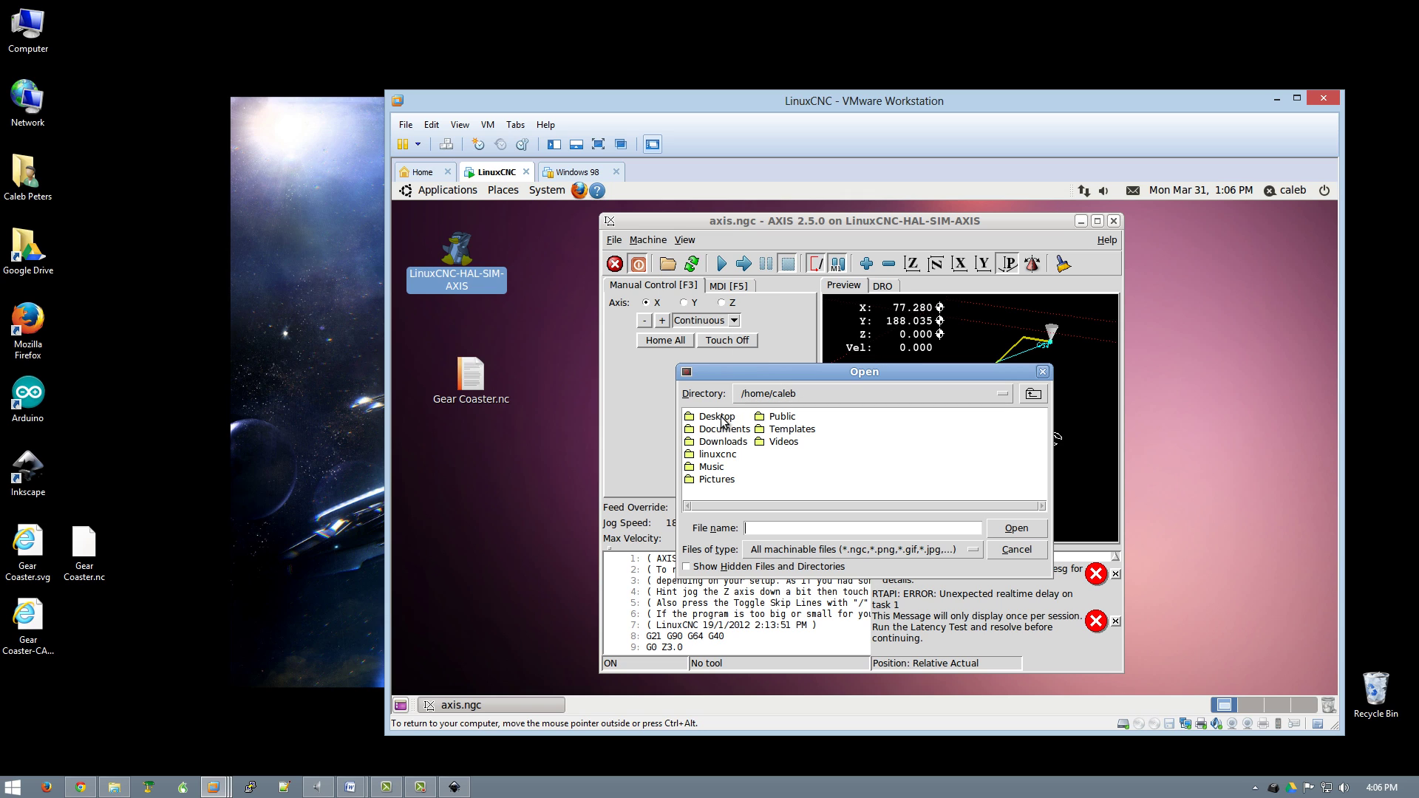
{"action": "left_click", "coordinate": [717, 417]}
{"action": "double_click", "coordinate": [717, 417]}
{"action": "left_click", "coordinate": [807, 550]}
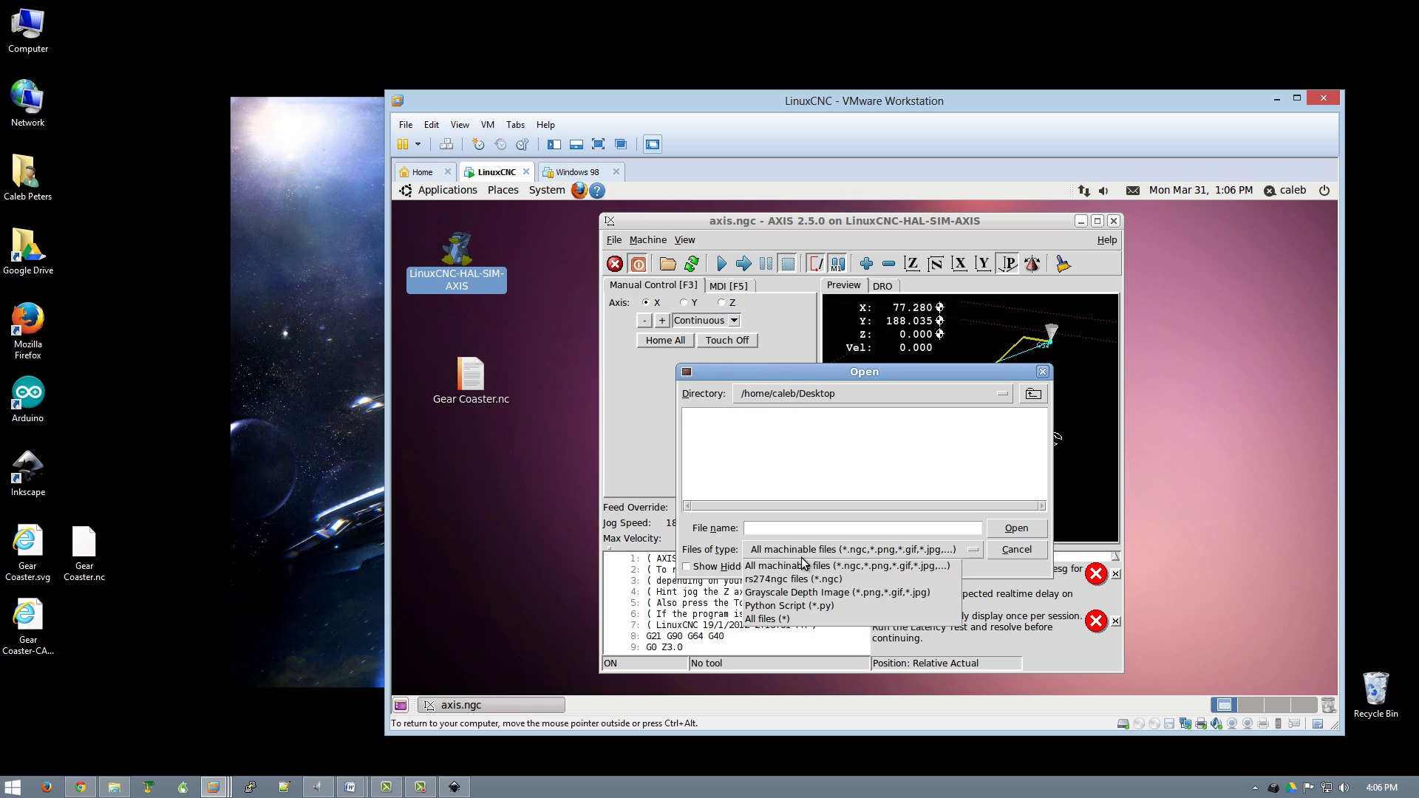
{"action": "left_click", "coordinate": [776, 619]}
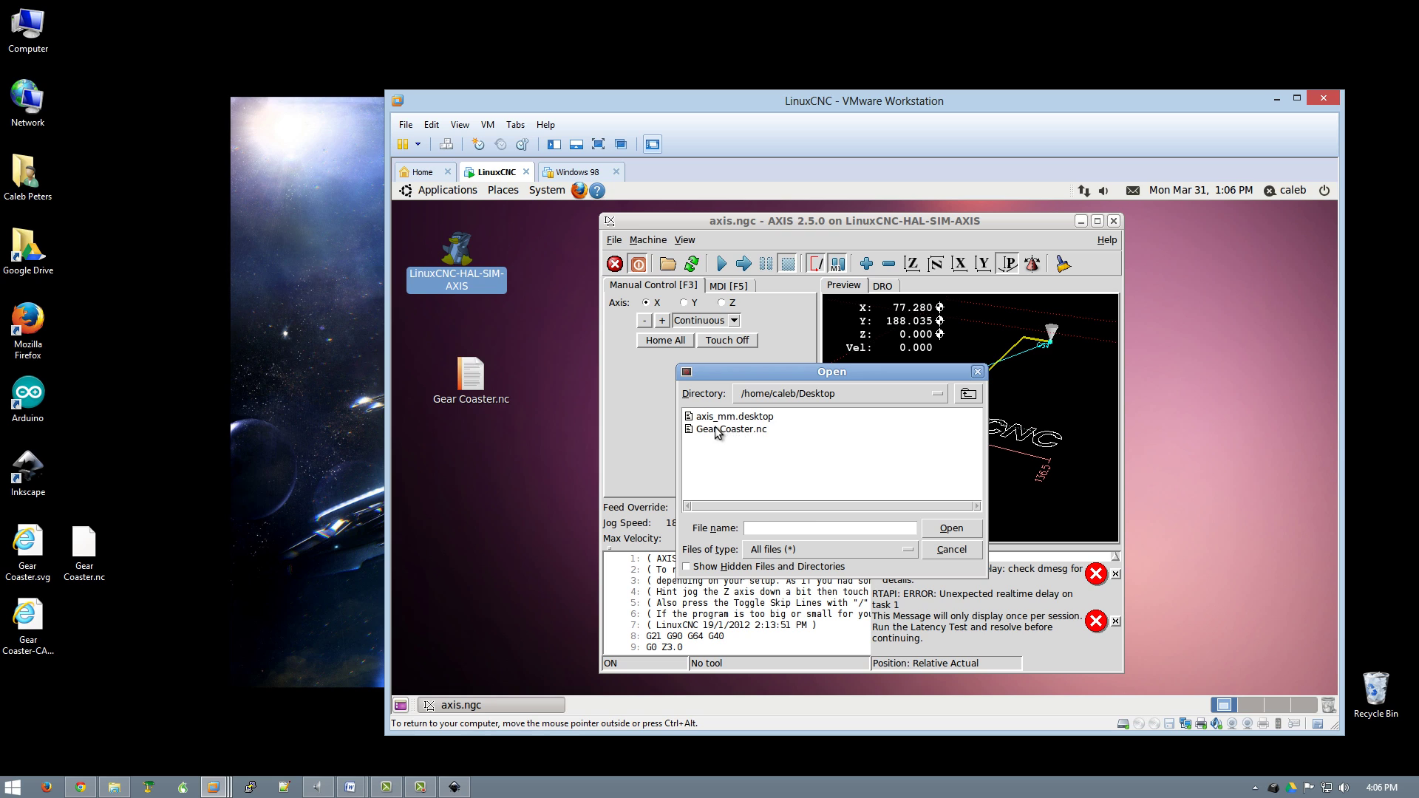
{"action": "left_click", "coordinate": [730, 430]}
Load Gear Coaster.nc, dismiss both RTAPI error messages, and maximize the AXIS window
{"action": "left_click", "coordinate": [942, 528]}
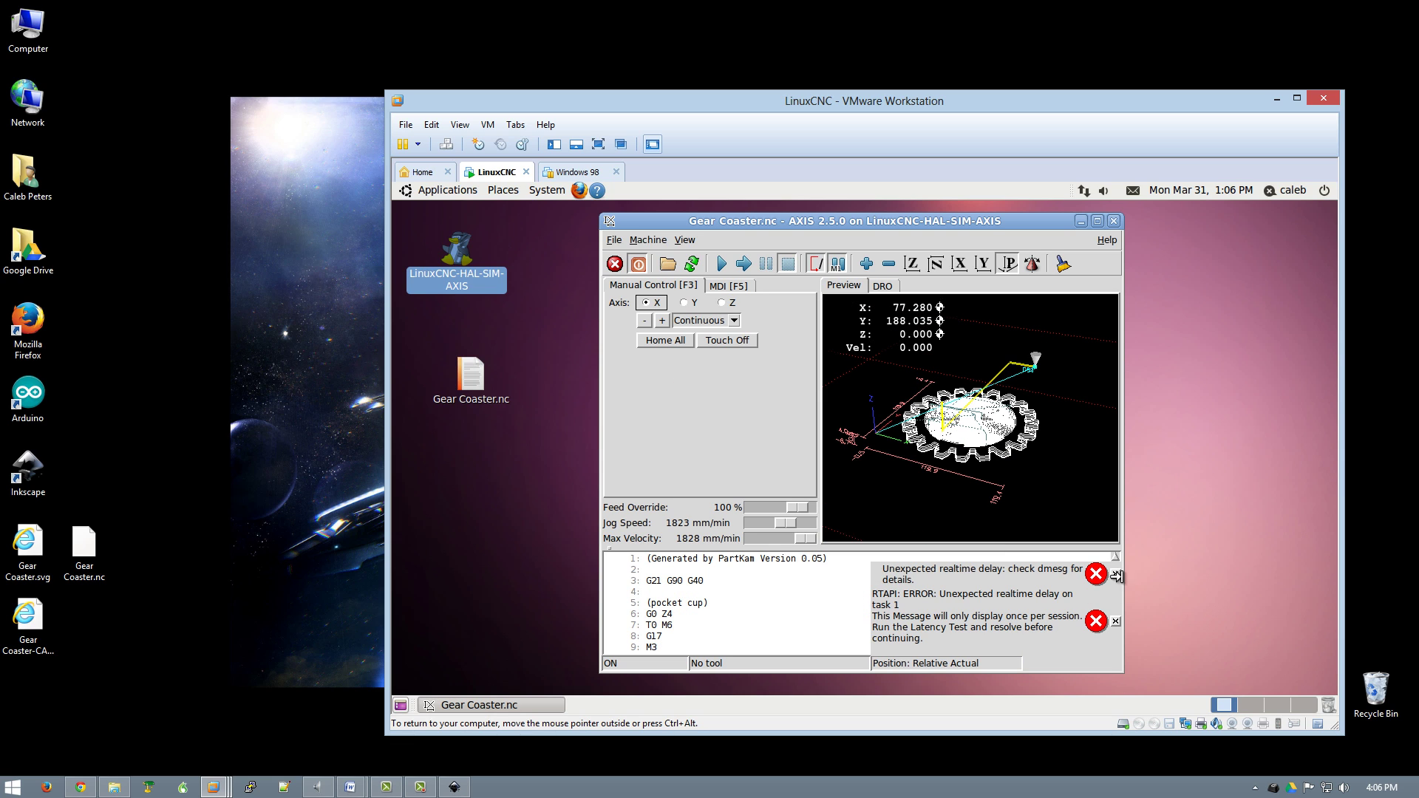
{"action": "left_click", "coordinate": [1115, 574]}
{"action": "left_click", "coordinate": [1115, 621]}
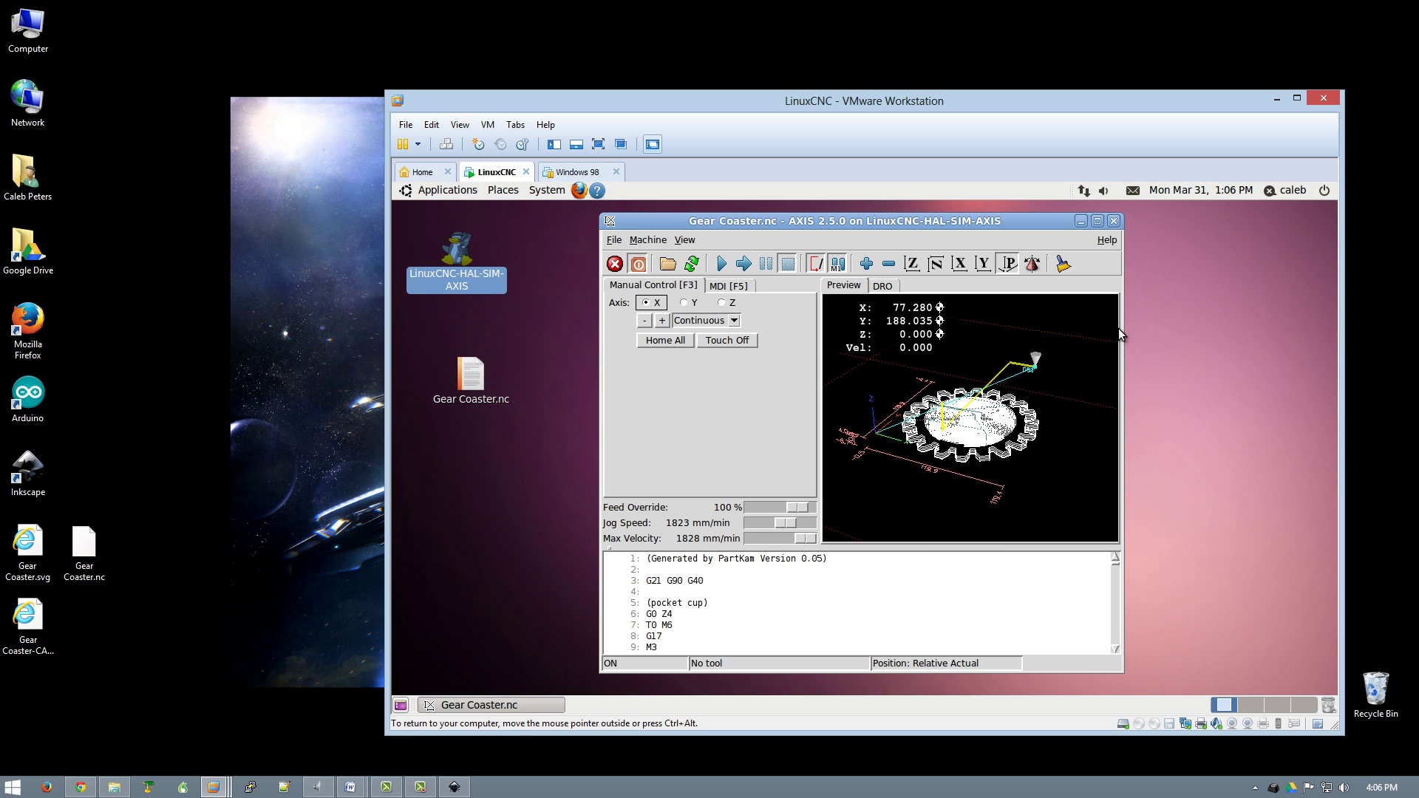
{"action": "left_click", "coordinate": [1097, 221]}
Pan, zoom and tilt the preview to view the gear toolpaths from the side
{"action": "left_click_drag", "start_coordinate": [1042, 473], "coordinate": [943, 422]}
{"action": "scroll", "coordinate": [942, 423], "scroll_direction": "up", "scroll_amount": 8}
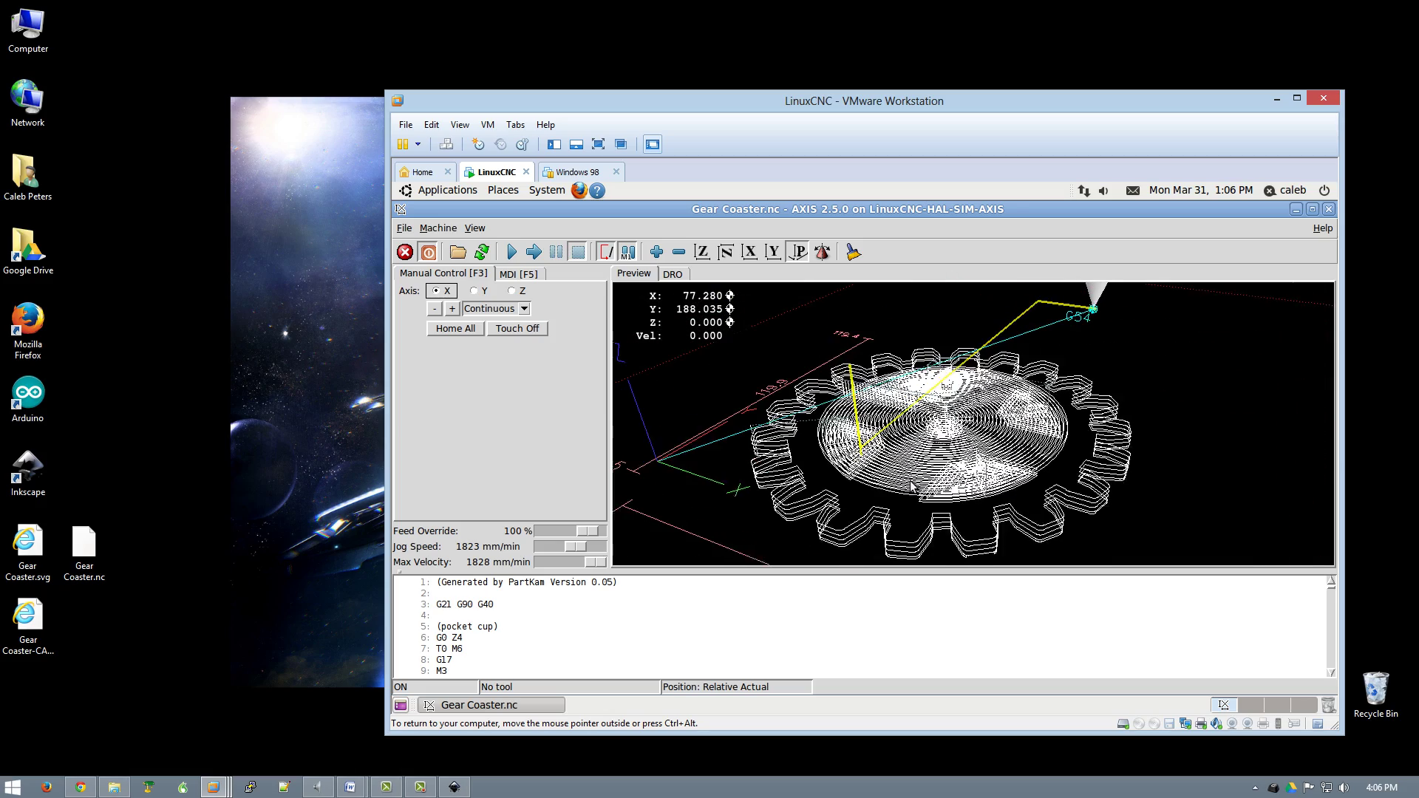
{"action": "middle_click_drag", "start_coordinate": [957, 462], "coordinate": [920, 445]}
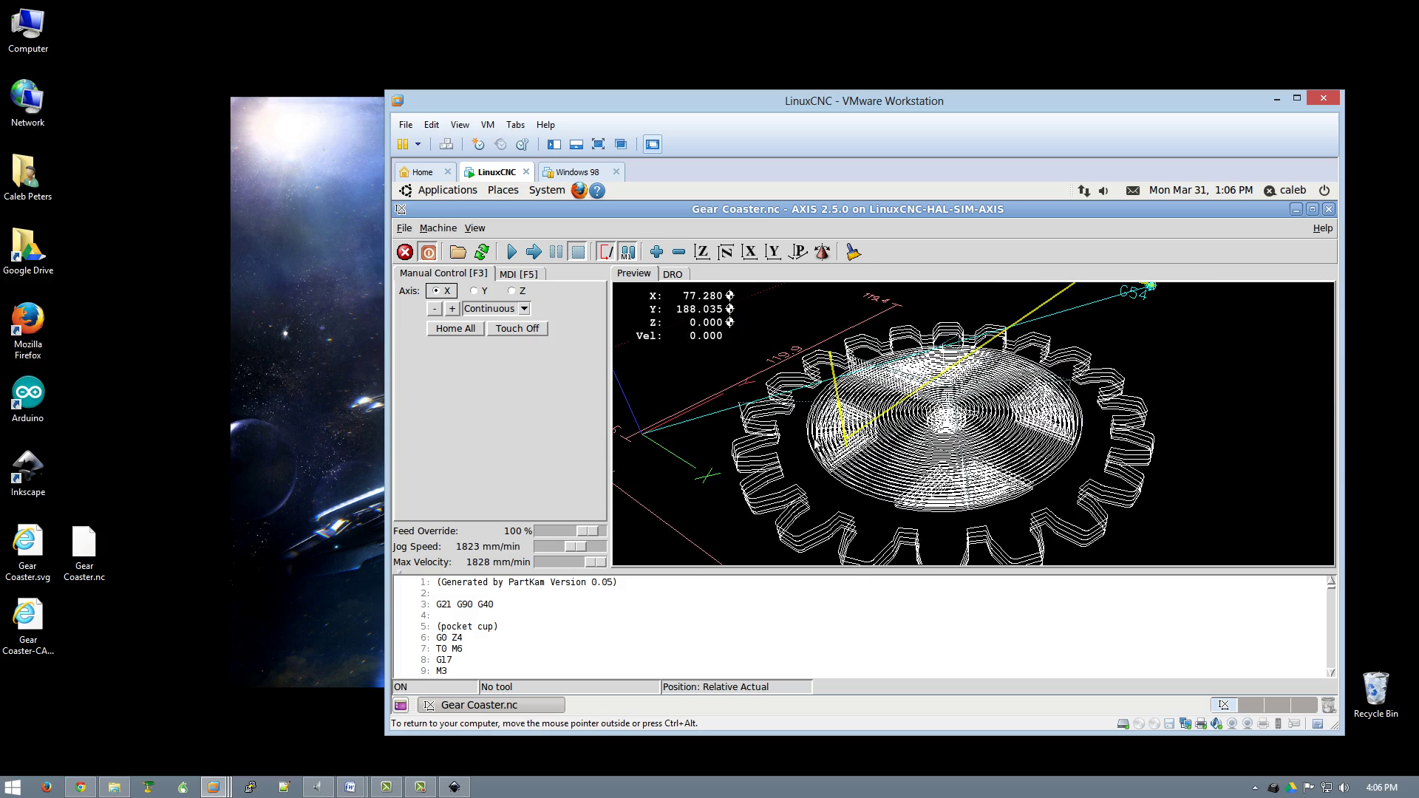
{"action": "middle_click_drag", "start_coordinate": [947, 489], "coordinate": [783, 425]}
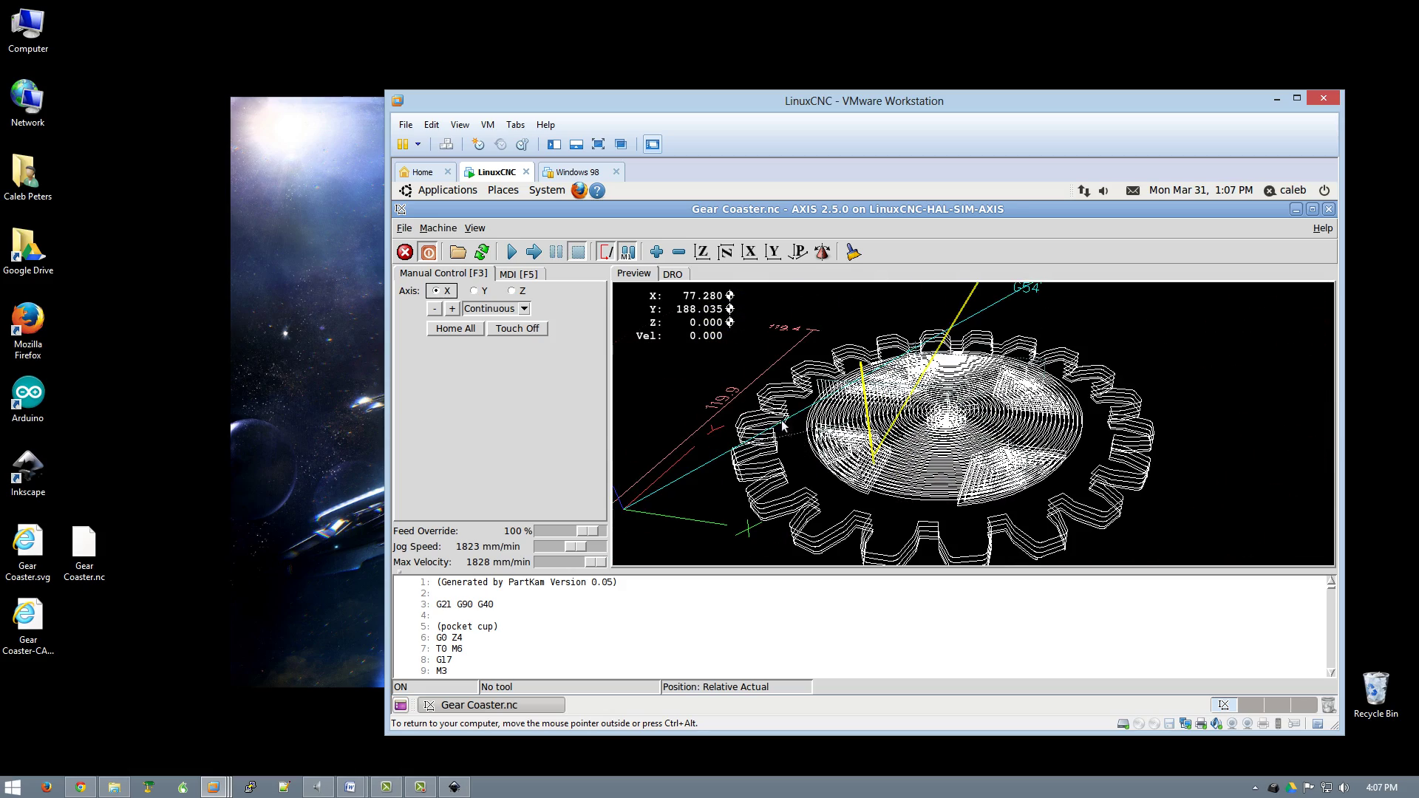
Run Gear Coaster.nc and continue past the tool change prompt
{"action": "left_click", "coordinate": [512, 252]}
{"action": "middle_click_drag", "start_coordinate": [1026, 418], "coordinate": [876, 442]}
{"action": "left_click", "coordinate": [784, 492]}
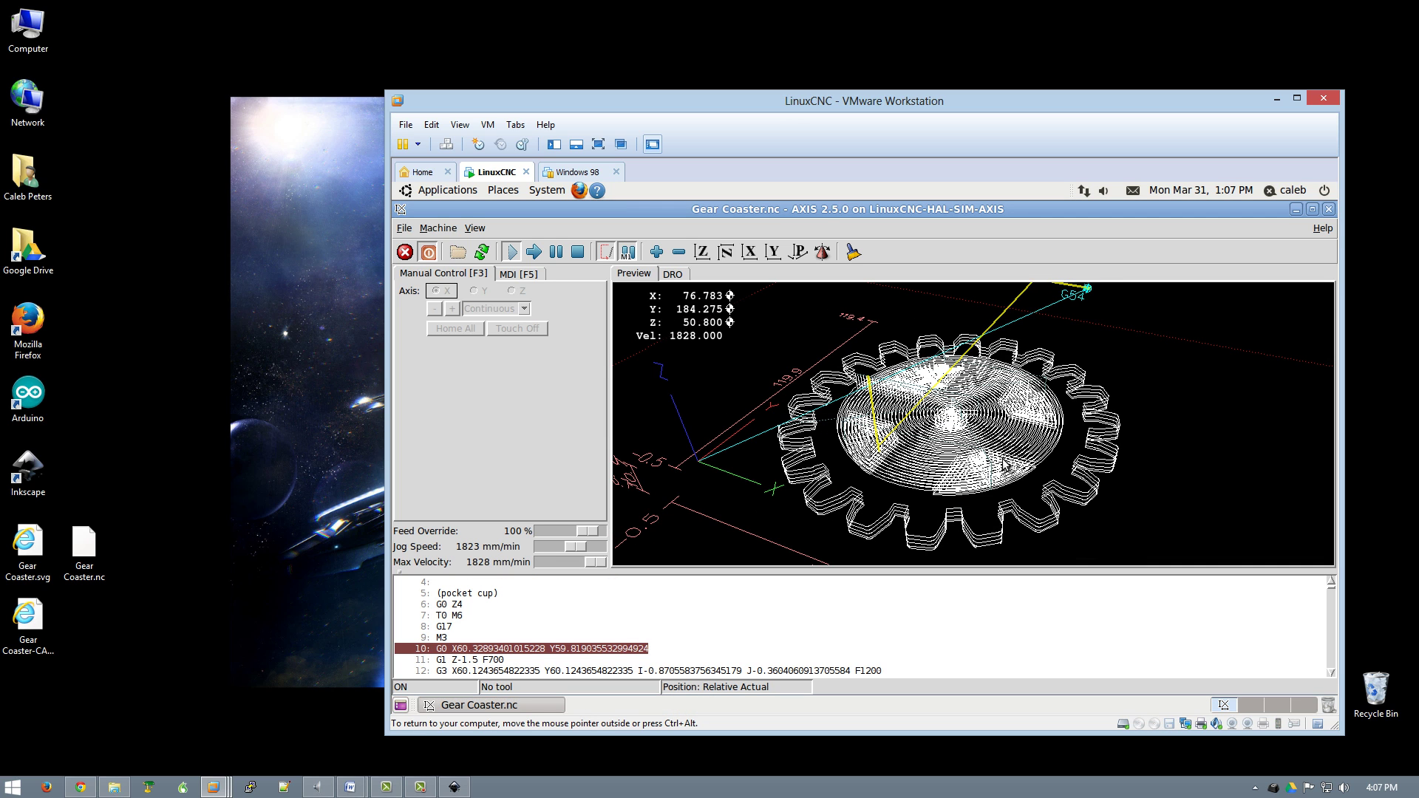
Zoom and rotate the 3-D preview to watch the gear teeth being cut
{"action": "scroll", "coordinate": [1057, 448], "scroll_direction": "down", "scroll_amount": 2}
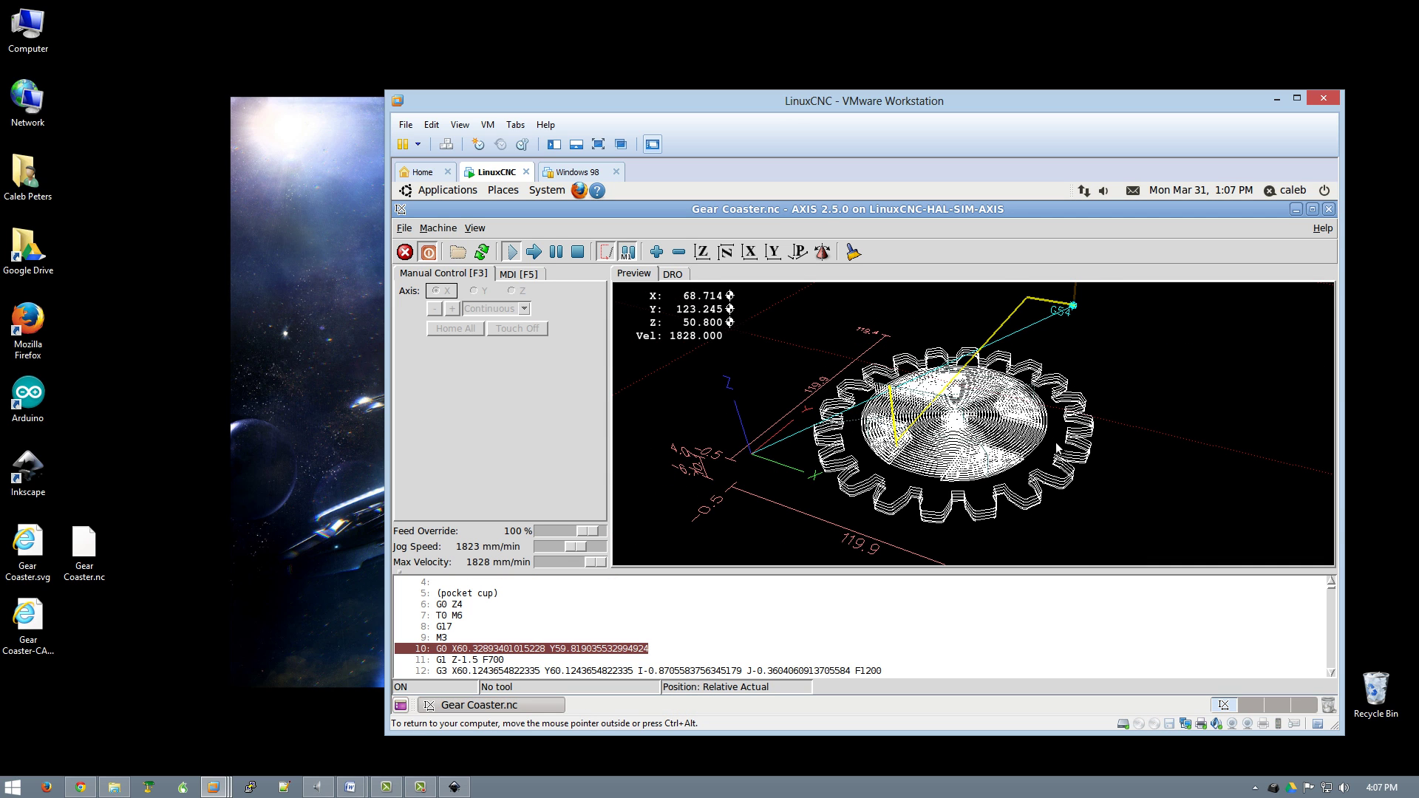
{"action": "scroll", "coordinate": [1004, 448], "scroll_direction": "up", "scroll_amount": 3}
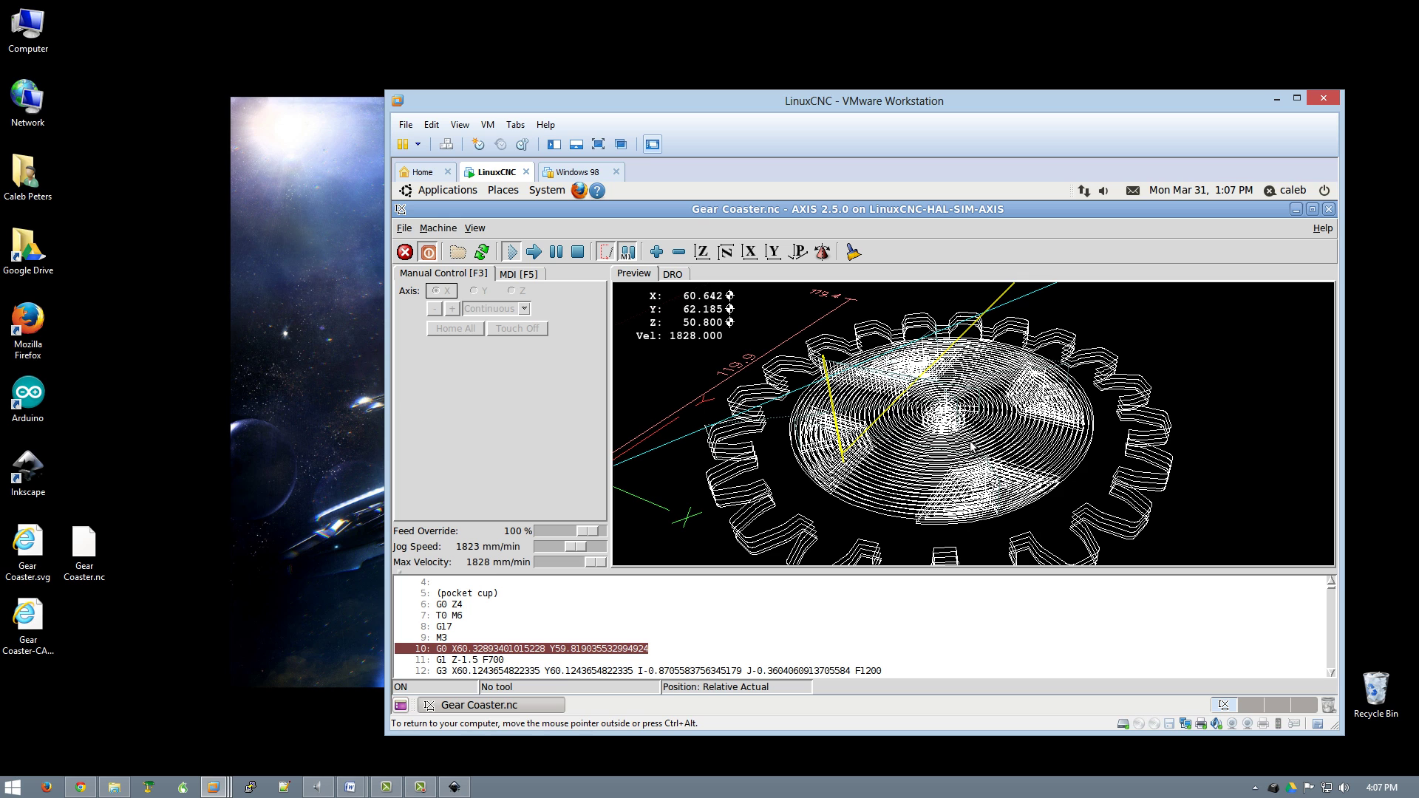
{"action": "scroll", "coordinate": [971, 447], "scroll_direction": "down", "scroll_amount": 3}
{"action": "scroll", "coordinate": [977, 436], "scroll_direction": "up", "scroll_amount": 1}
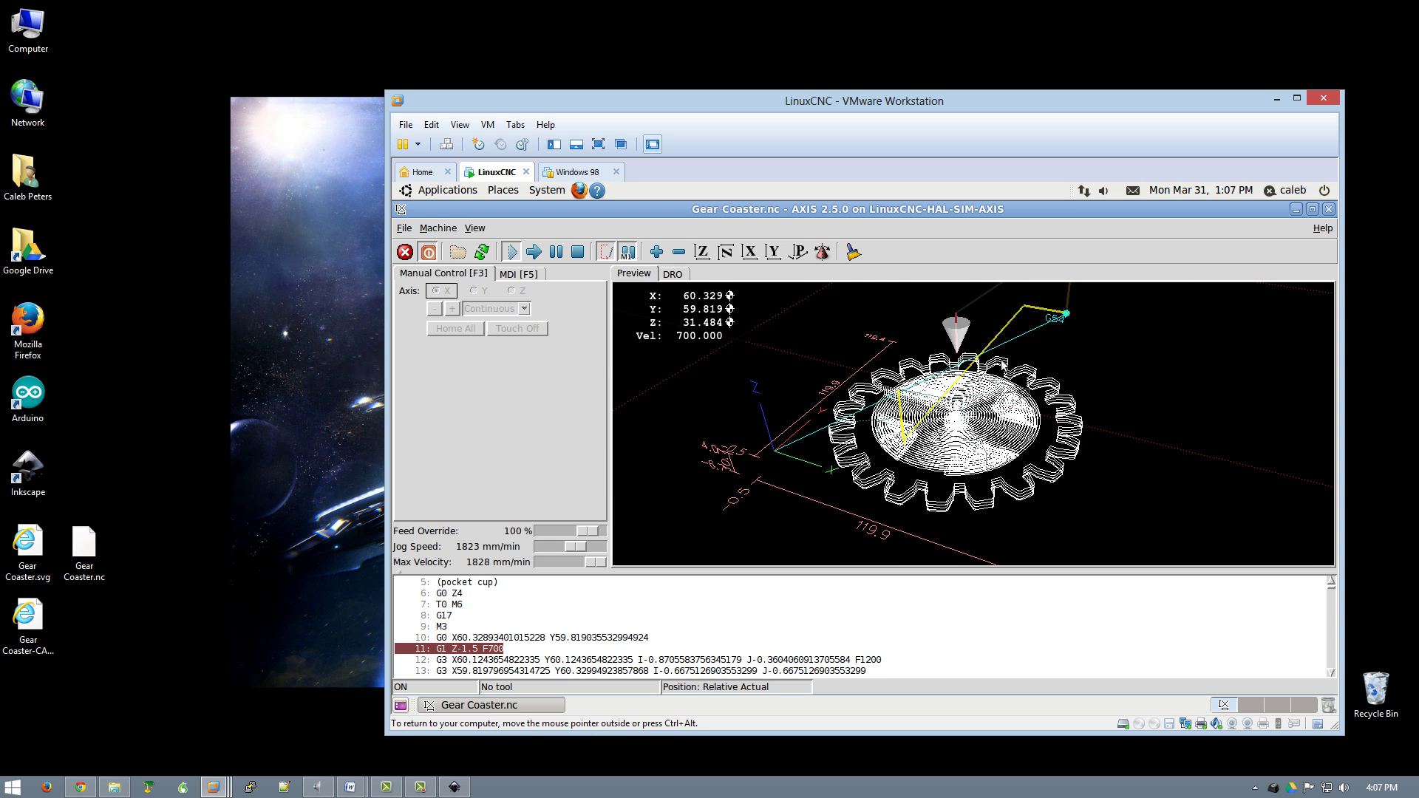
{"action": "scroll", "coordinate": [991, 363], "scroll_direction": "up", "scroll_amount": 1}
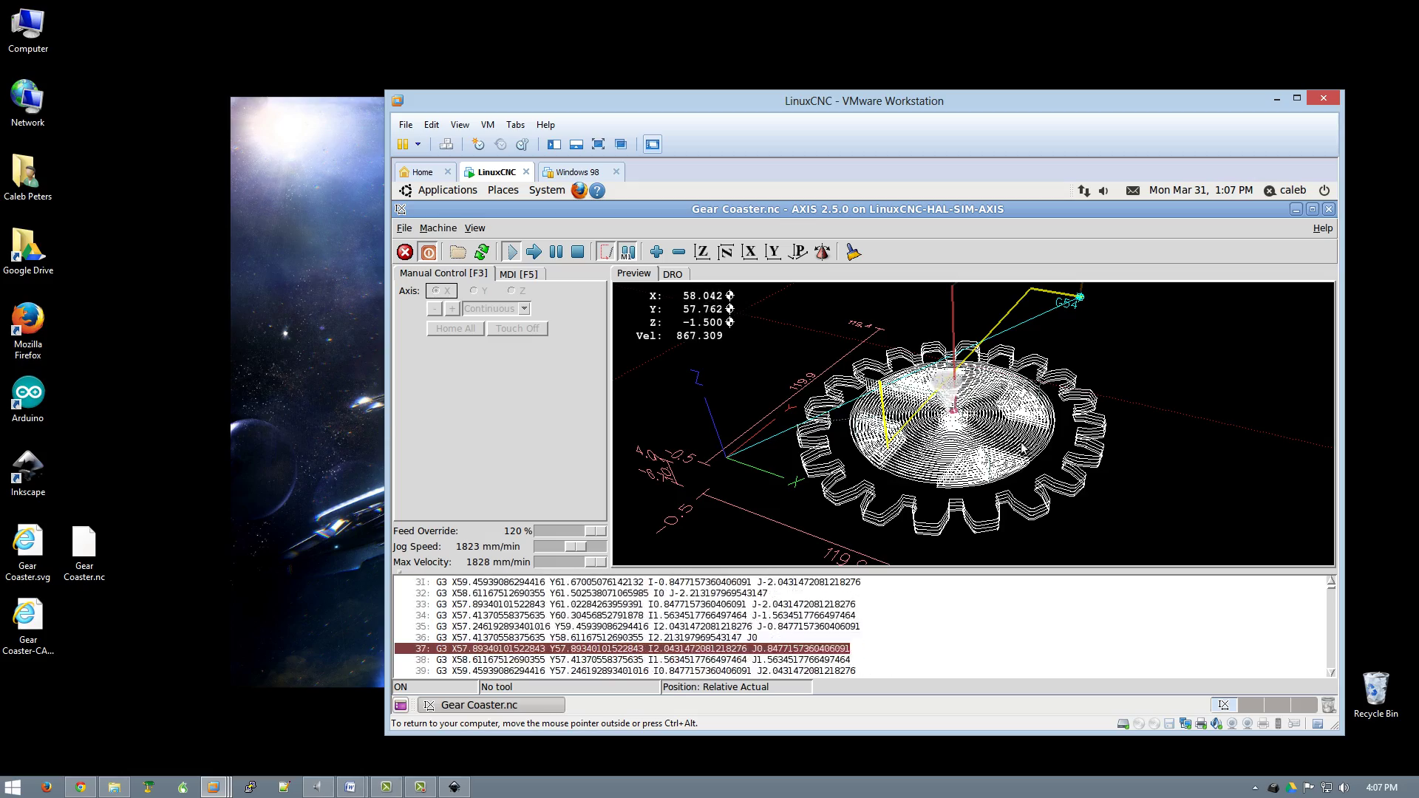
{"action": "middle_click_drag", "start_coordinate": [968, 443], "coordinate": [1005, 446]}
{"action": "scroll", "coordinate": [1002, 443], "scroll_direction": "up", "scroll_amount": 5}
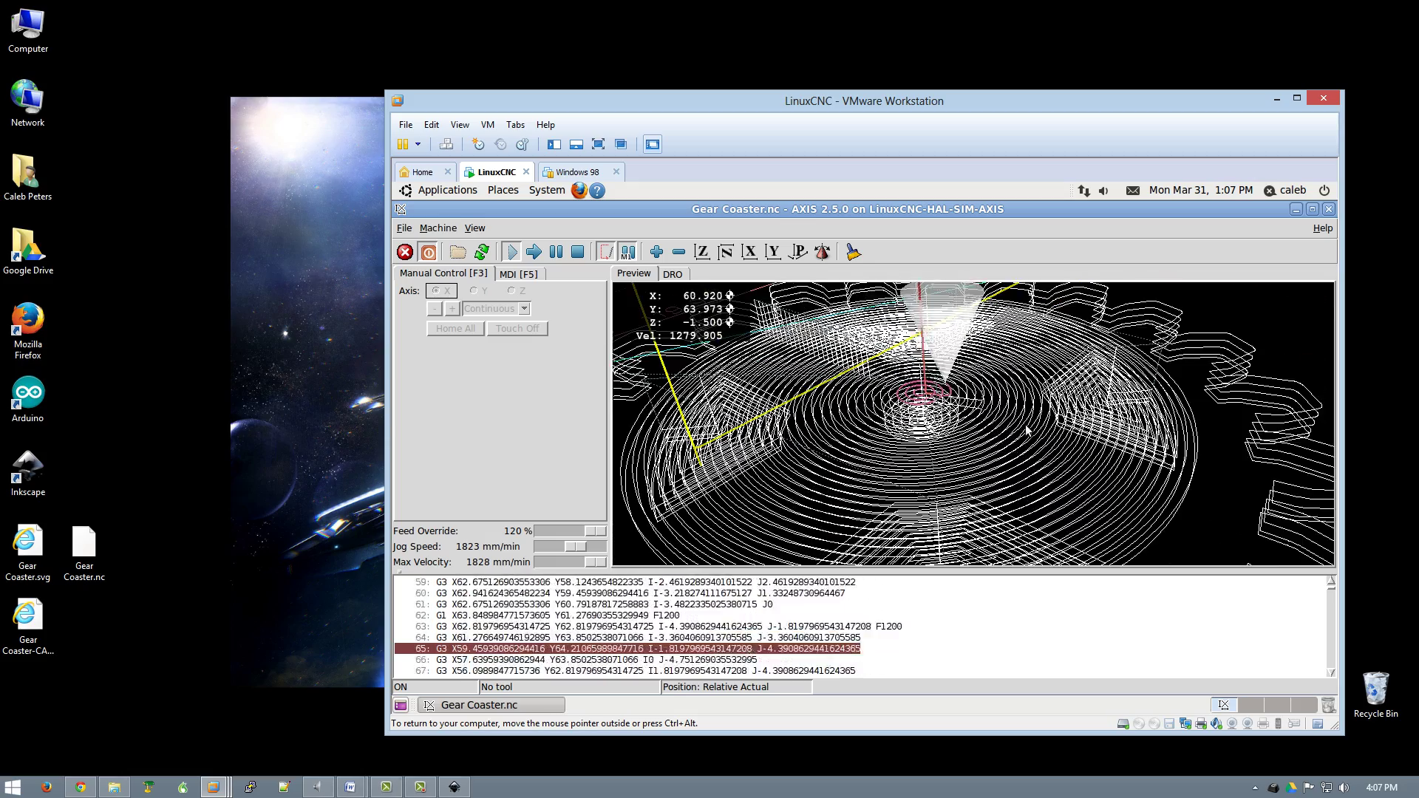
{"action": "middle_click_drag", "start_coordinate": [981, 432], "coordinate": [1025, 454]}
{"action": "scroll", "coordinate": [1025, 453], "scroll_direction": "down", "scroll_amount": 4}
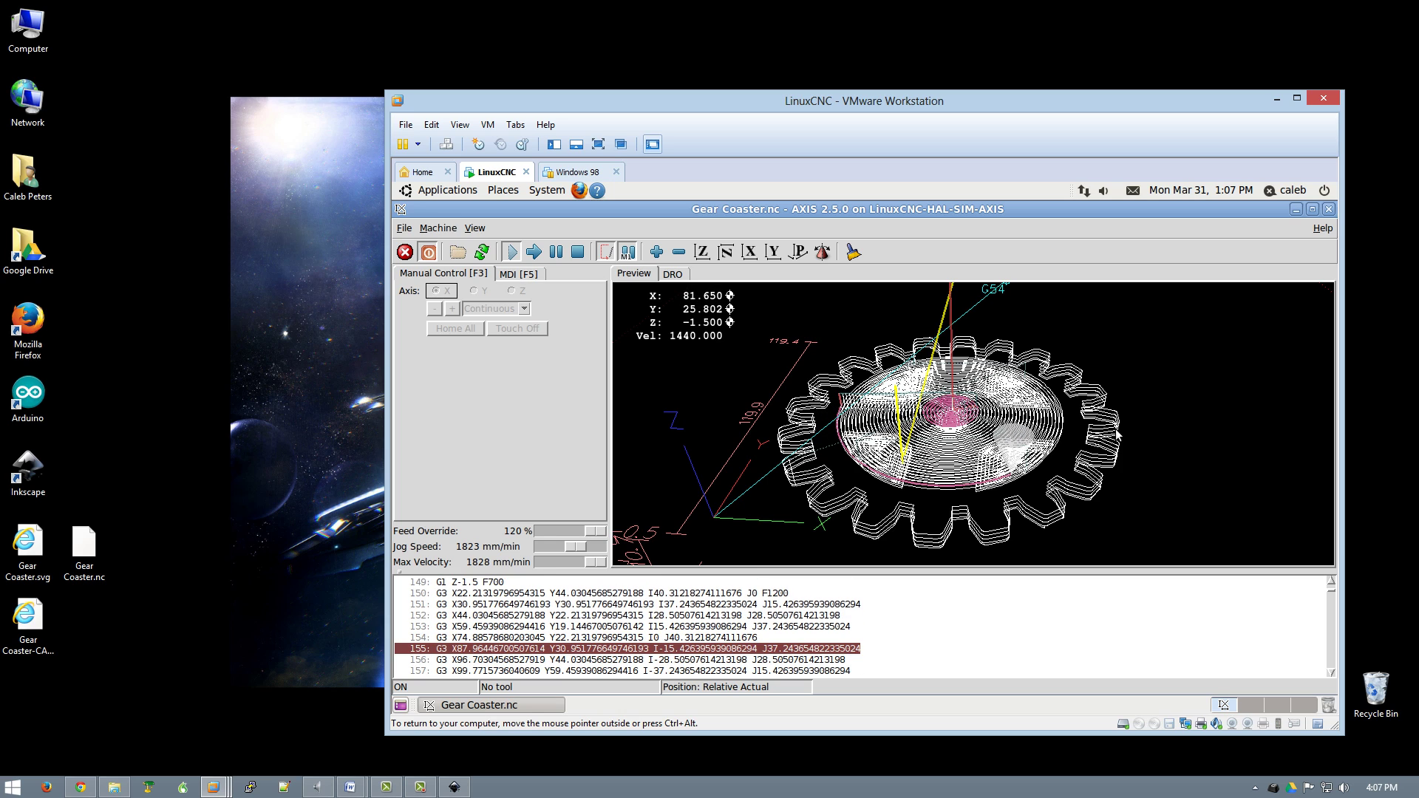
{"action": "scroll", "coordinate": [1005, 425], "scroll_direction": "up", "scroll_amount": 6}
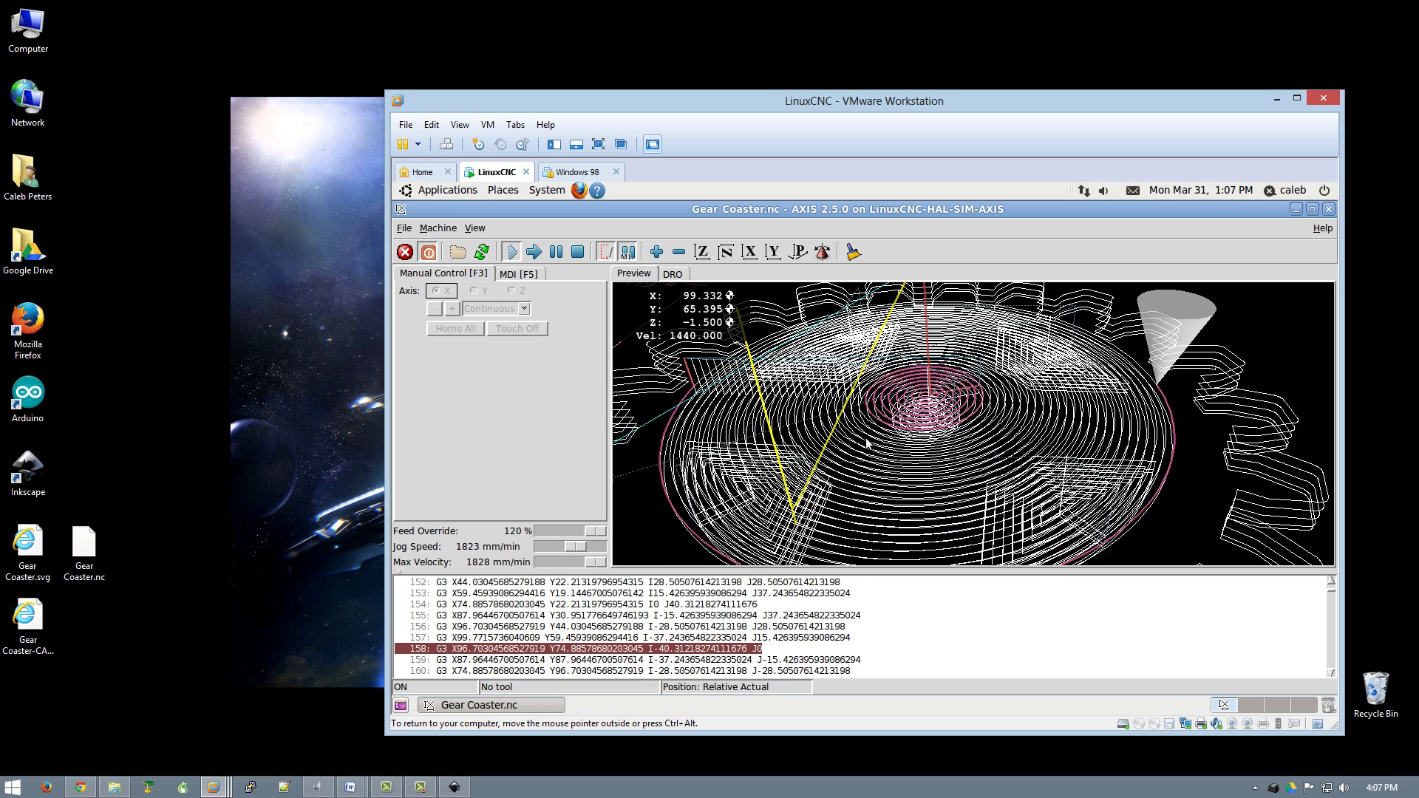